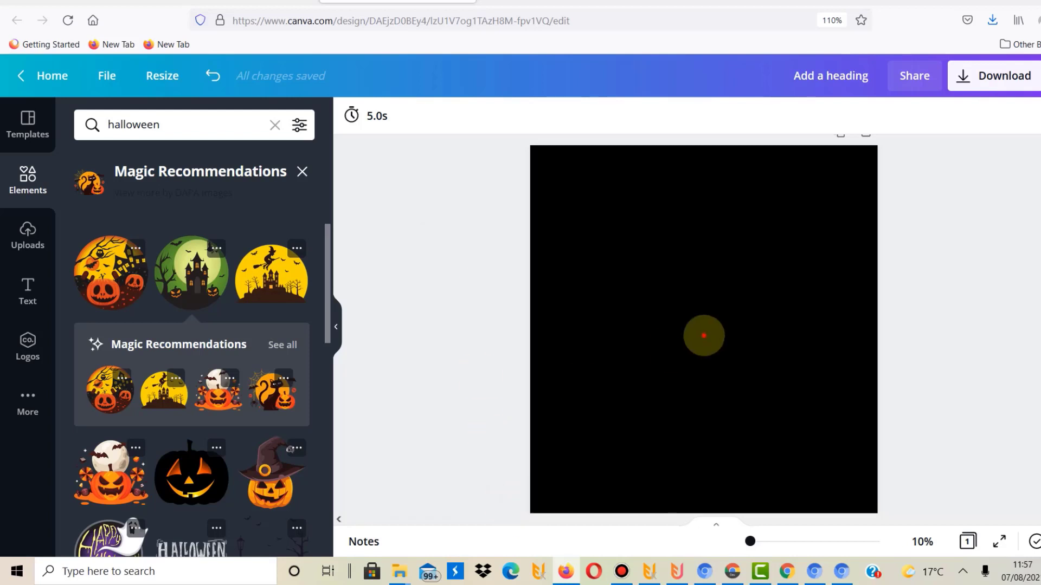
# Look over the blank black design page and review its download options
pyautogui.click(800, 208)
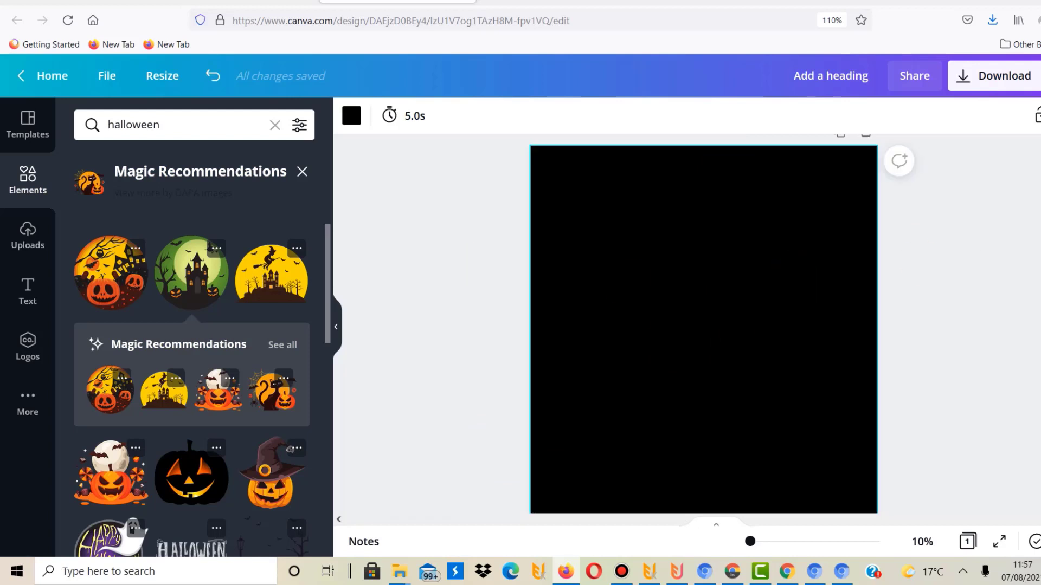
pyautogui.scroll(1, 703, 325)
pyautogui.scroll(-1, 703, 325)
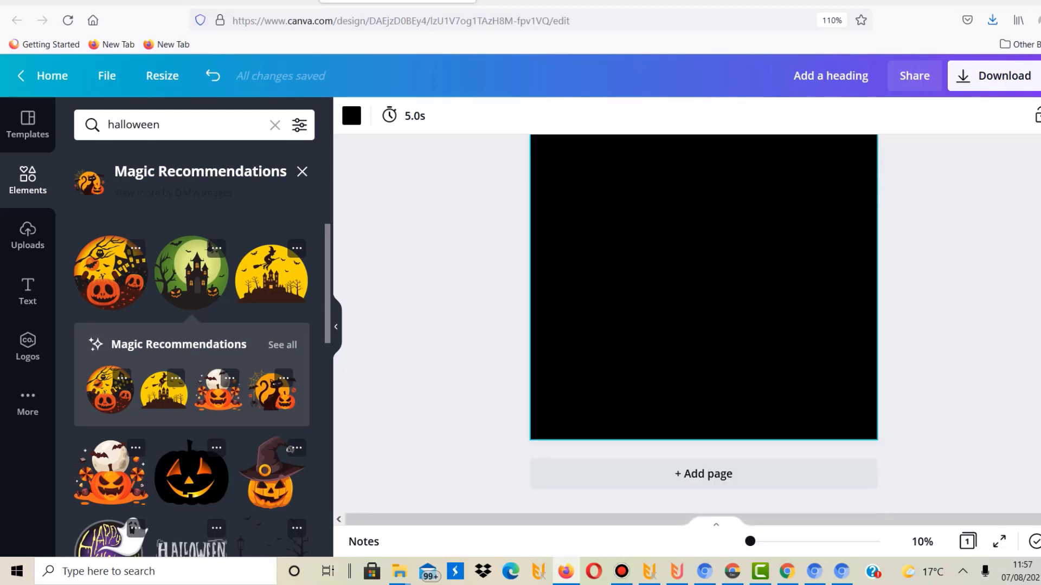
pyautogui.scroll(1, 703, 325)
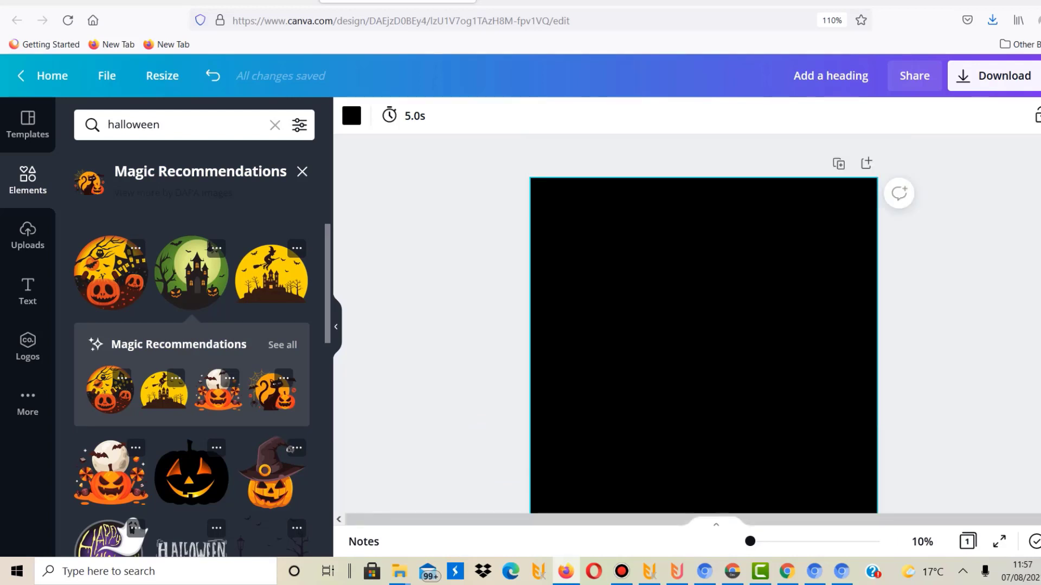
pyautogui.scroll(-1, 703, 326)
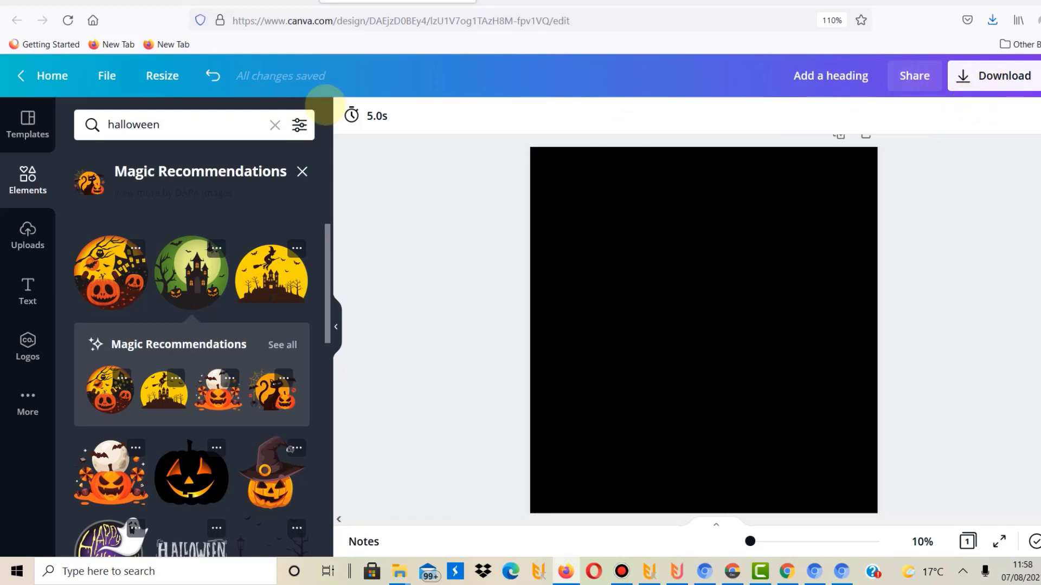
pyautogui.click(965, 76)
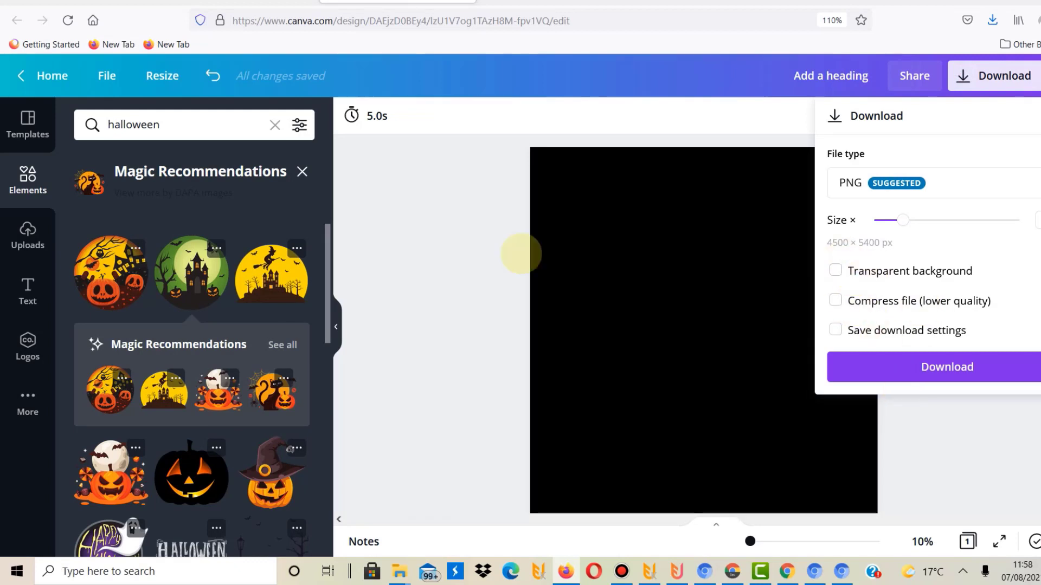
pyautogui.click(465, 290)
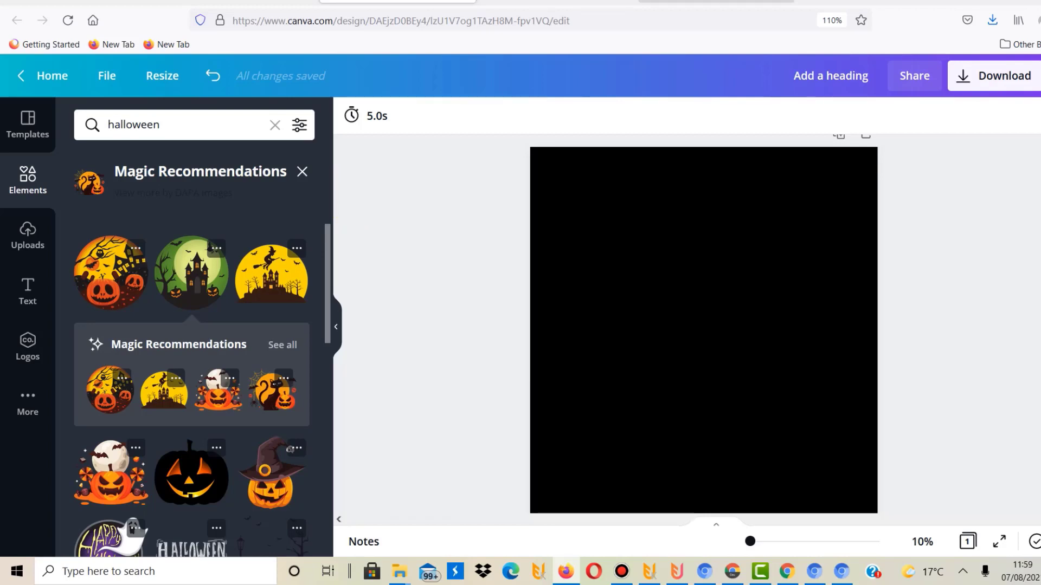
# Switch to Redbubble and look through the "halloween 2021" search results, highlighting the results heading
pyautogui.click(715, 1)
pyautogui.scroll(-15, 633, 306)
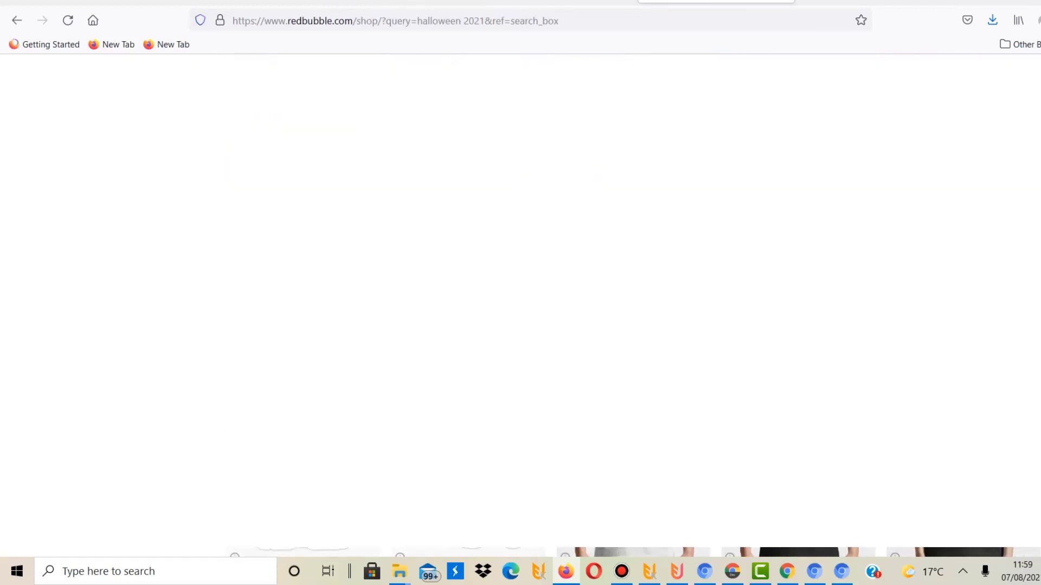
pyautogui.scroll(10, 633, 306)
pyautogui.scroll(10, 633, 306)
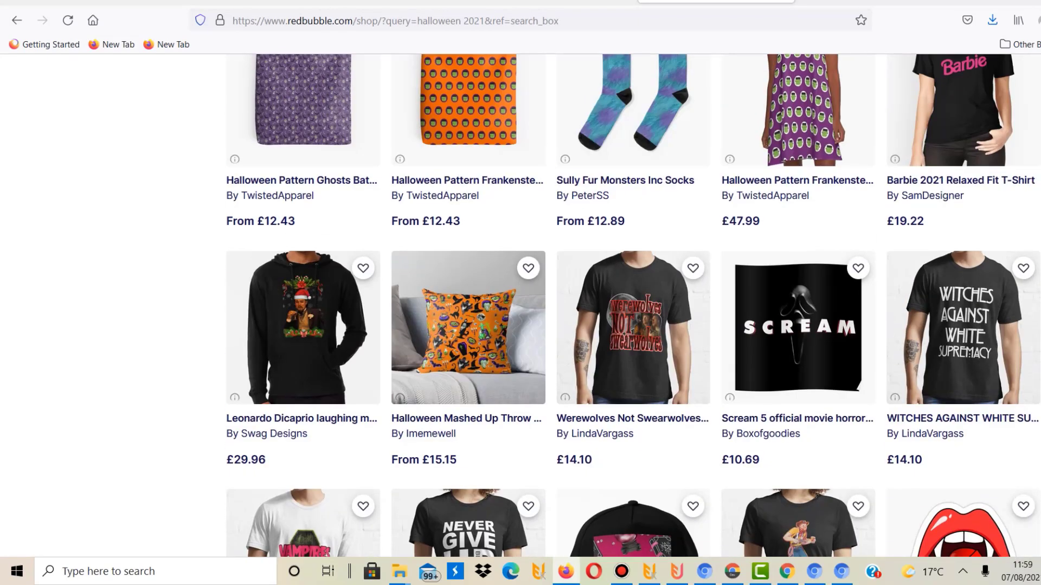
pyautogui.scroll(15, 633, 306)
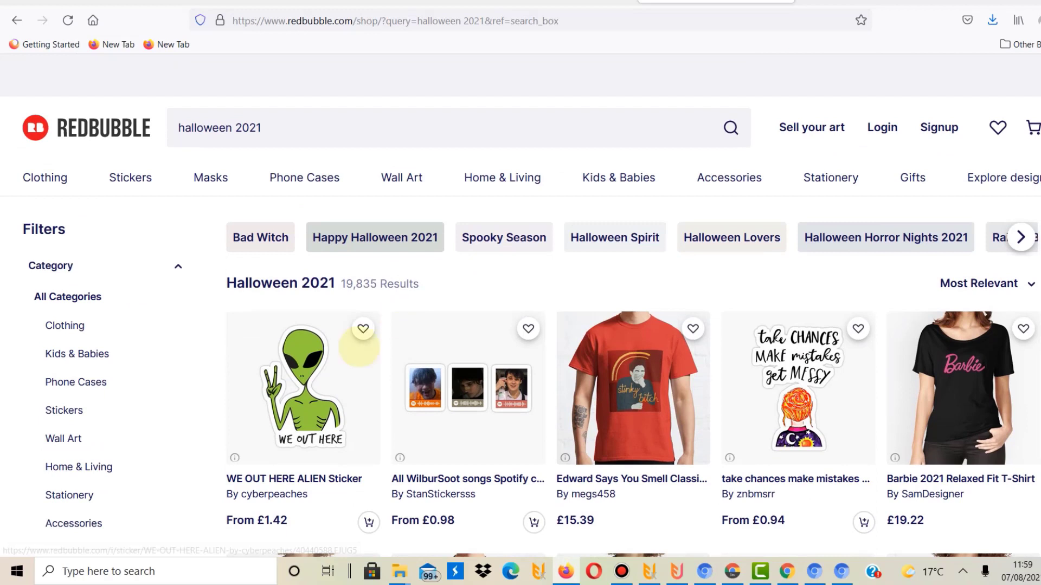
pyautogui.moveTo(343, 288); pyautogui.dragTo(399, 286)
pyautogui.tripleClick(294, 286)
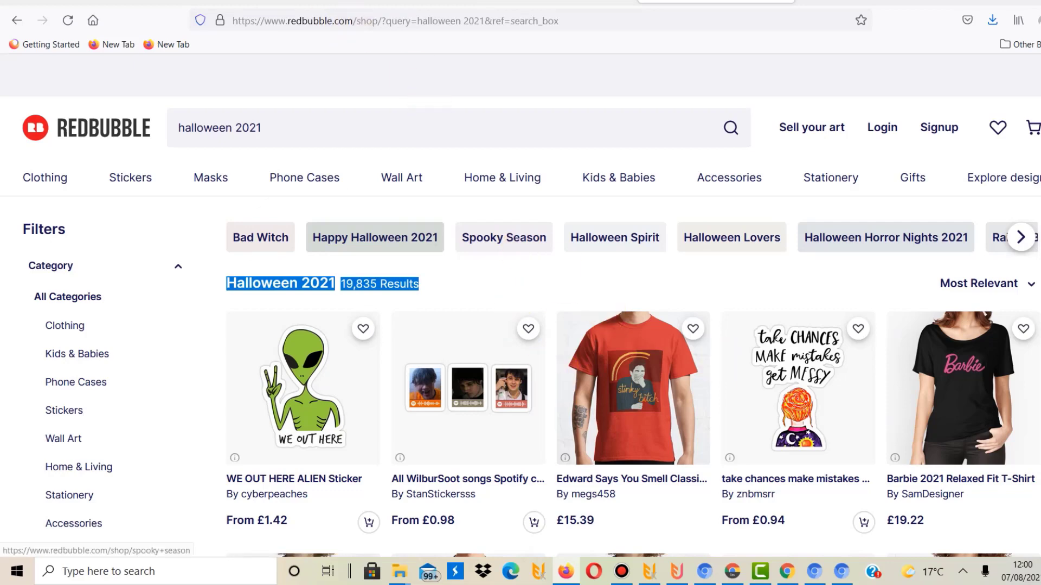
# Switch back to the Canva design and view the background colour choices for the black page
pyautogui.click(385, 3)
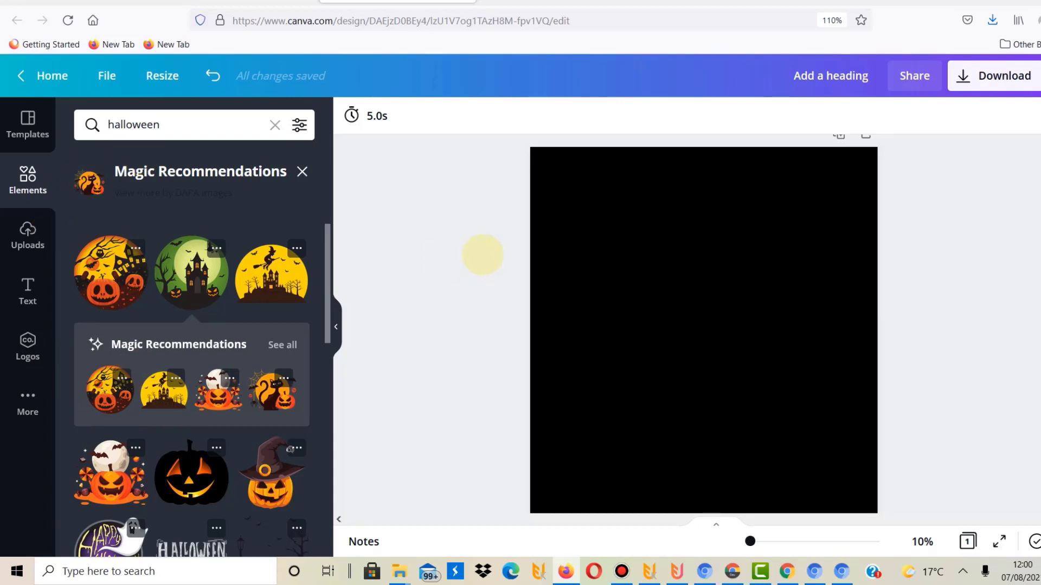
pyautogui.click(656, 270)
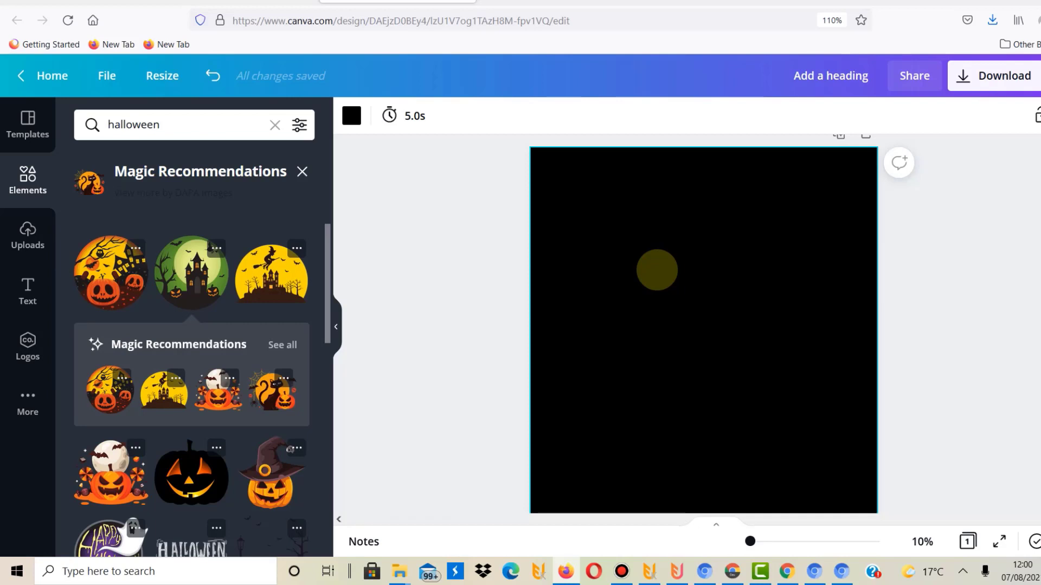
pyautogui.click(351, 115)
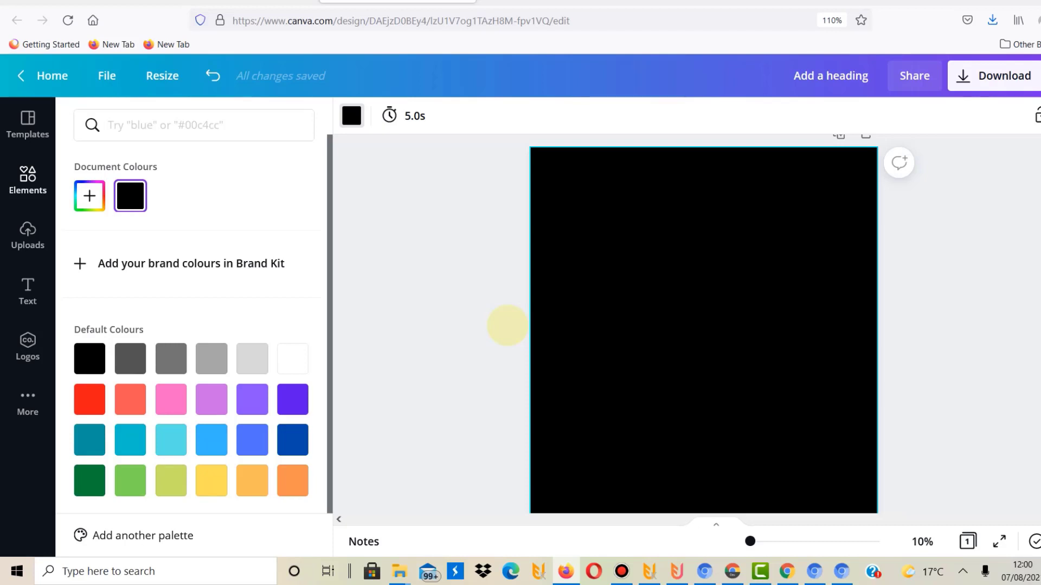
pyautogui.click(507, 325)
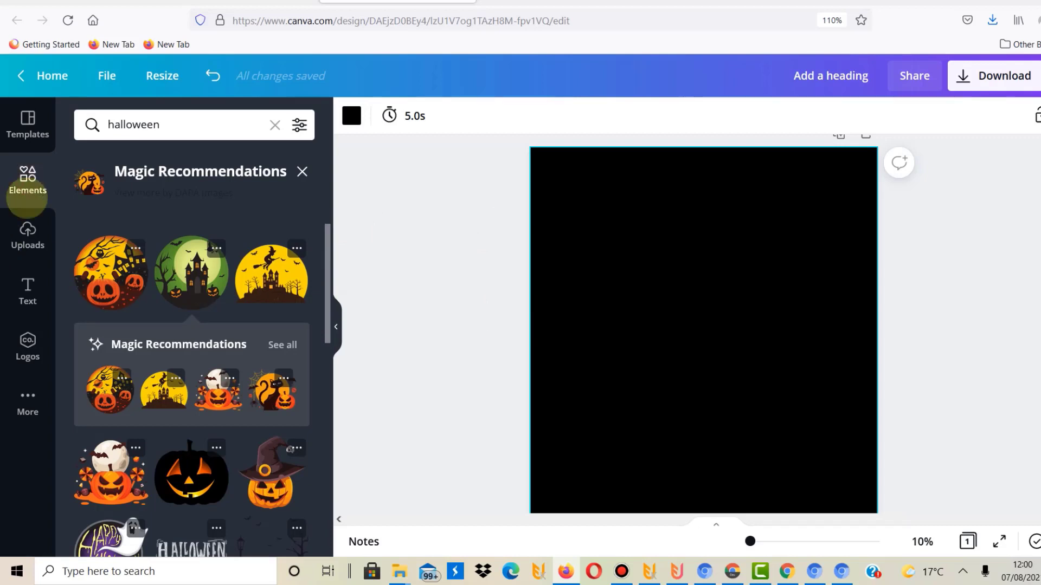
# View the search suggestions for "halloween" and look through the matching design elements
pyautogui.click(239, 126)
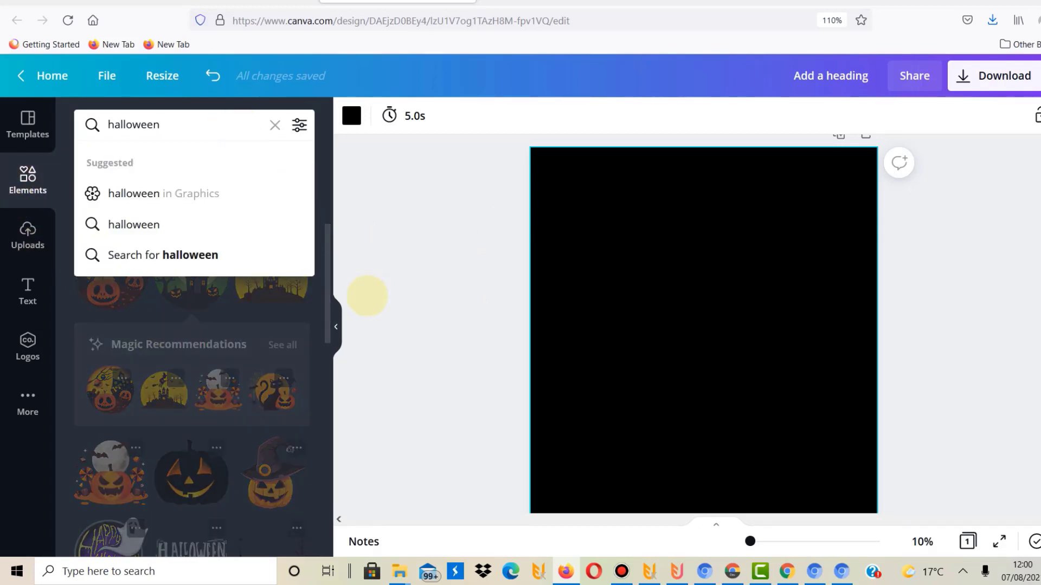
pyautogui.click(329, 284)
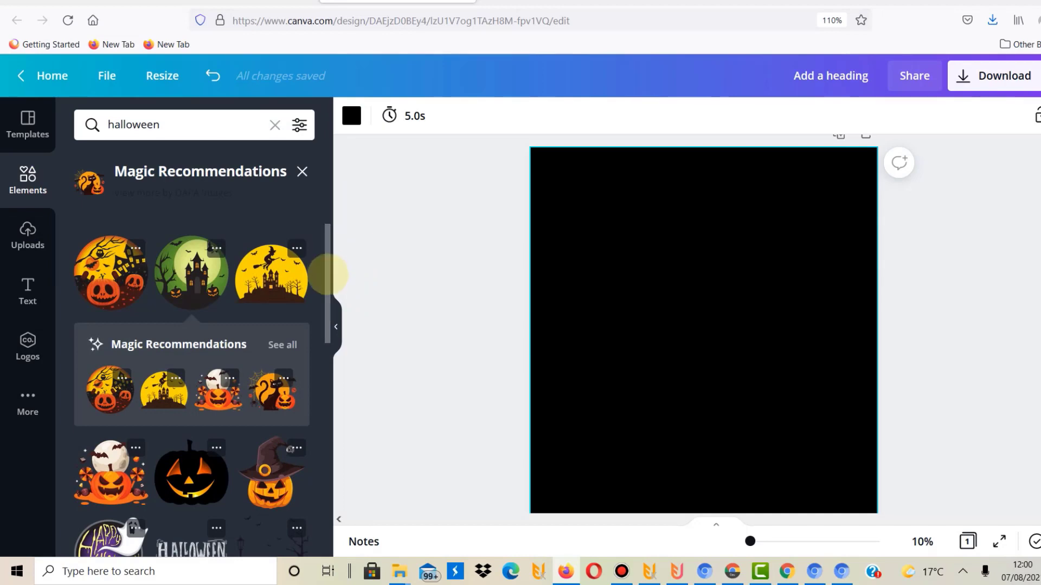
pyautogui.moveTo(331, 367); pyautogui.dragTo(326, 260)
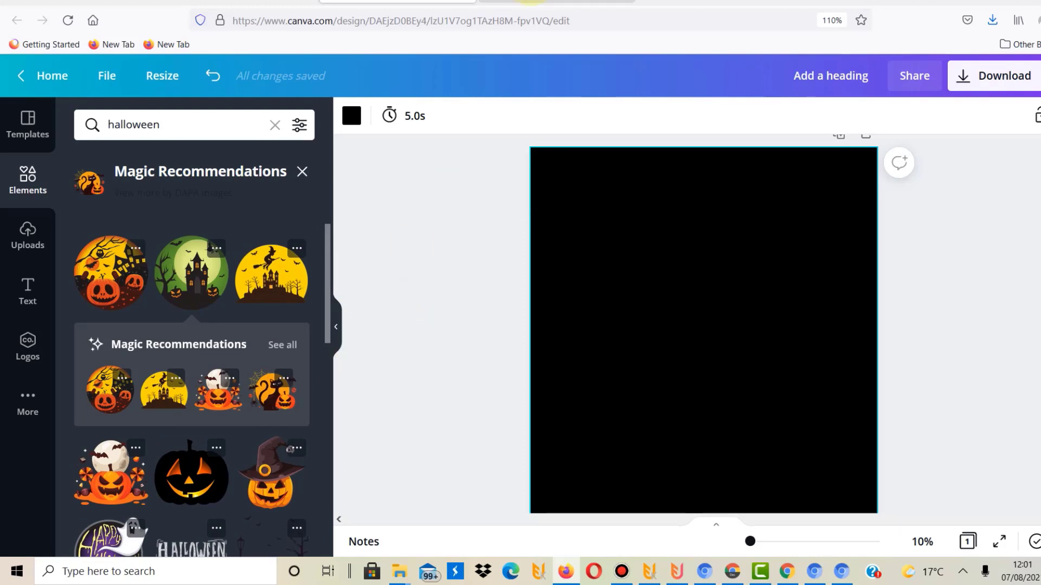
# Switch to Creative Fabrica and look through the halloween results filtered to the Print On Demand licence
pyautogui.click(531, 2)
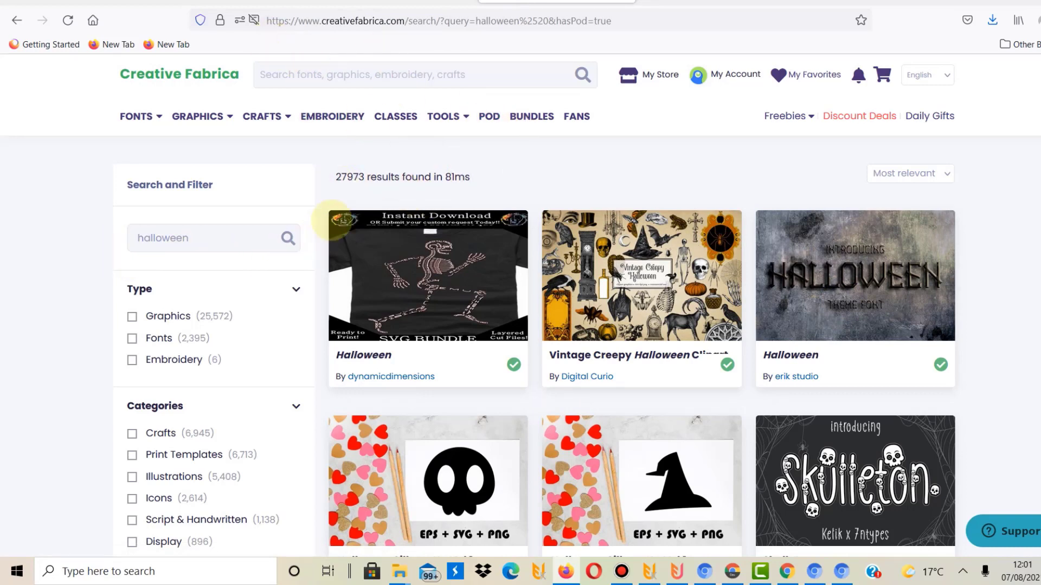
pyautogui.moveTo(364, 177)
pyautogui.mouseDown()
pyautogui.moveTo(469, 177)
pyautogui.moveTo(358, 177)
pyautogui.mouseUp()
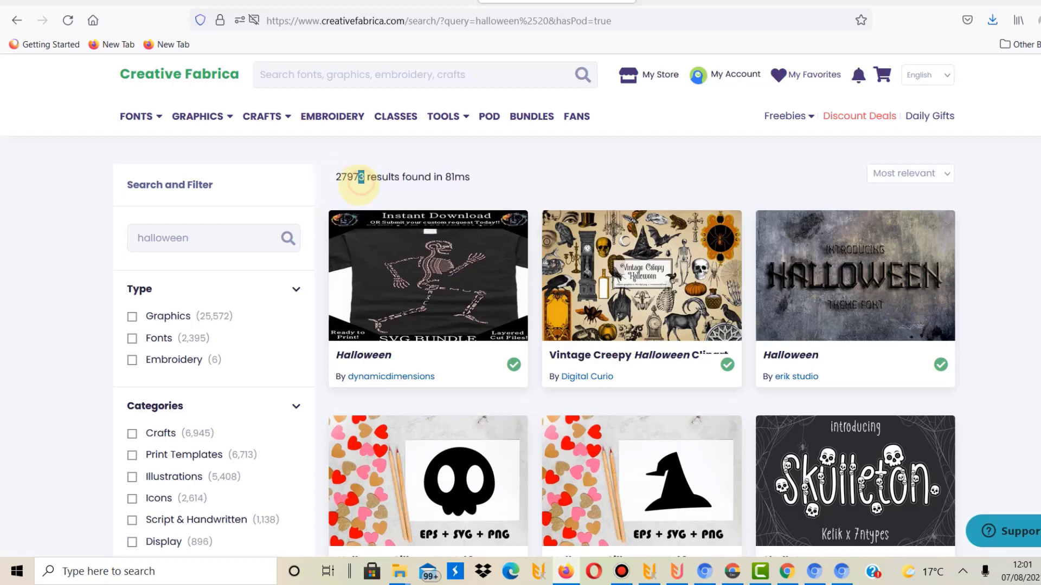
pyautogui.scroll(-9, 634, 331)
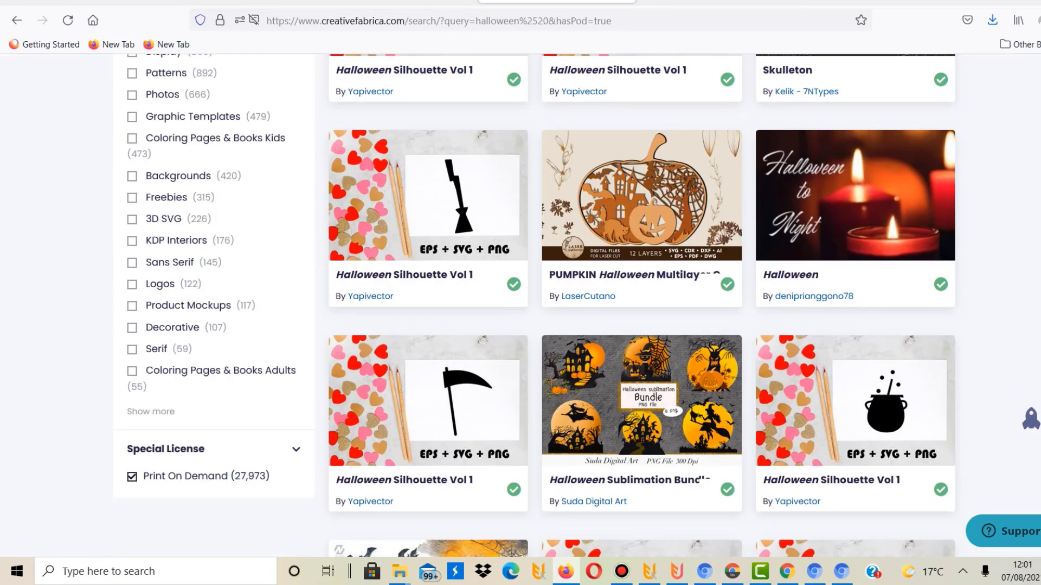
pyautogui.scroll(-2, 536, 306)
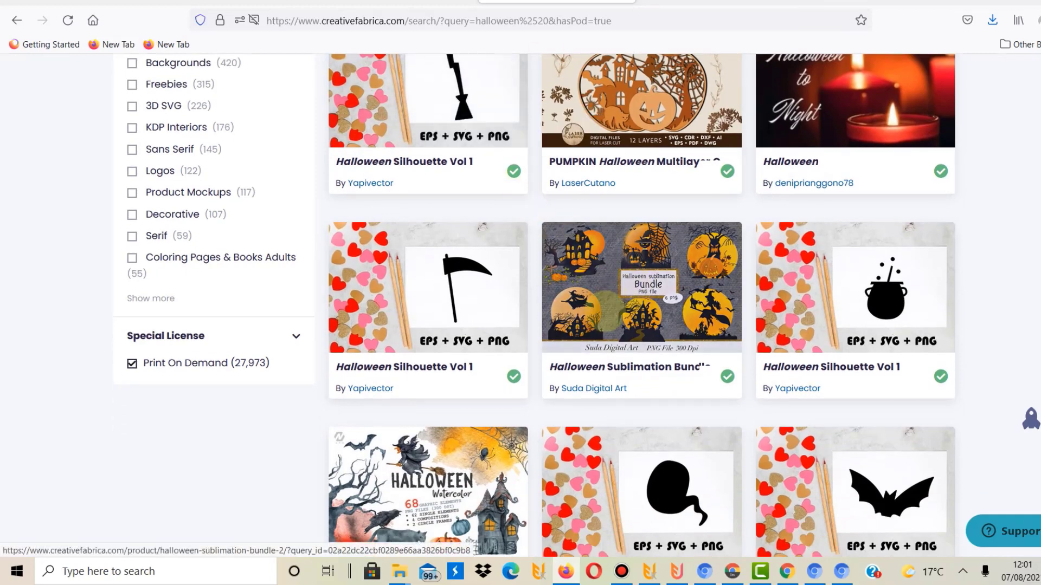
# Open the Halloween Sublimation Bundle and view its preview images, including the haunted house T-shirt mockup
pyautogui.click(605, 311)
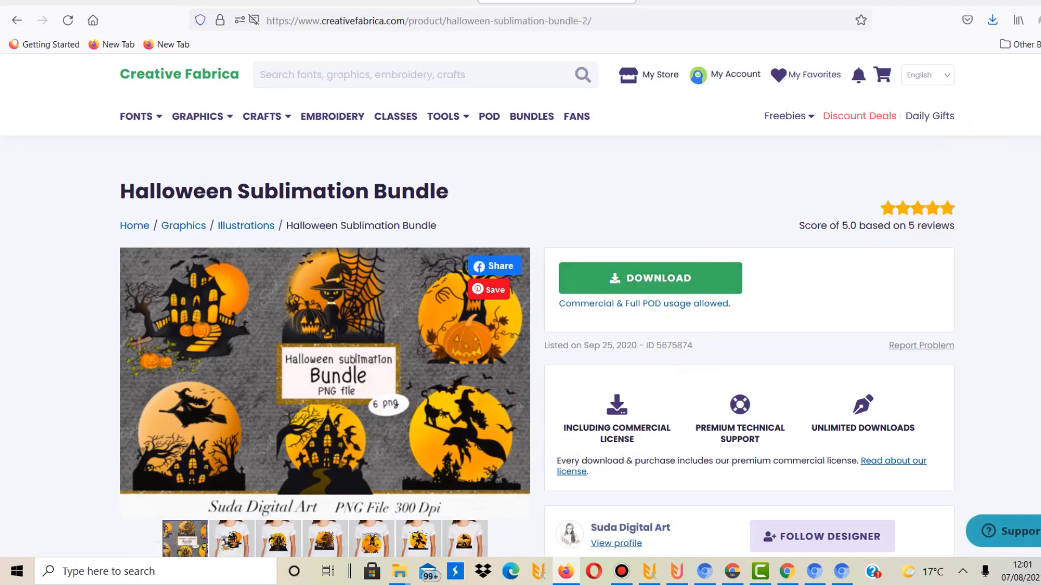
pyautogui.scroll(-3, 520, 306)
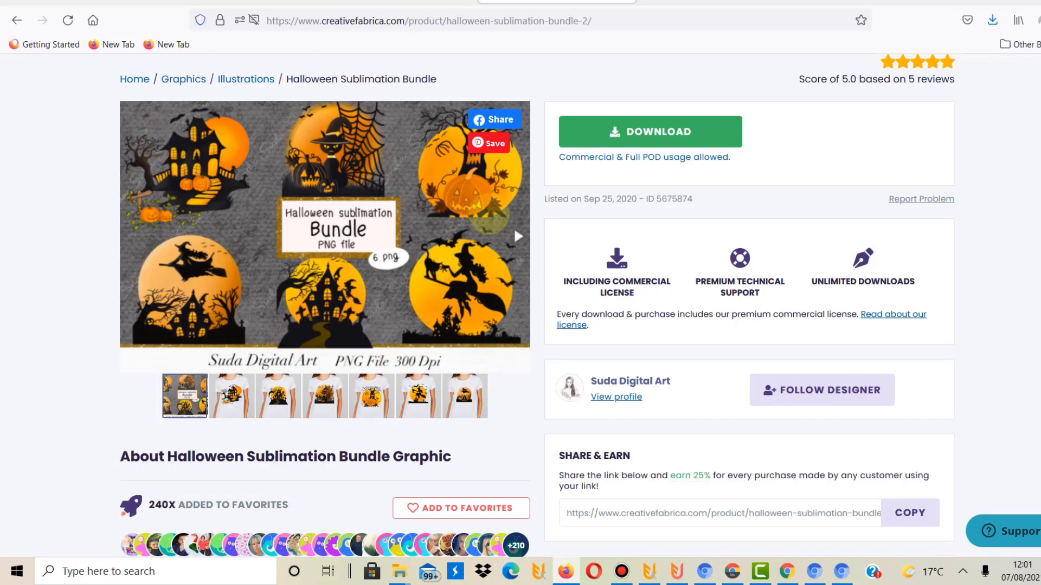
pyautogui.click(513, 234)
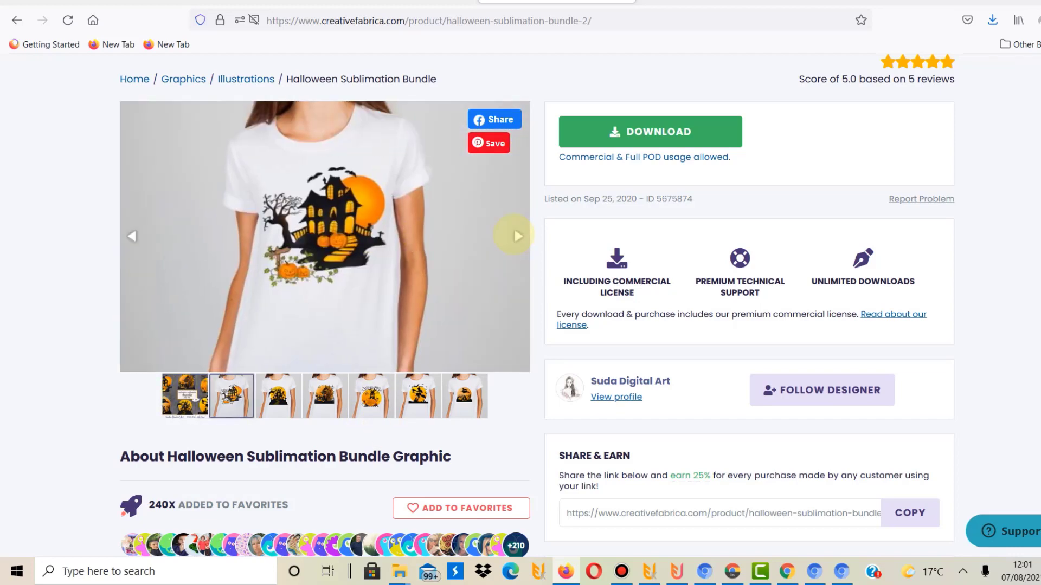
pyautogui.click(130, 236)
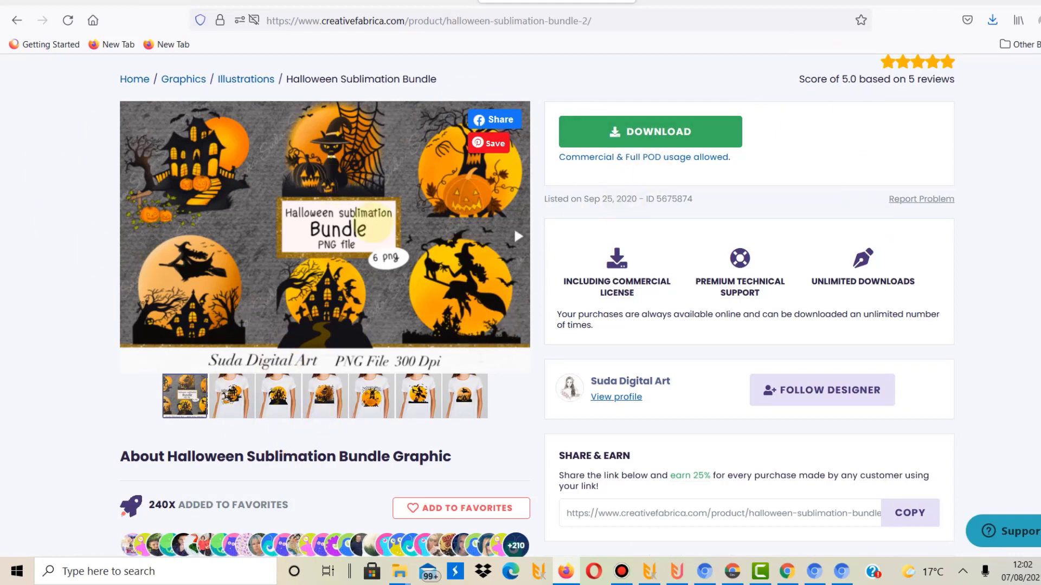
# Switch to the Canva design and look further down the halloween graphics
pyautogui.click(397, 3)
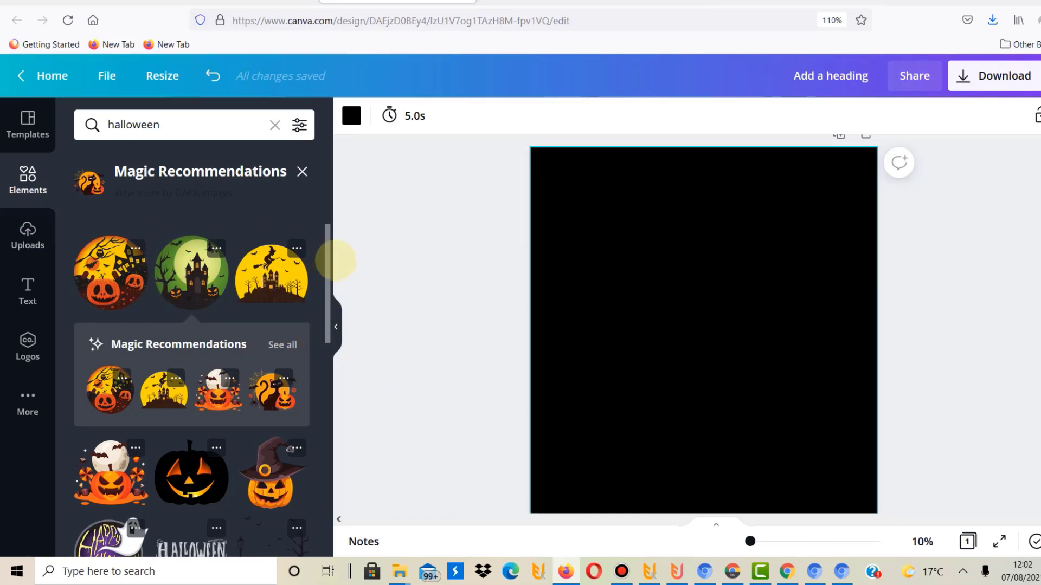
pyautogui.moveTo(331, 234); pyautogui.dragTo(349, 336)
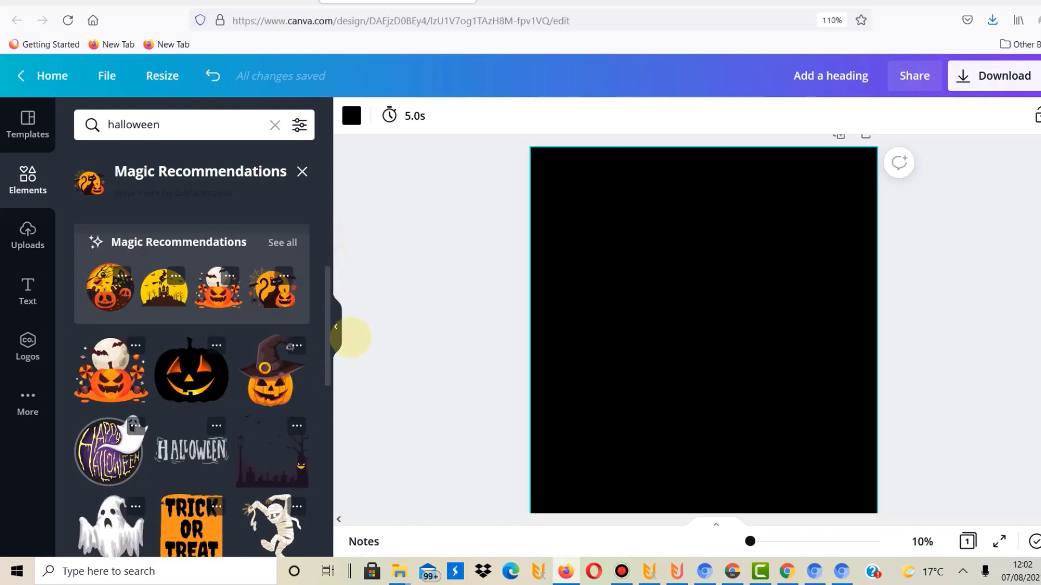
# Return to Creative Fabrica's halloween search results and look further down for slogan, quote and pattern designs
pyautogui.click(557, 2)
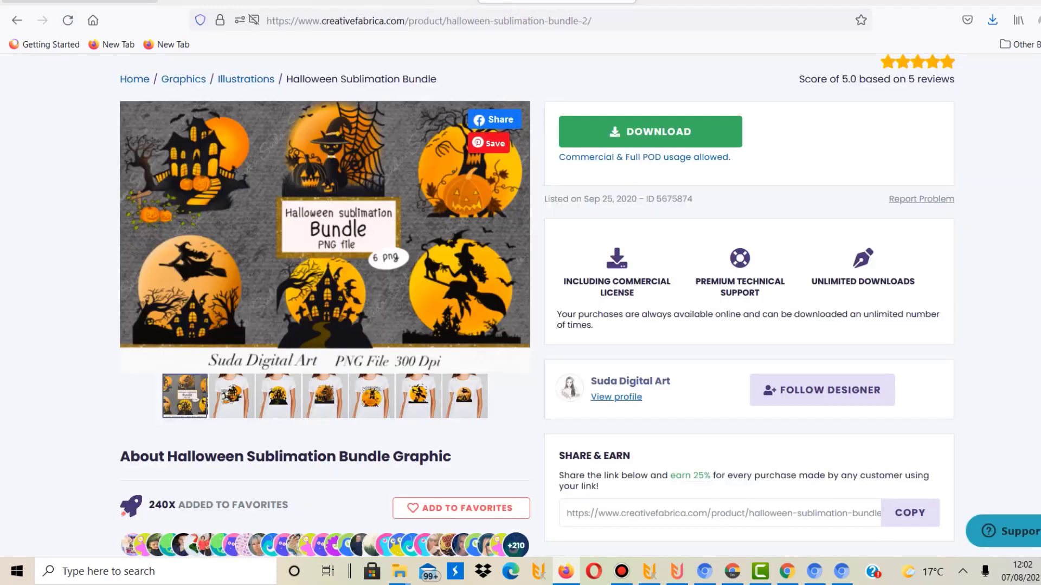
pyautogui.click(17, 20)
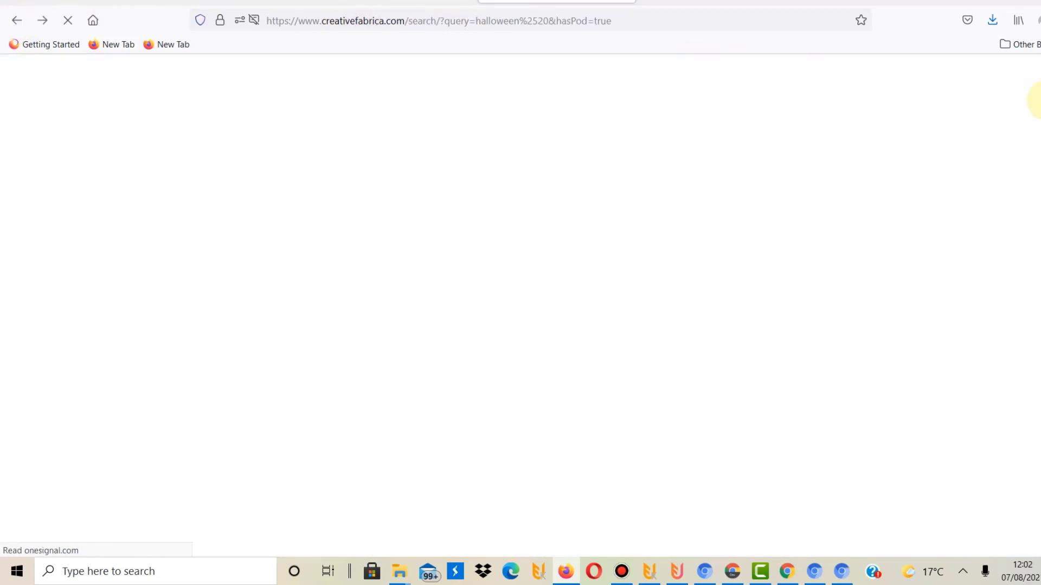
pyautogui.scroll(-10, 520, 303)
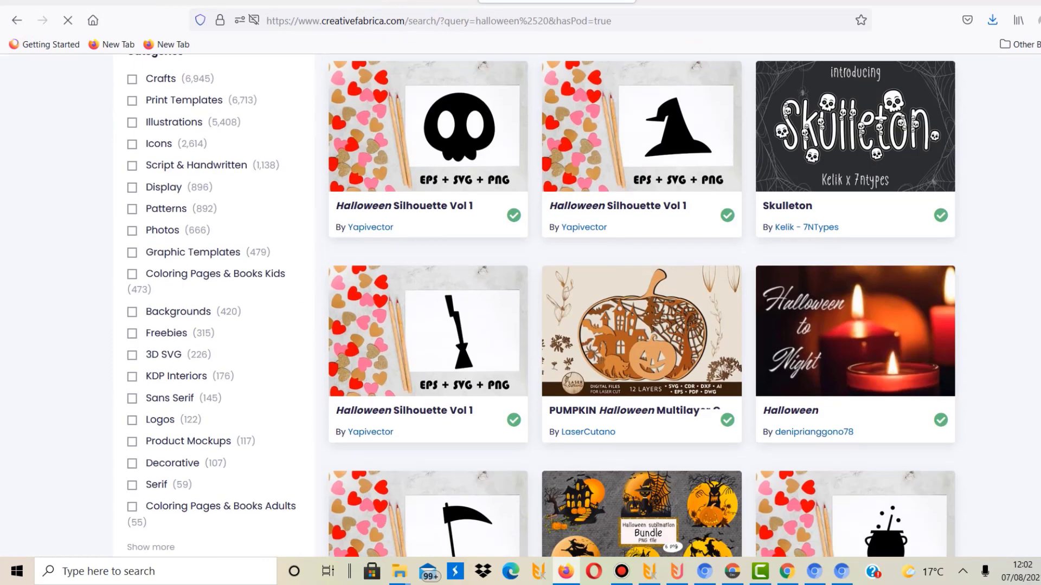
pyautogui.scroll(-5, 521, 303)
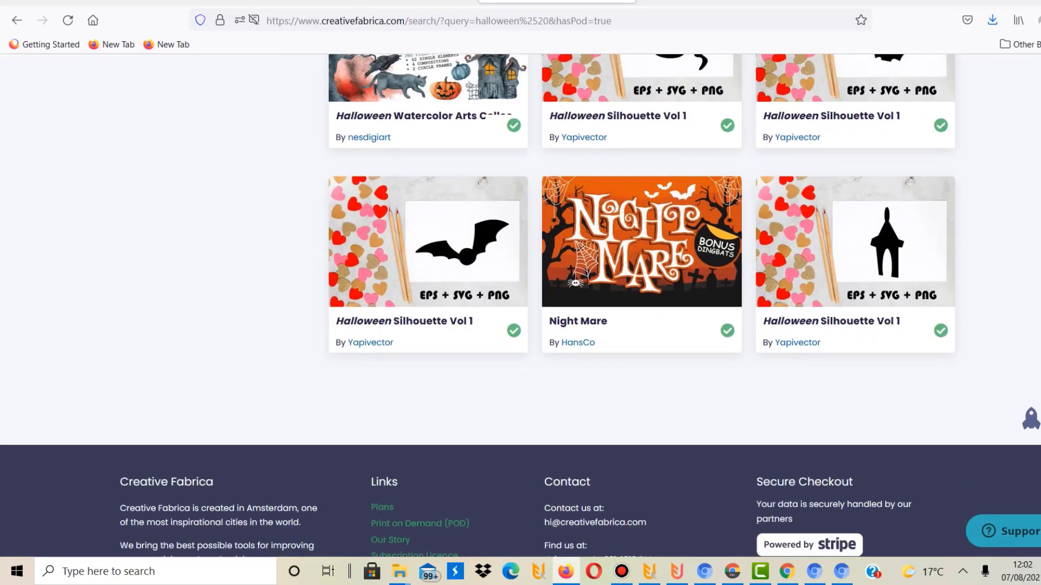
pyautogui.scroll(-10, 642, 305)
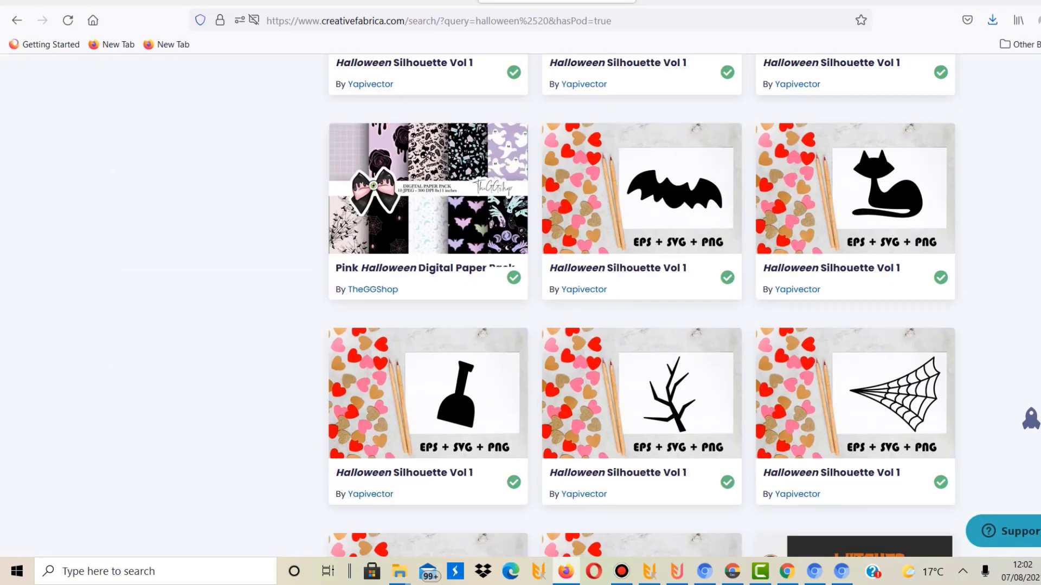
pyautogui.scroll(-1, 643, 306)
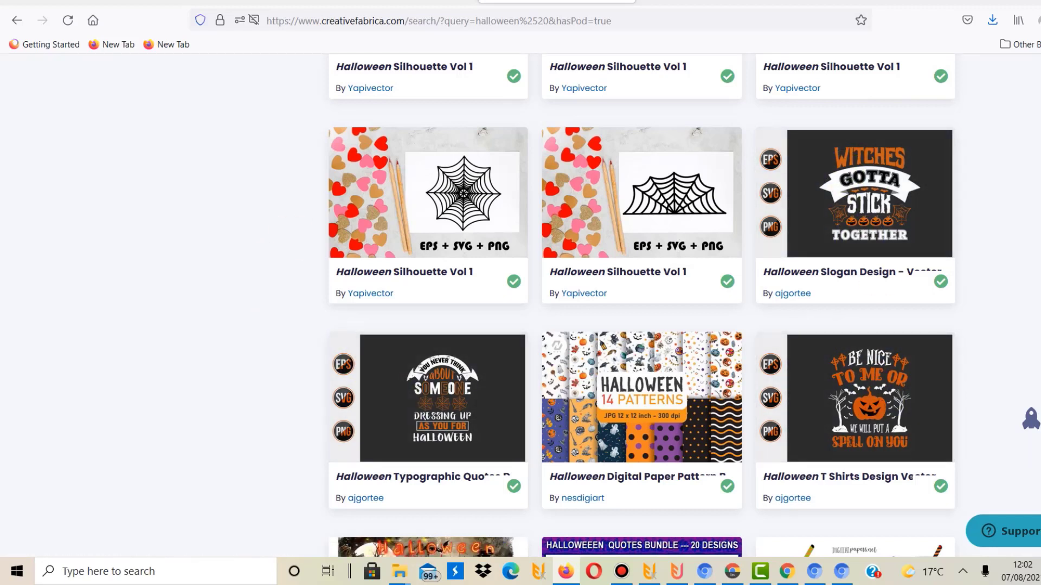
pyautogui.scroll(-3, 642, 306)
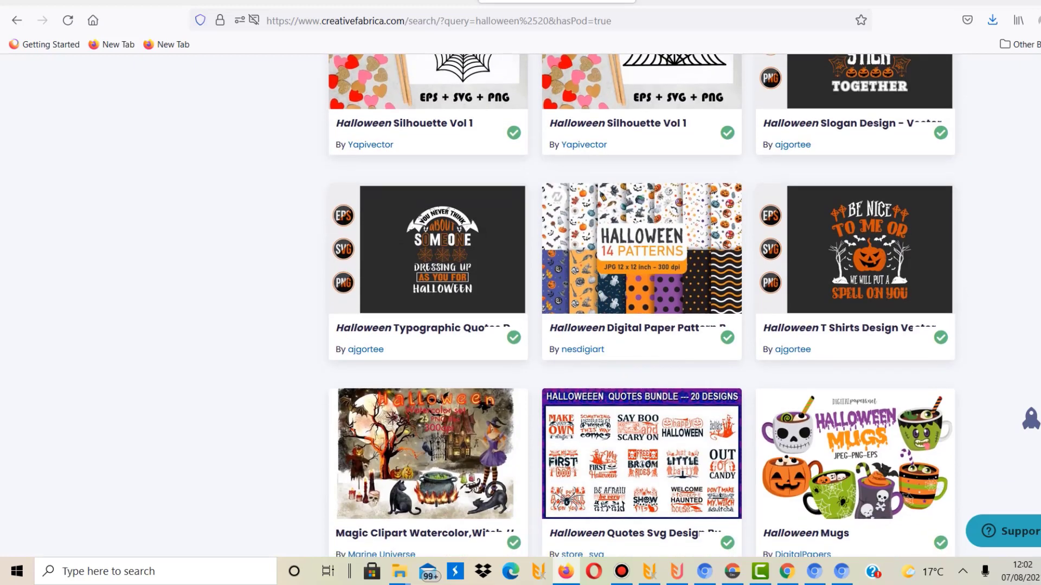
pyautogui.scroll(-3, 641, 306)
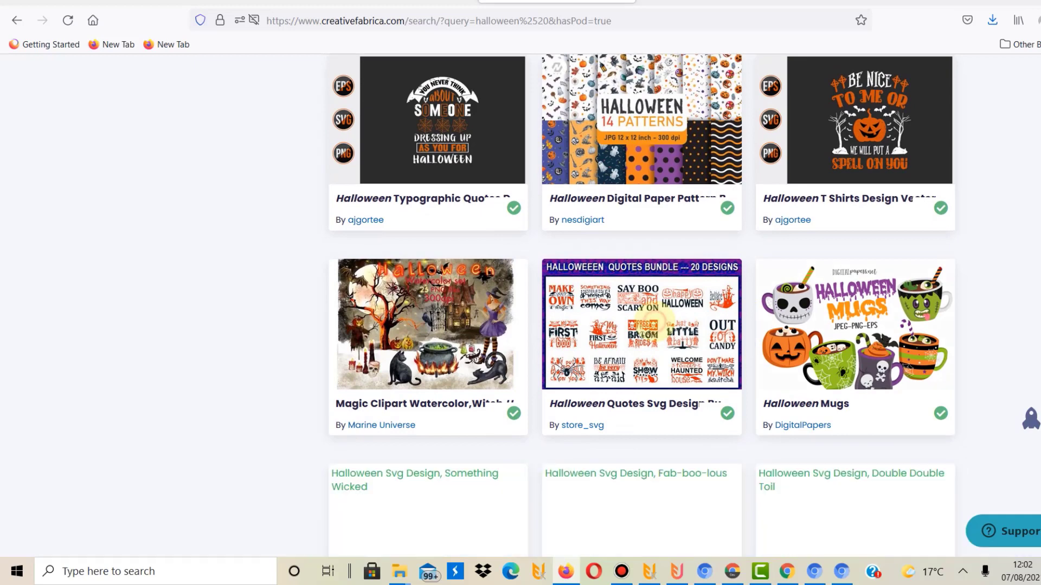
# Open the Halloween Quotes Svg Design Bundle, check its included designs and file types, and return to the search results
pyautogui.click(657, 320)
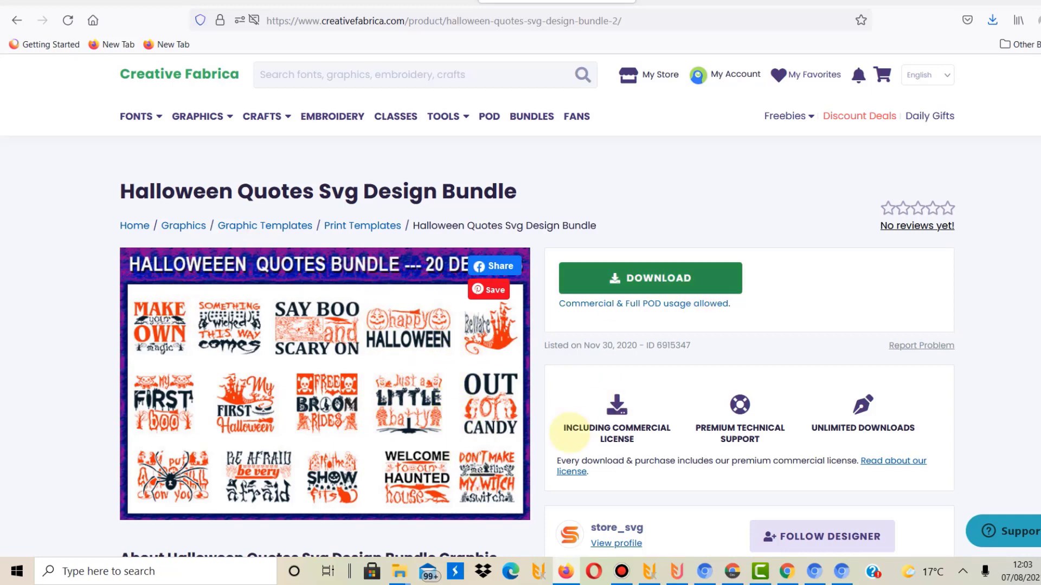
pyautogui.scroll(-4, 536, 304)
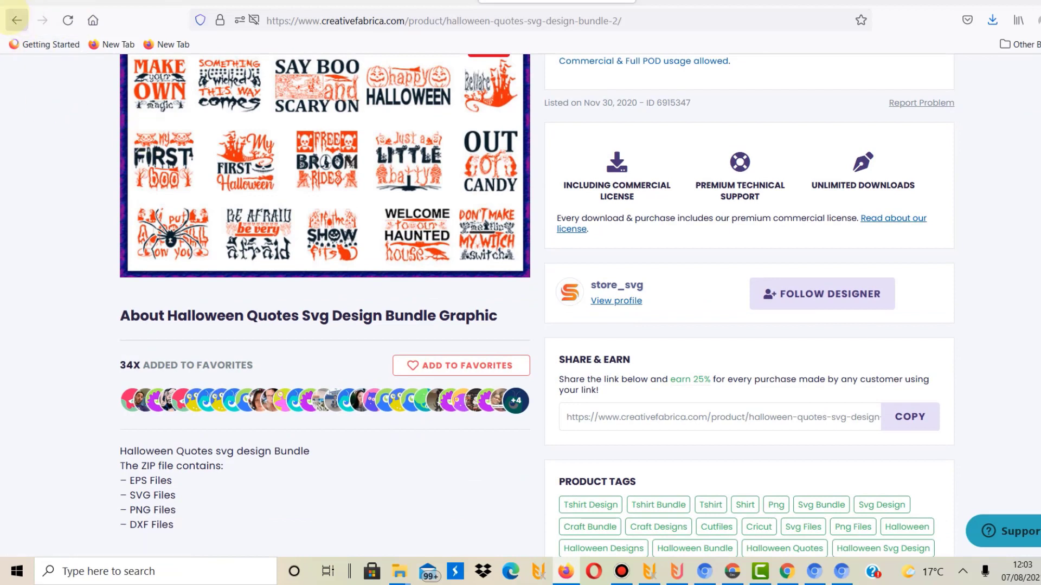
pyautogui.click(15, 20)
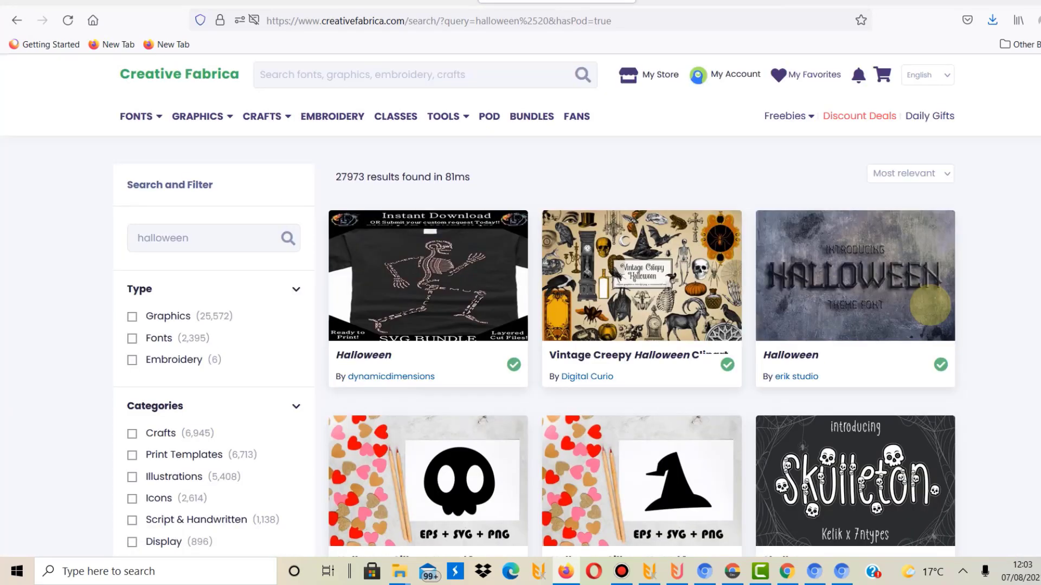
# Look through the Print On Demand halloween results for T-shirt quotes, pumpkin illustrations, patterns and gnome or monster graphics
pyautogui.scroll(-15, 870, 178)
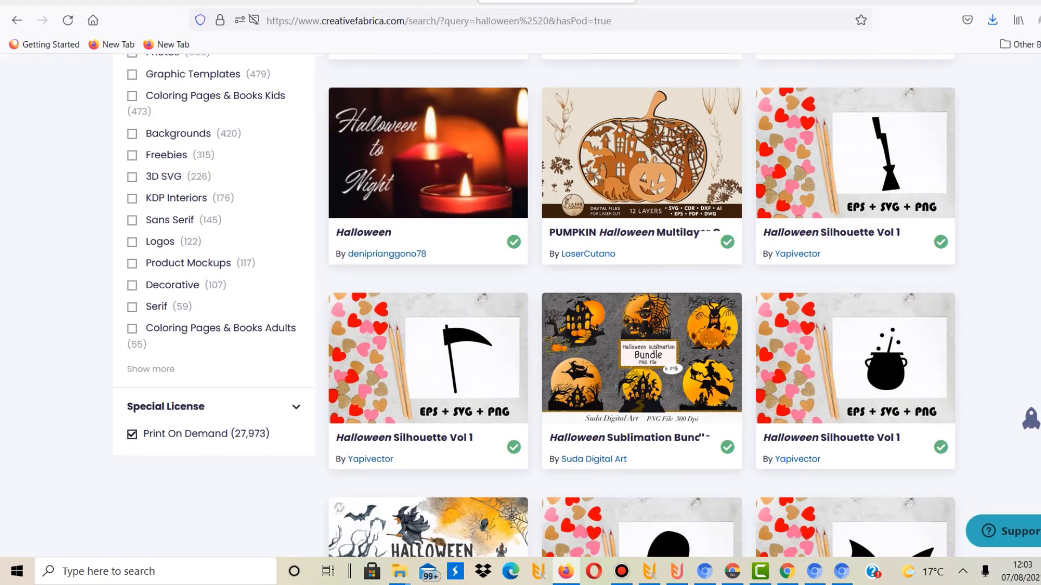
pyautogui.scroll(-5, 641, 304)
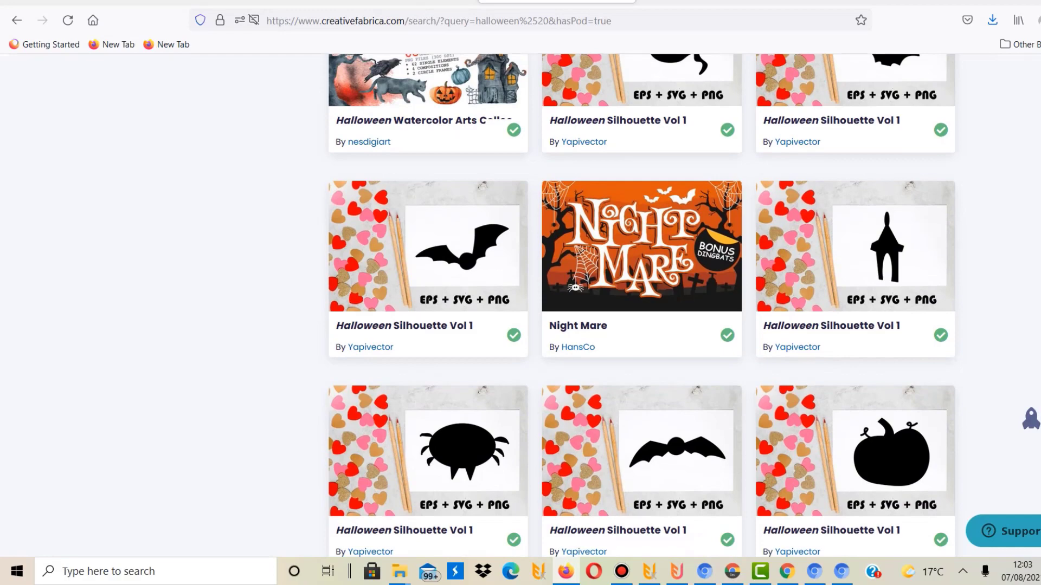
pyautogui.scroll(-15, 642, 303)
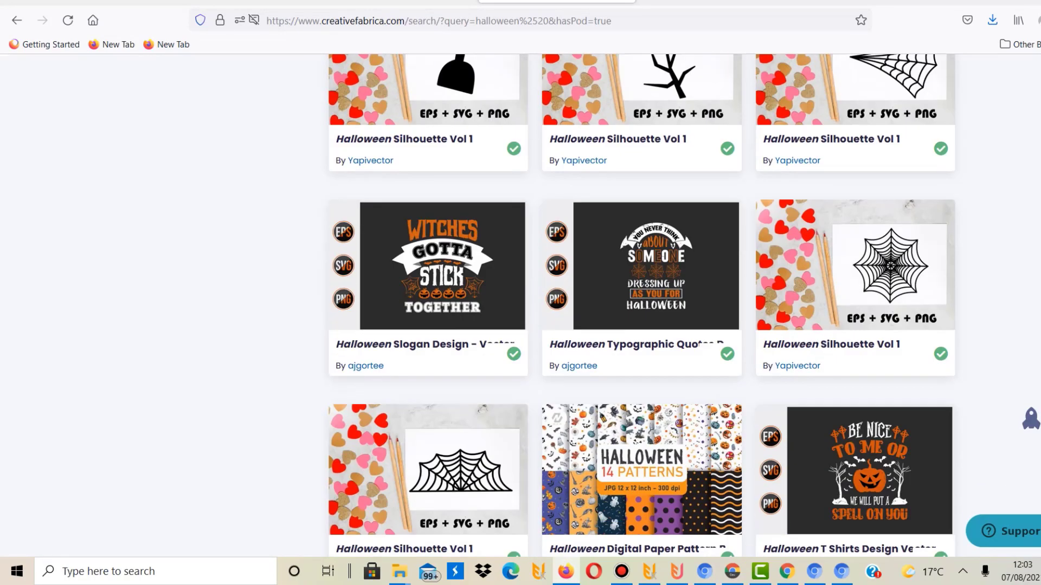
pyautogui.scroll(-3, 641, 304)
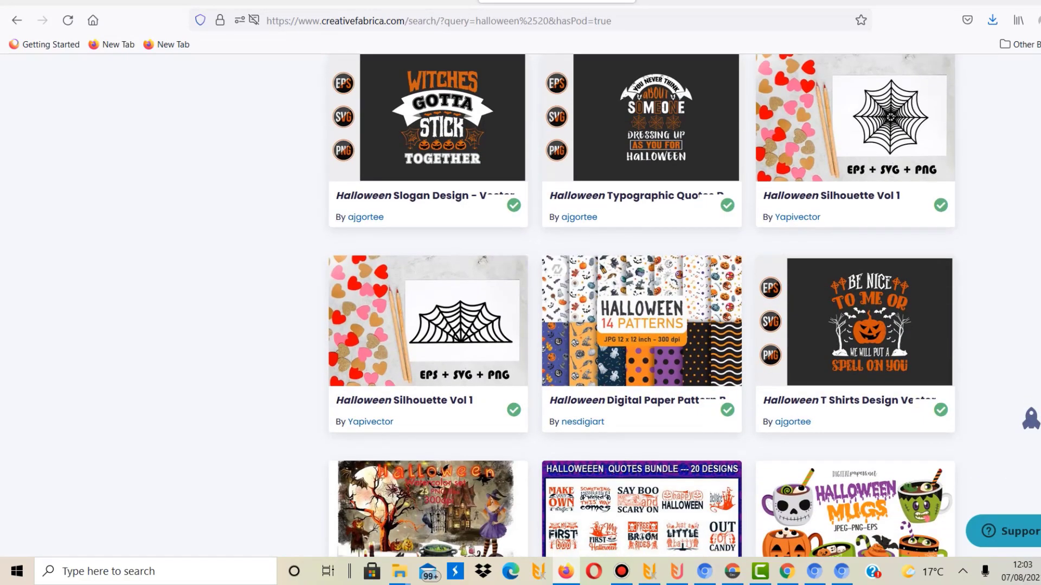
pyautogui.scroll(-4, 645, 382)
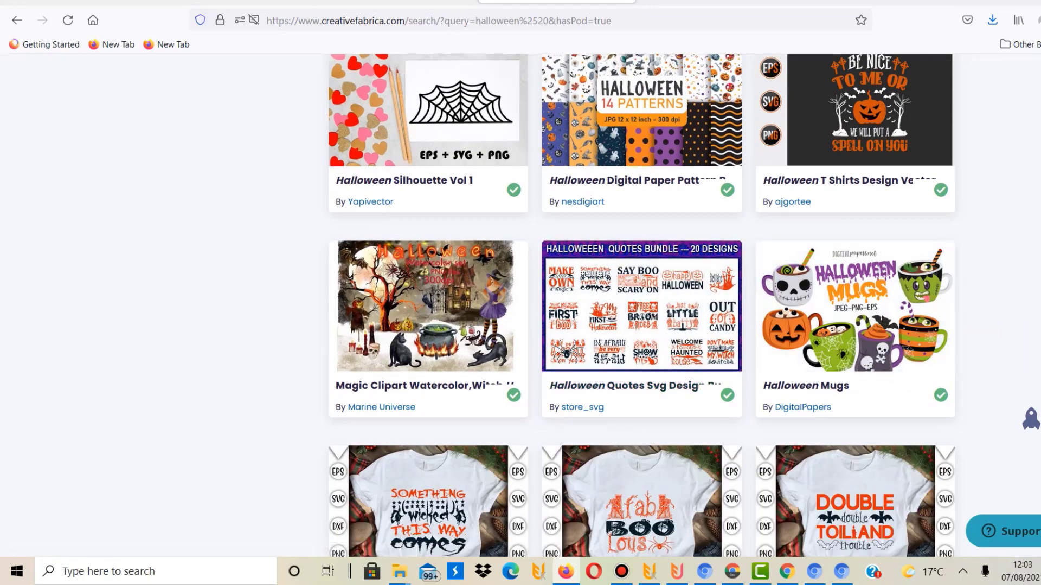
pyautogui.scroll(-5, 645, 382)
pyautogui.scroll(-2, 641, 303)
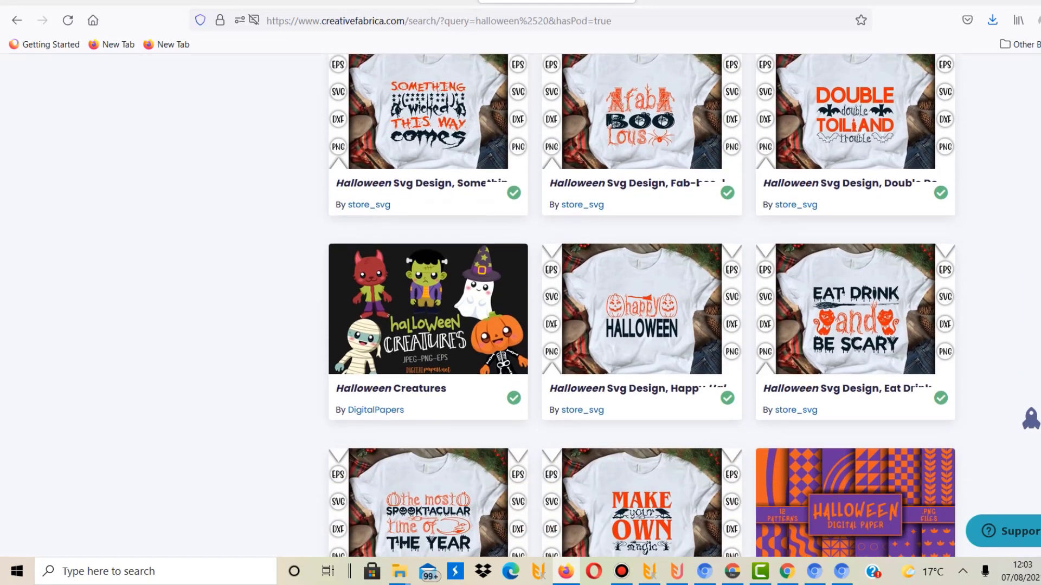
pyautogui.scroll(-5, 641, 305)
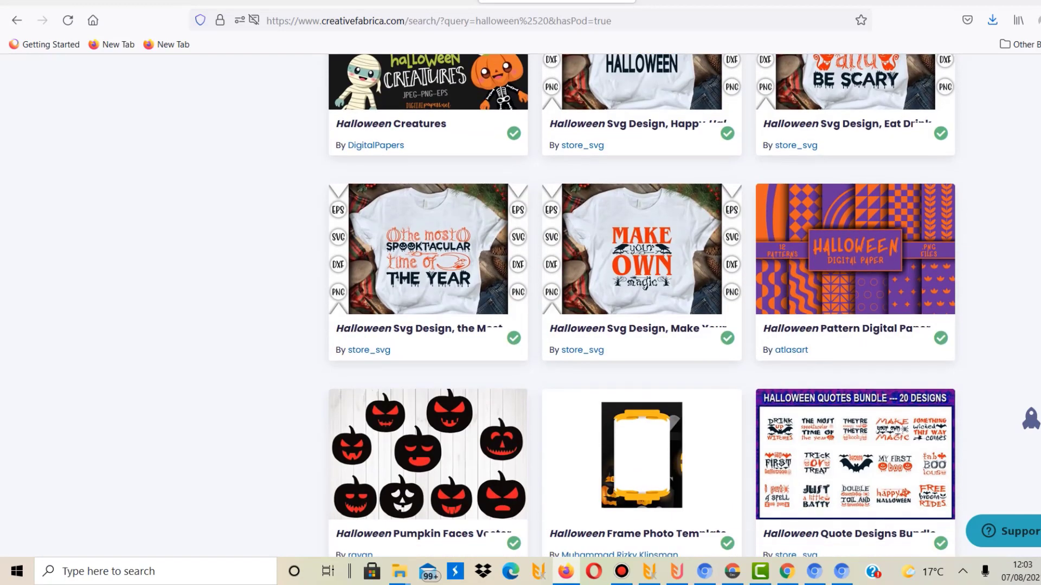
pyautogui.scroll(-10, 641, 306)
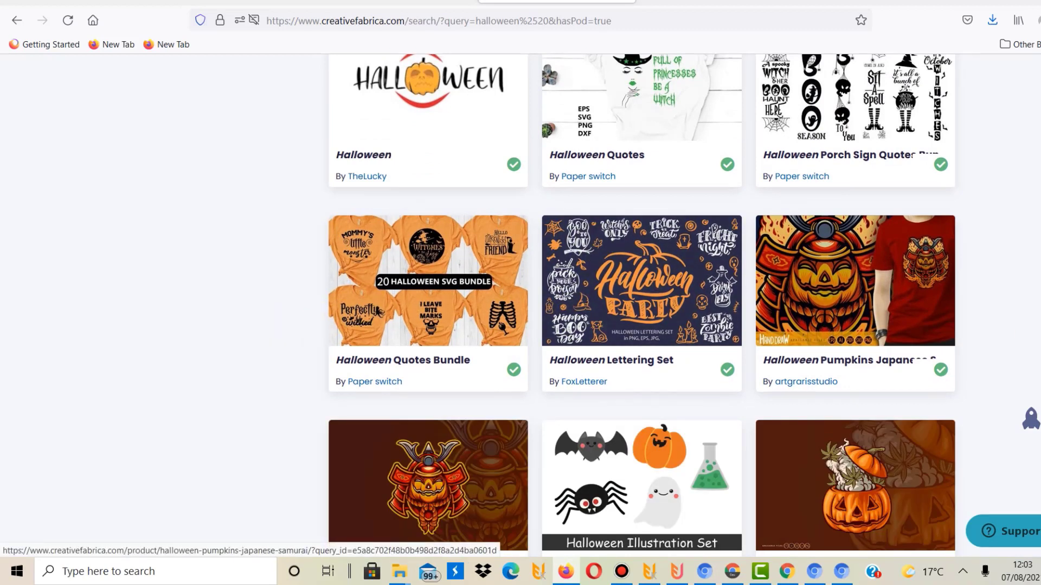
pyautogui.scroll(-6, 643, 306)
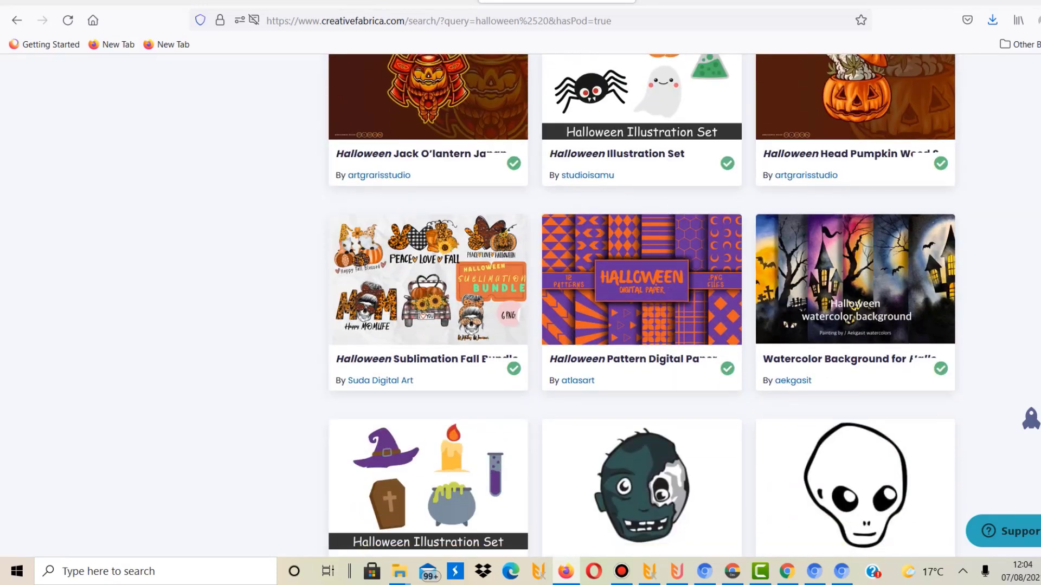
pyautogui.scroll(-20, 643, 305)
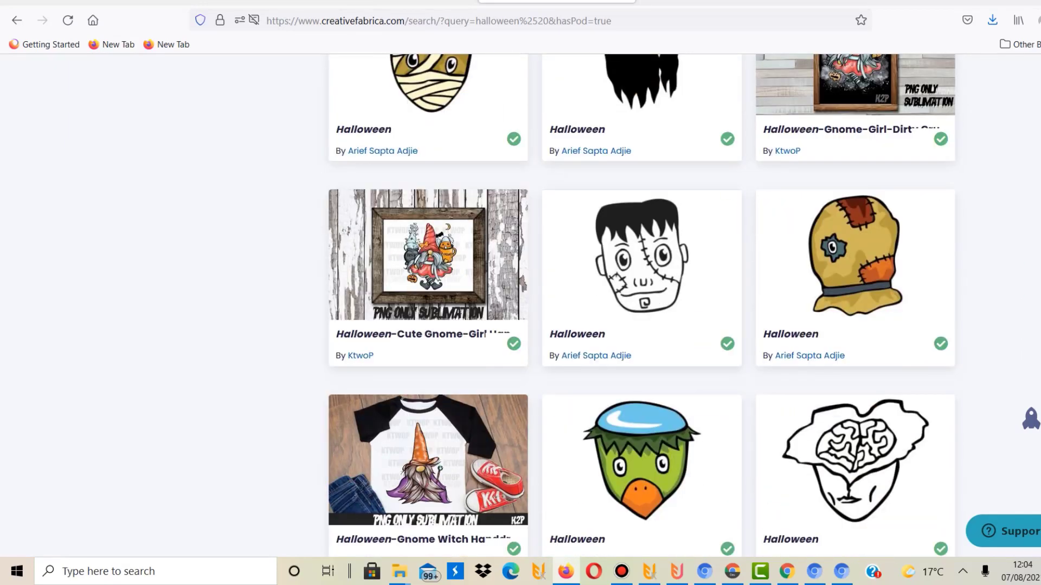
pyautogui.scroll(-5, 642, 305)
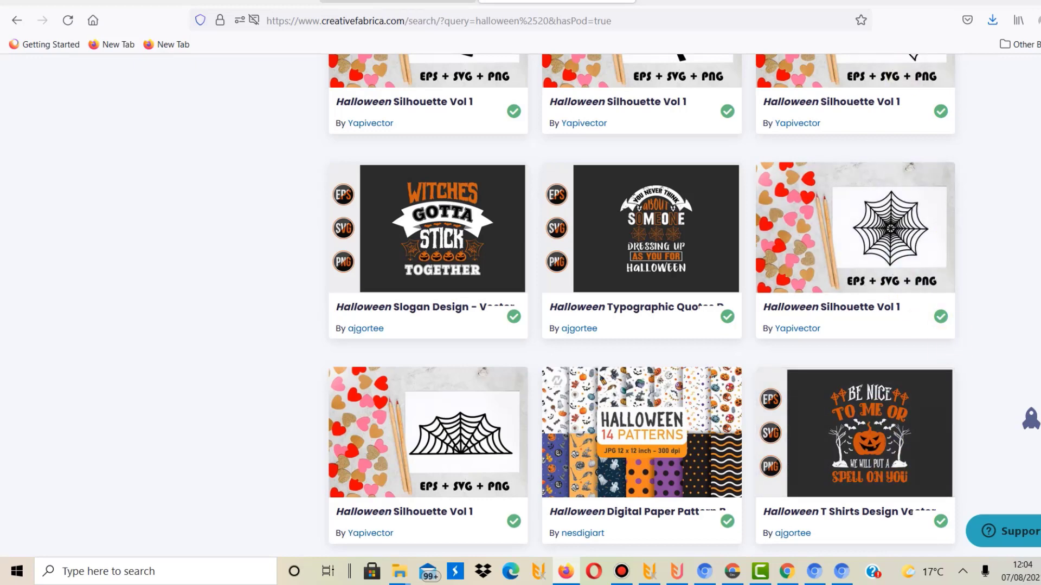
# Switch to the Canva design and view all Magic Recommendations related to the green haunted castle graphic
pyautogui.click(397, 2)
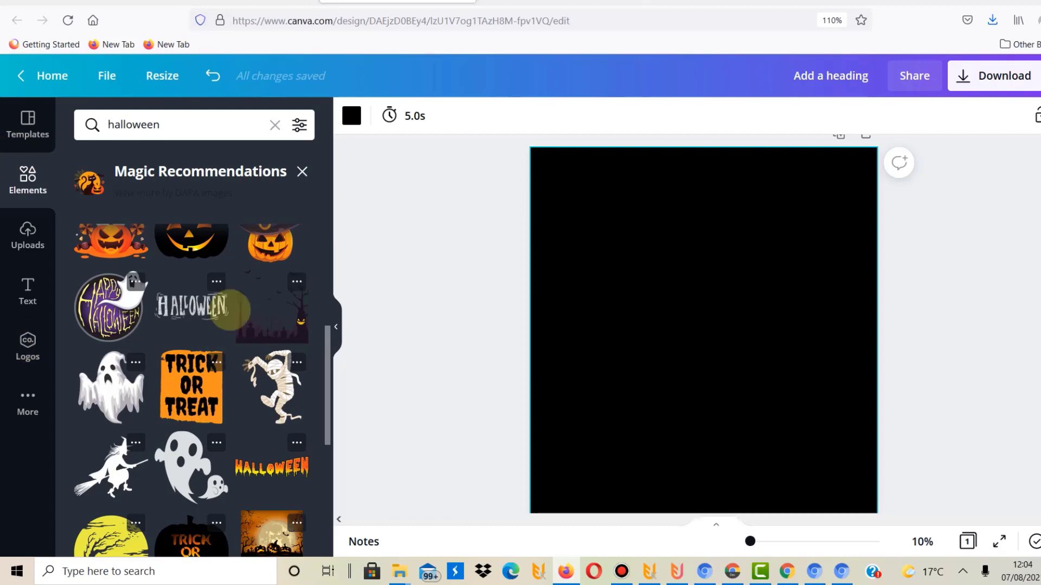
pyautogui.moveTo(324, 371); pyautogui.dragTo(337, 226)
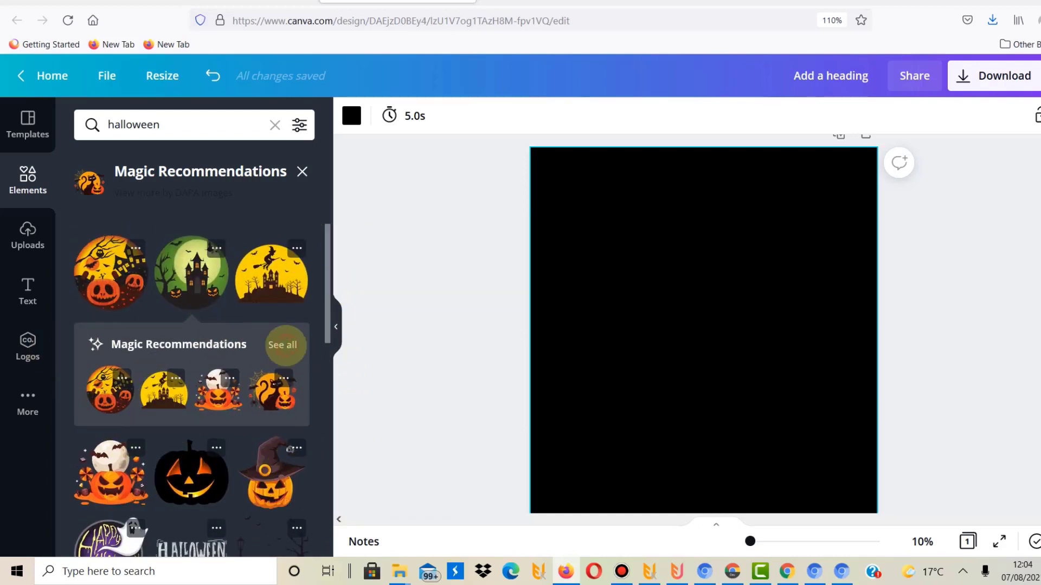
pyautogui.click(286, 345)
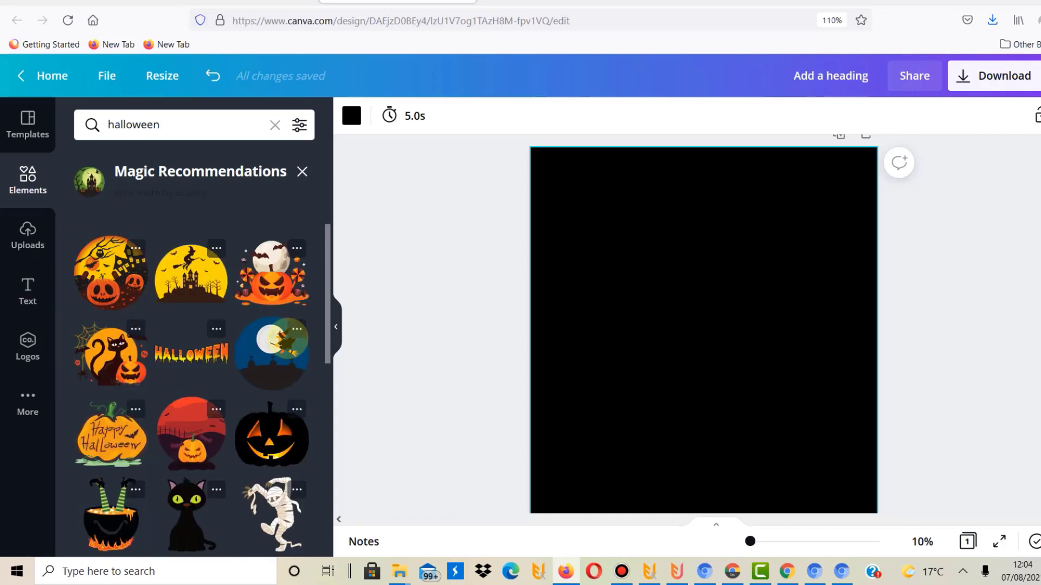
pyautogui.moveTo(327, 313); pyautogui.dragTo(357, 280)
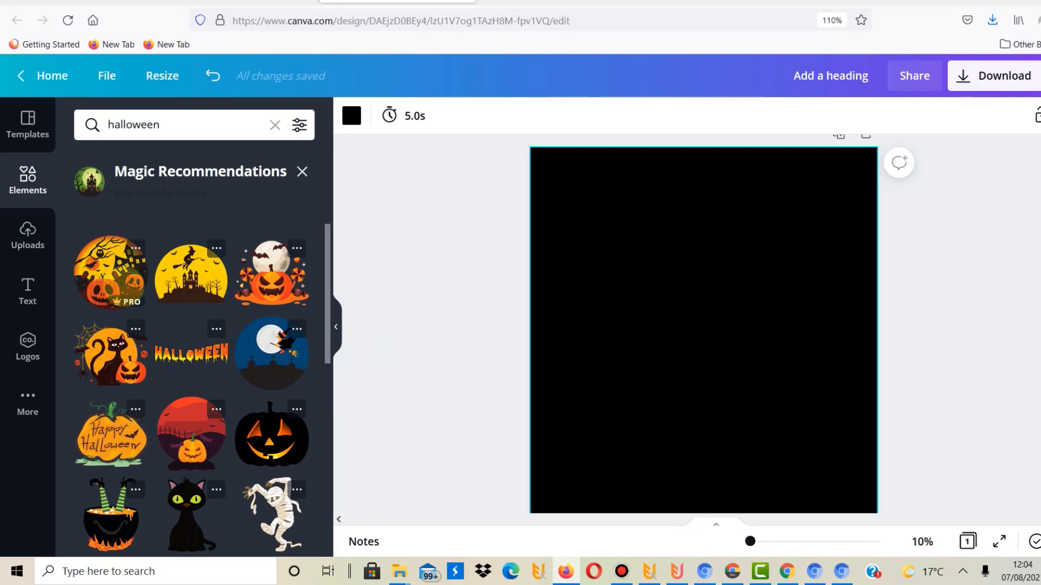
# Add the round pumpkin and haunted house graphic to the black page, enlarge it and centre it
pyautogui.click(124, 286)
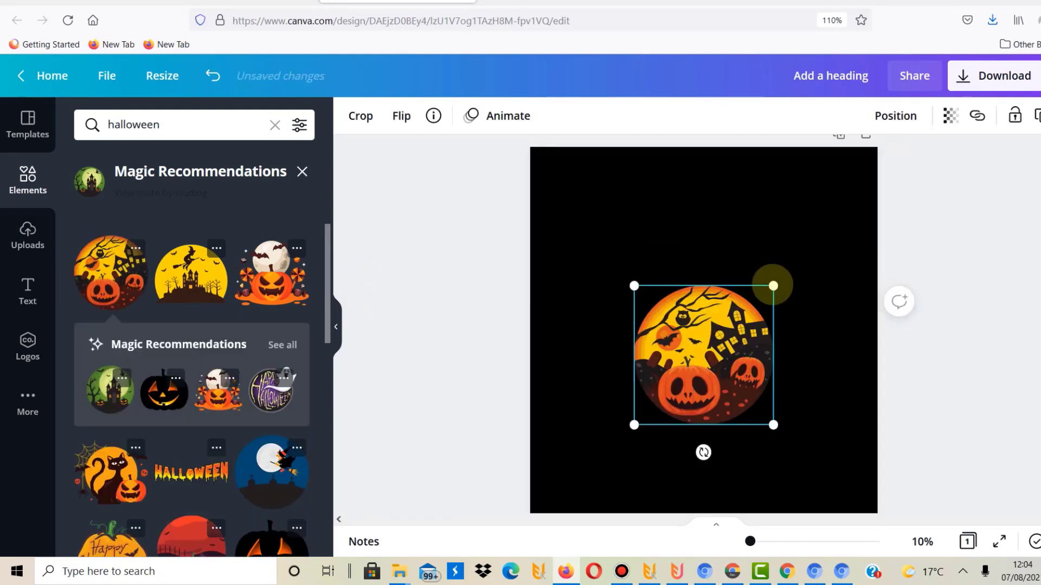
pyautogui.moveTo(773, 285); pyautogui.dragTo(854, 202)
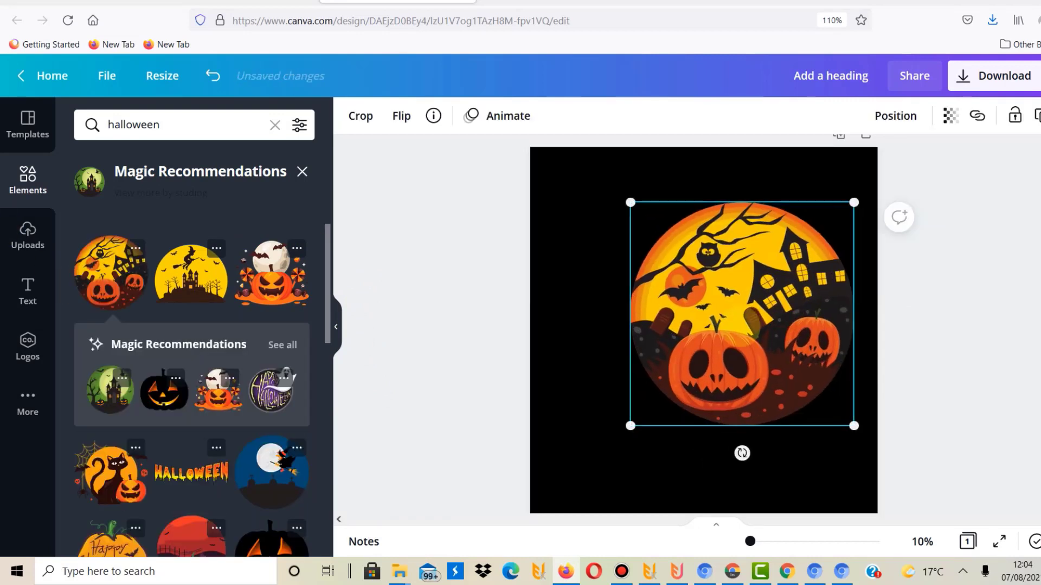
pyautogui.moveTo(759, 304); pyautogui.dragTo(720, 317)
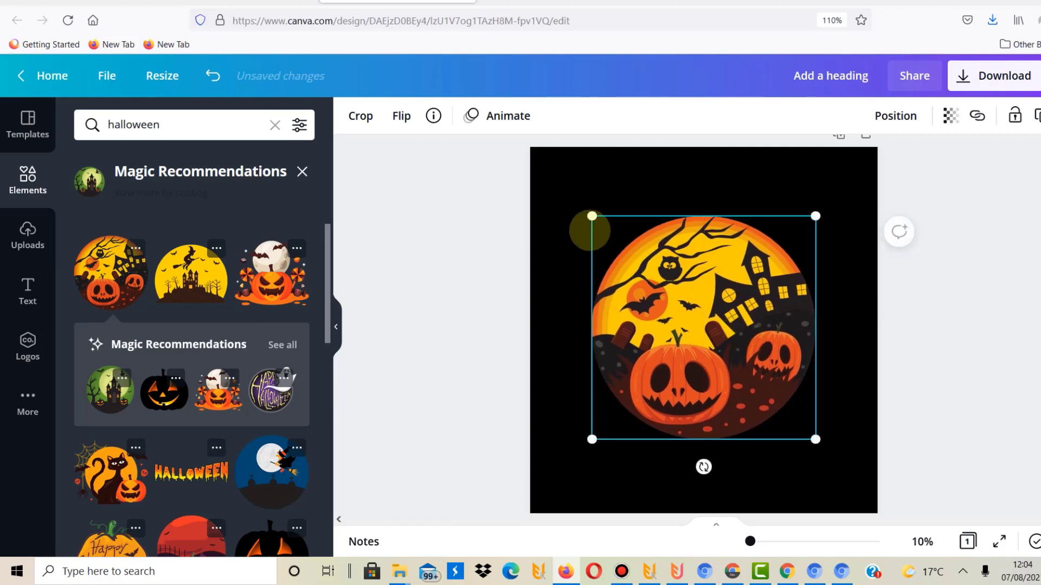
pyautogui.click(474, 272)
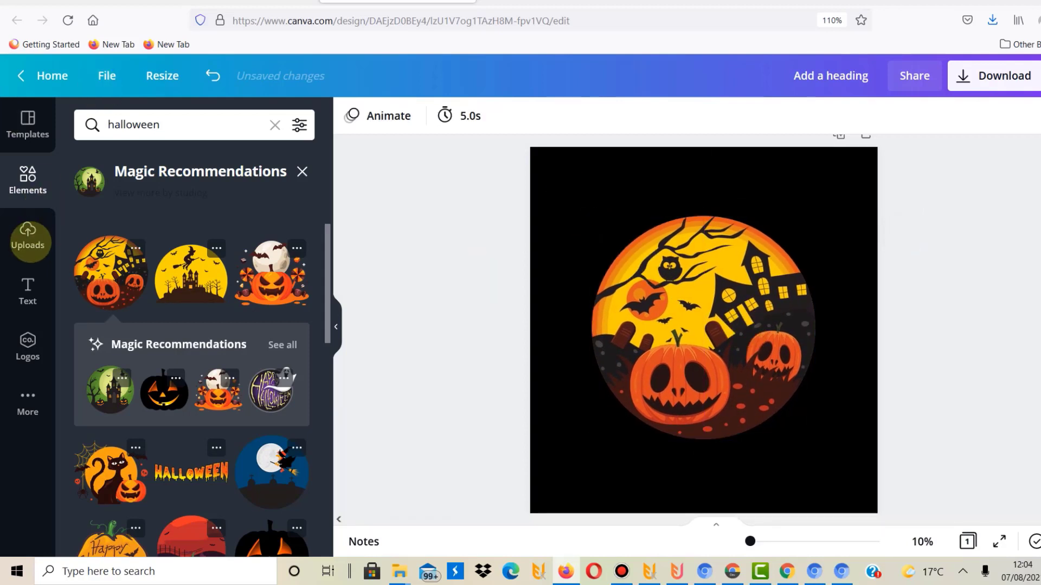
# Add a heading text box and move it up so it overlaps the upper part of the round graphic
pyautogui.click(28, 282)
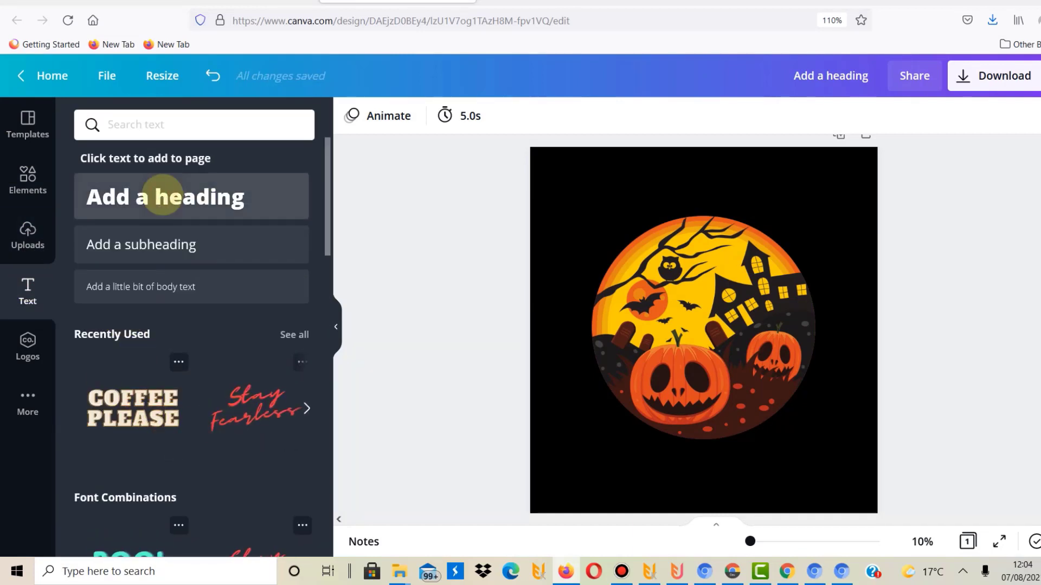
pyautogui.click(163, 195)
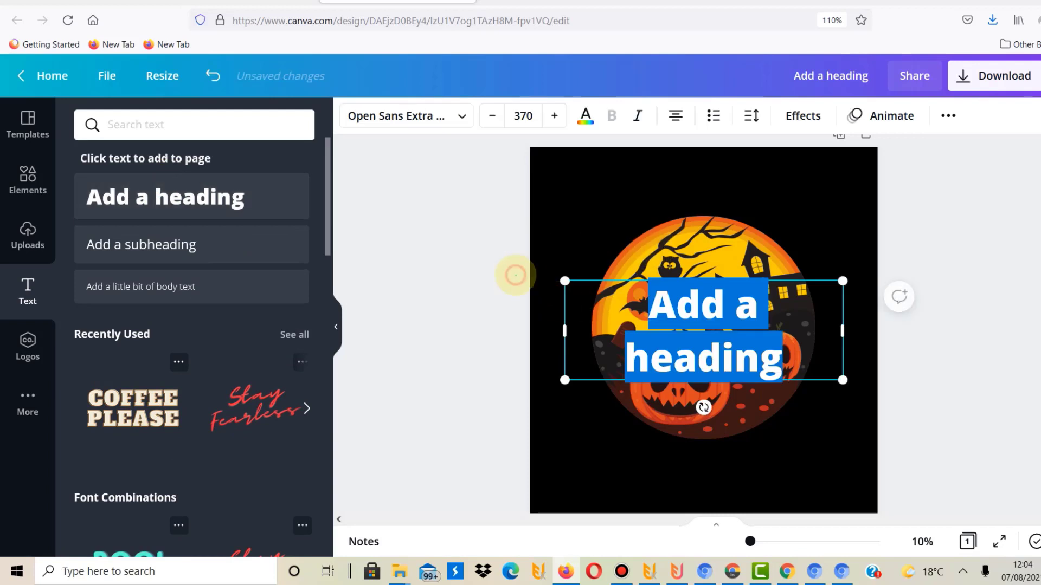
pyautogui.click(434, 216)
pyautogui.click(729, 295)
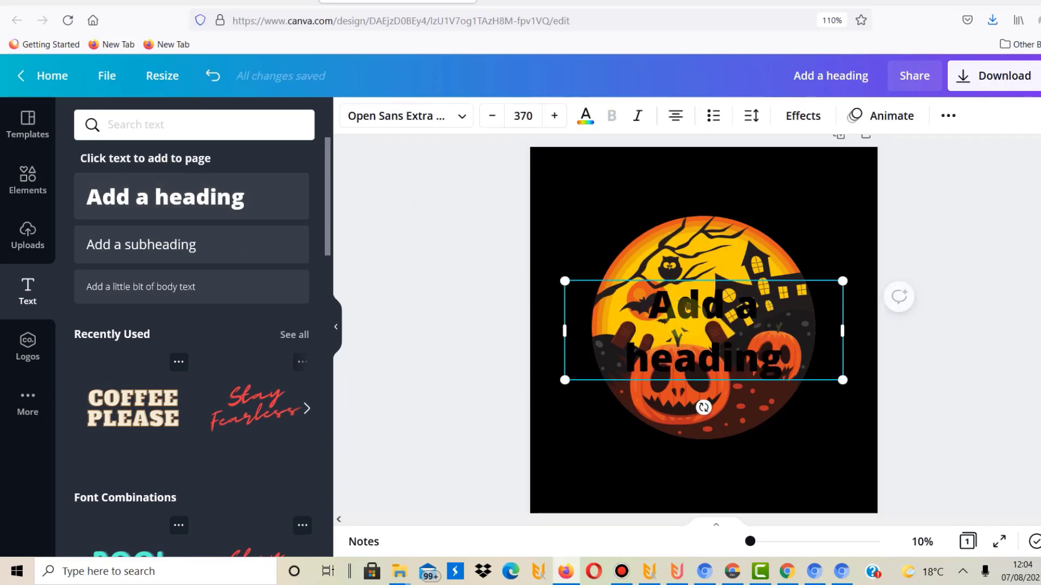
pyautogui.moveTo(686, 317); pyautogui.dragTo(670, 211)
# Shorten the heading text to "Add a he" so that it fits on one line above the graphic
pyautogui.doubleClick(670, 211)
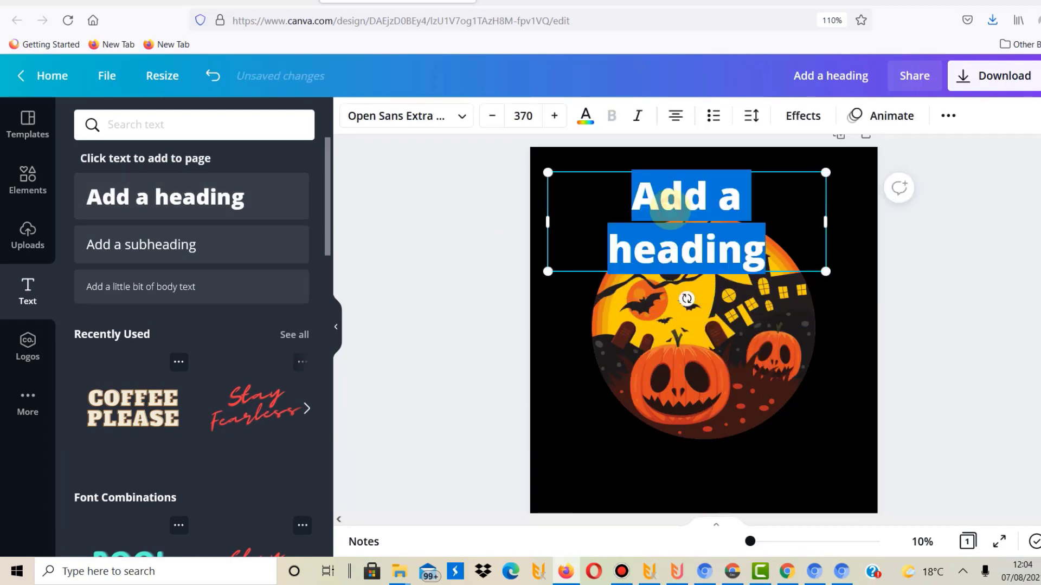
pyautogui.moveTo(762, 263); pyautogui.dragTo(580, 180)
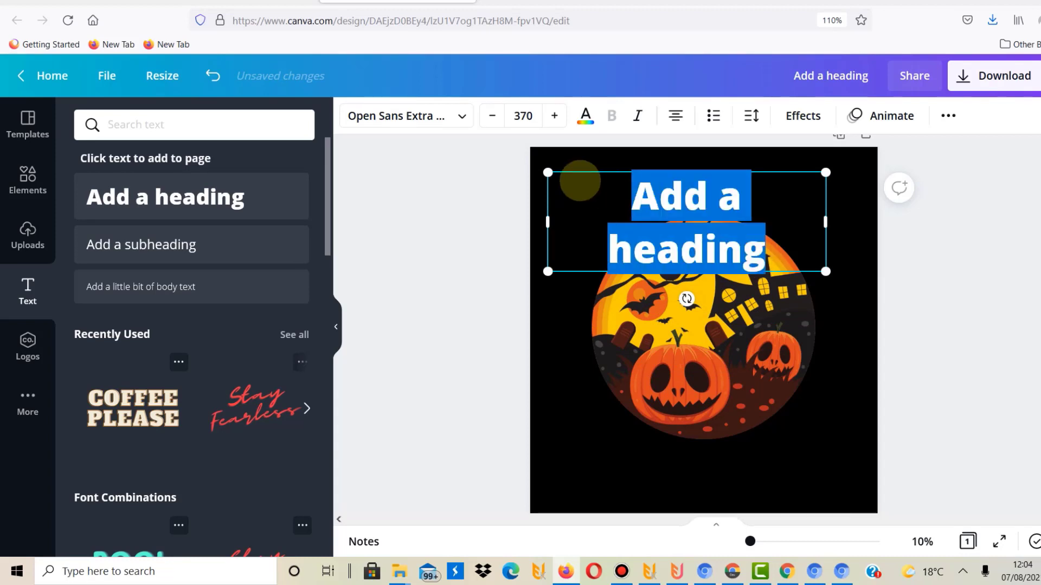
pyautogui.keyDown('shift'); pyautogui.click(686, 352); pyautogui.keyUp('shift')
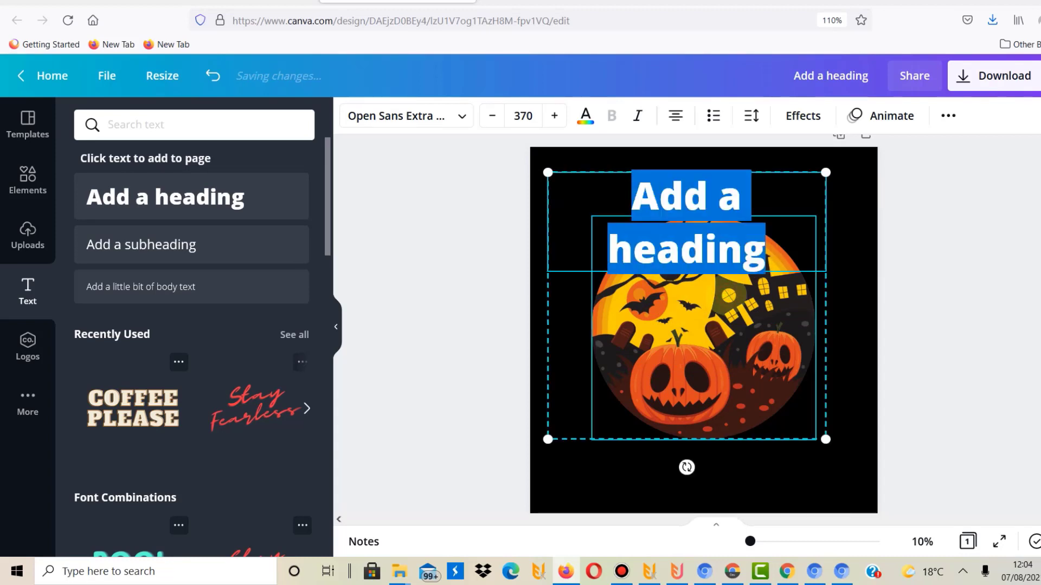
pyautogui.click(462, 210)
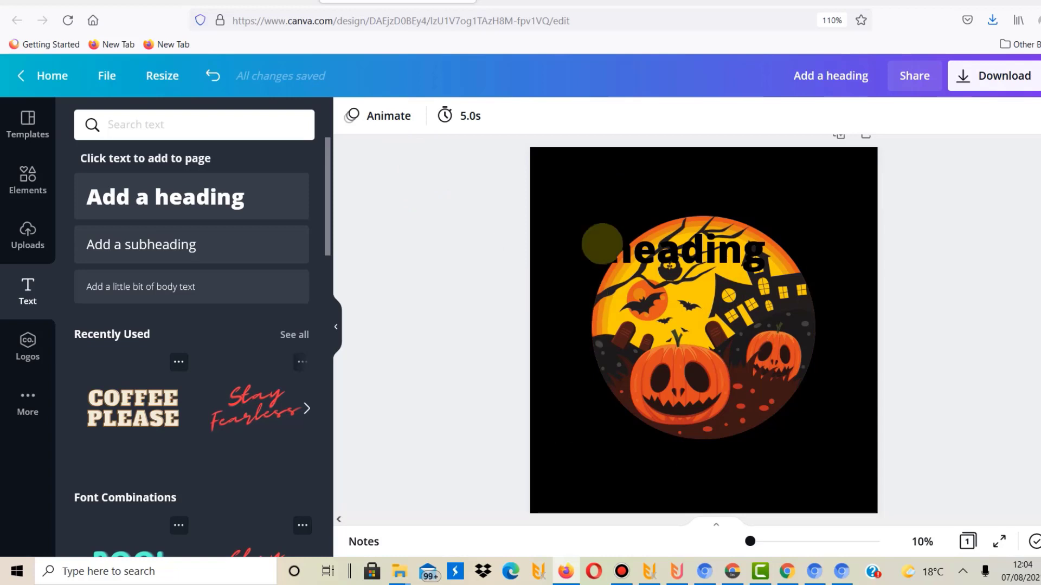
pyautogui.click(629, 219)
pyautogui.doubleClick(629, 219)
pyautogui.click(767, 238)
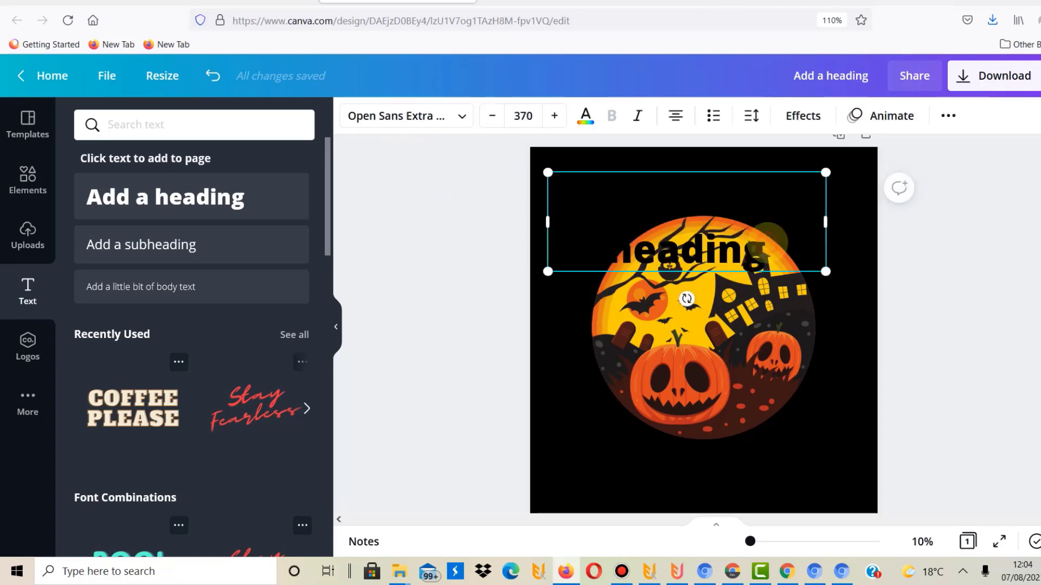
pyautogui.press('BackSpace')
pyautogui.press('BackSpace')
pyautogui.press('BackSpace')
pyautogui.press('BackSpace')
pyautogui.press('BackSpace')
pyautogui.press('BackSpace')
pyautogui.press('BackSpace')
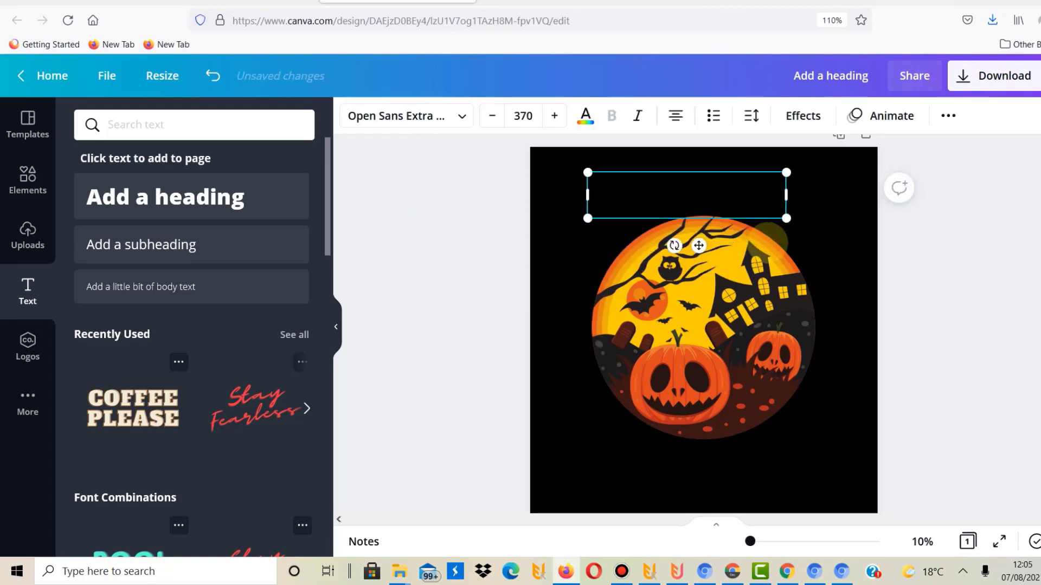
# Recolour the heading text to the orange at the end of the default colours' last row
pyautogui.click(506, 228)
pyautogui.click(640, 187)
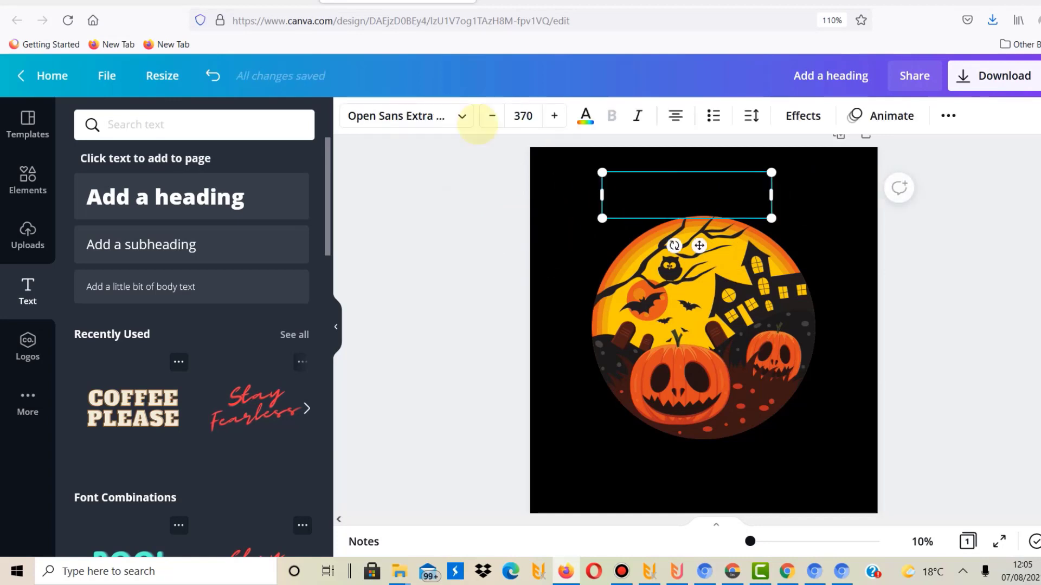
pyautogui.click(585, 115)
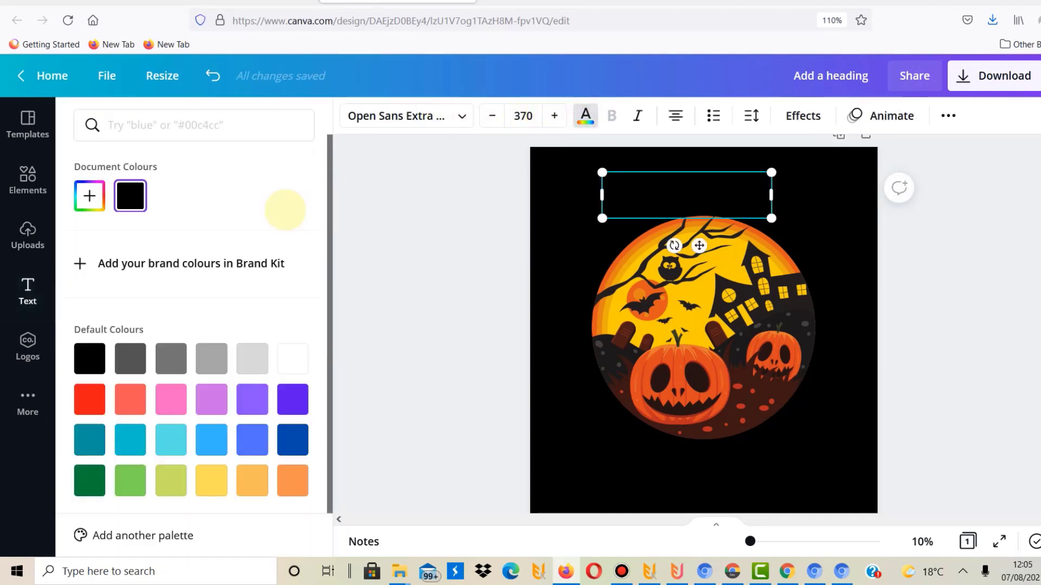
pyautogui.click(252, 480)
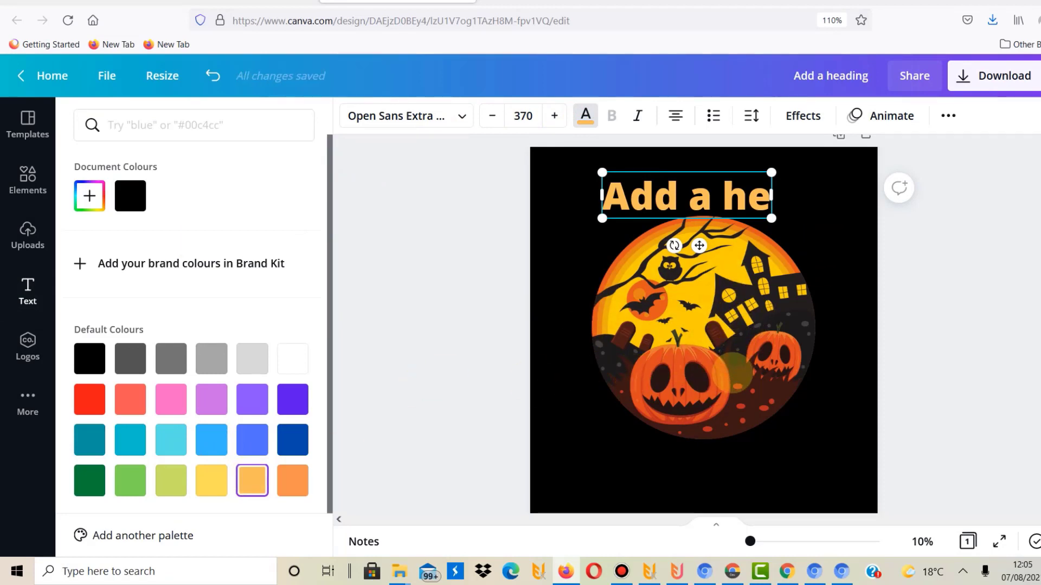
pyautogui.click(292, 479)
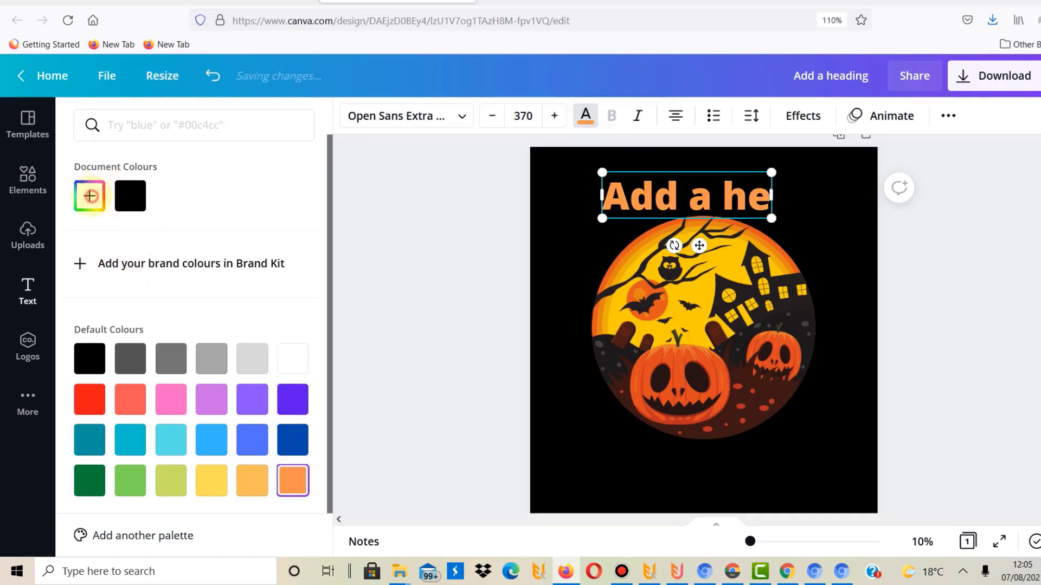
# Recolour the heading text to the custom deep orange #FF6100 and deselect it
pyautogui.click(90, 196)
pyautogui.moveTo(238, 265); pyautogui.dragTo(240, 234)
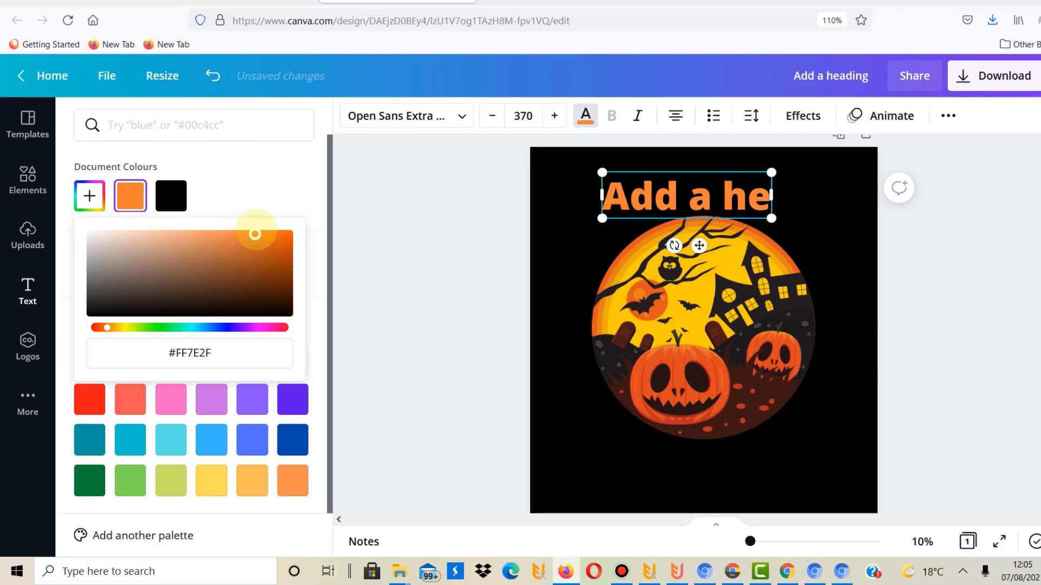
pyautogui.moveTo(265, 234); pyautogui.dragTo(483, 168)
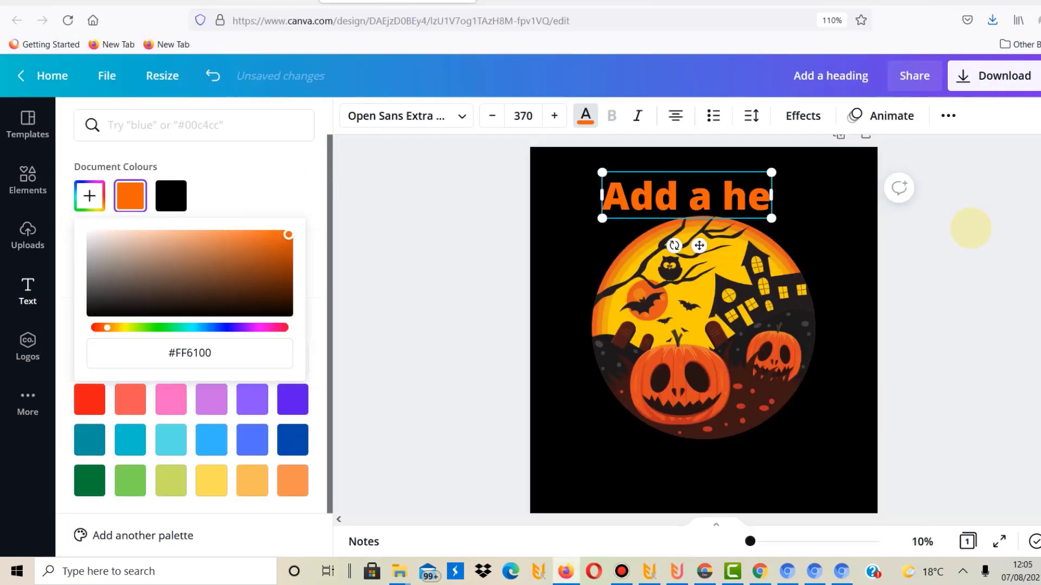
pyautogui.press('Escape')
pyautogui.press('Escape')
pyautogui.press('Escape')
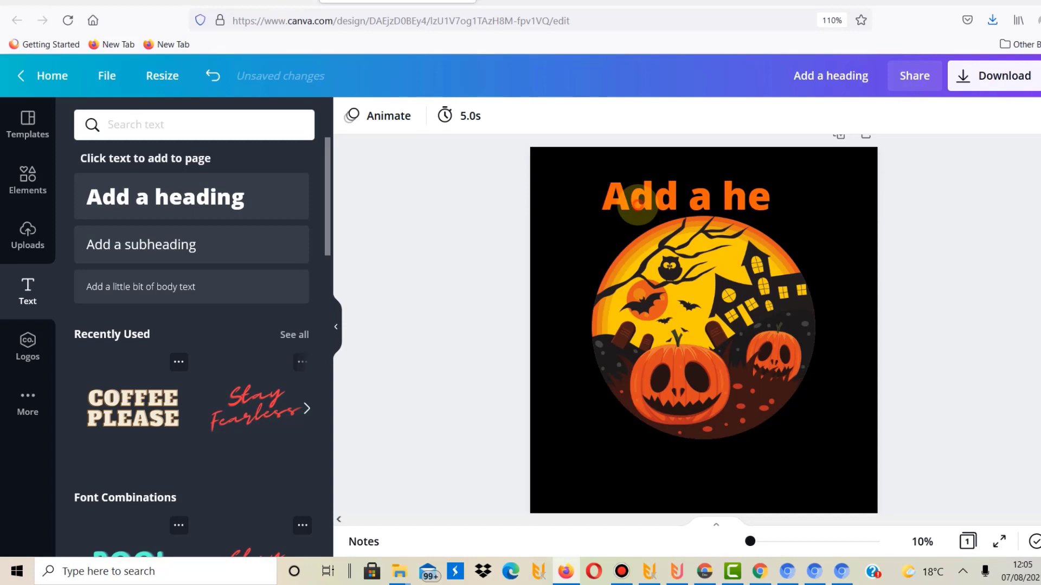
# Replace the whole heading text above the graphic with "HAPPY HALLOWEEN"
pyautogui.click(638, 205)
pyautogui.doubleClick(638, 205)
pyautogui.hotkey('ctrl', 'a')
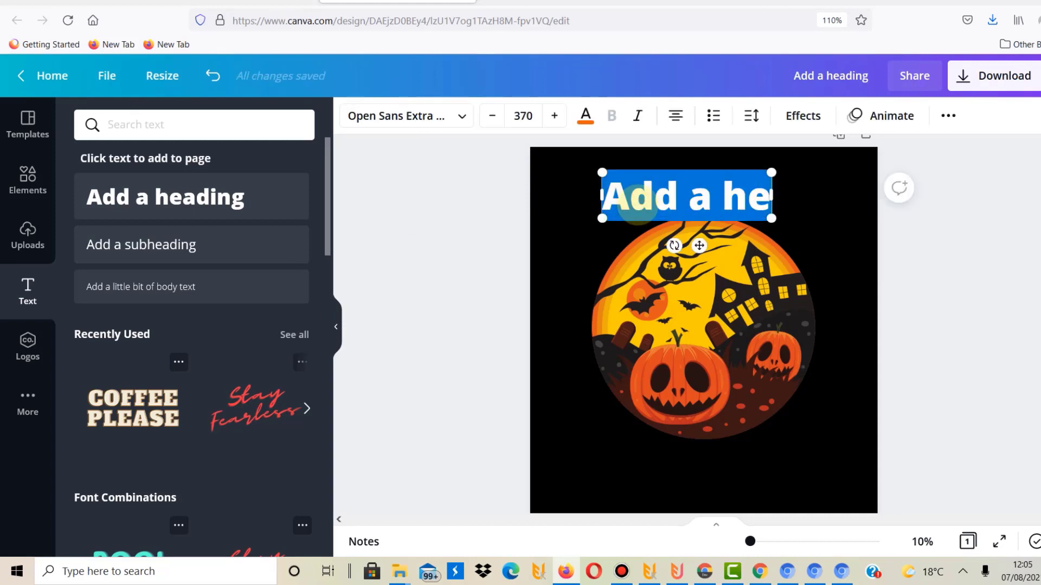
pyautogui.write('HAPPY HALLOWEEN')
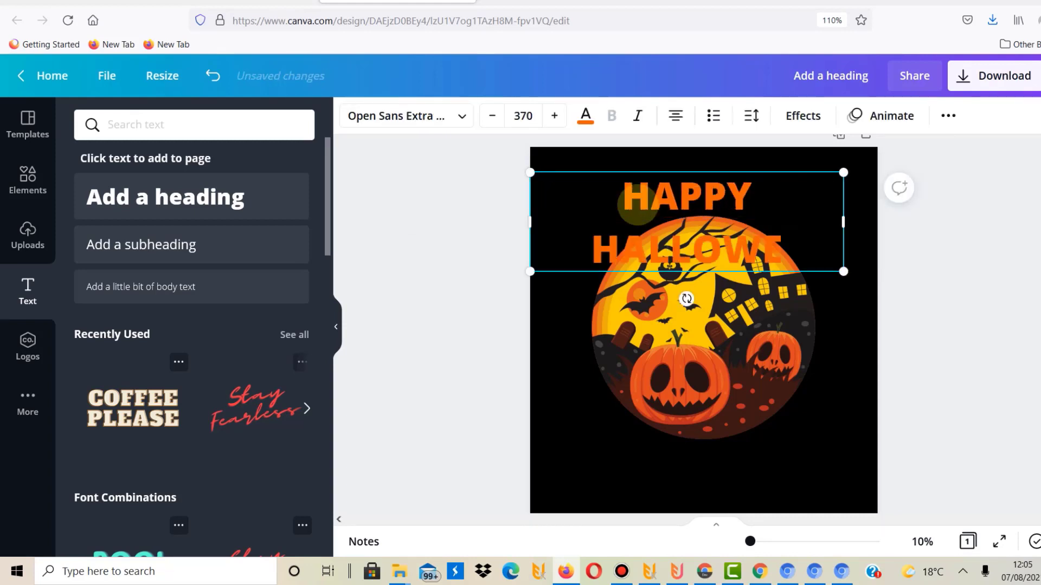
pyautogui.click(479, 220)
pyautogui.hotkey('ctrl', '0')
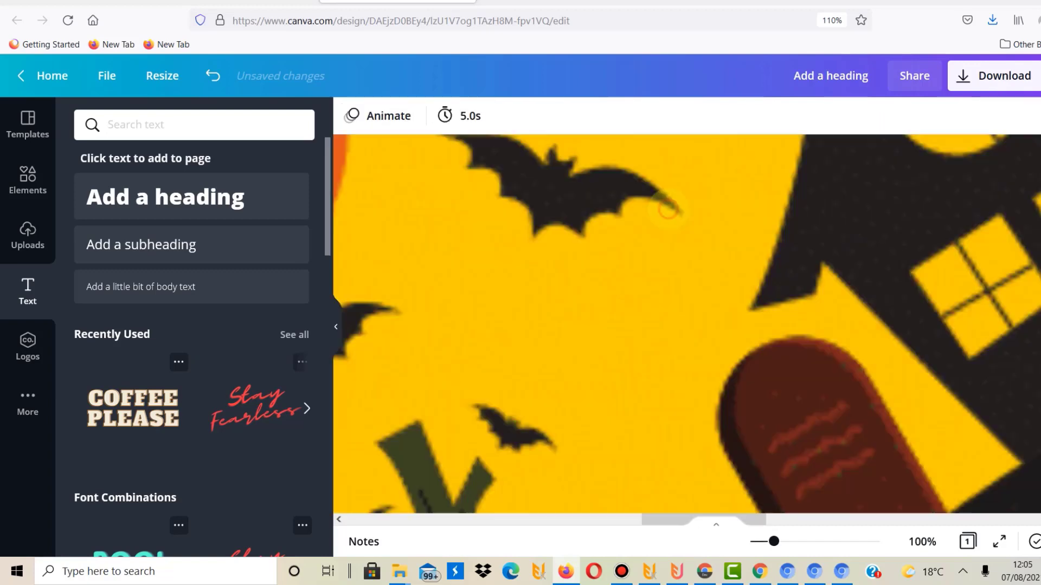
pyautogui.click(668, 211)
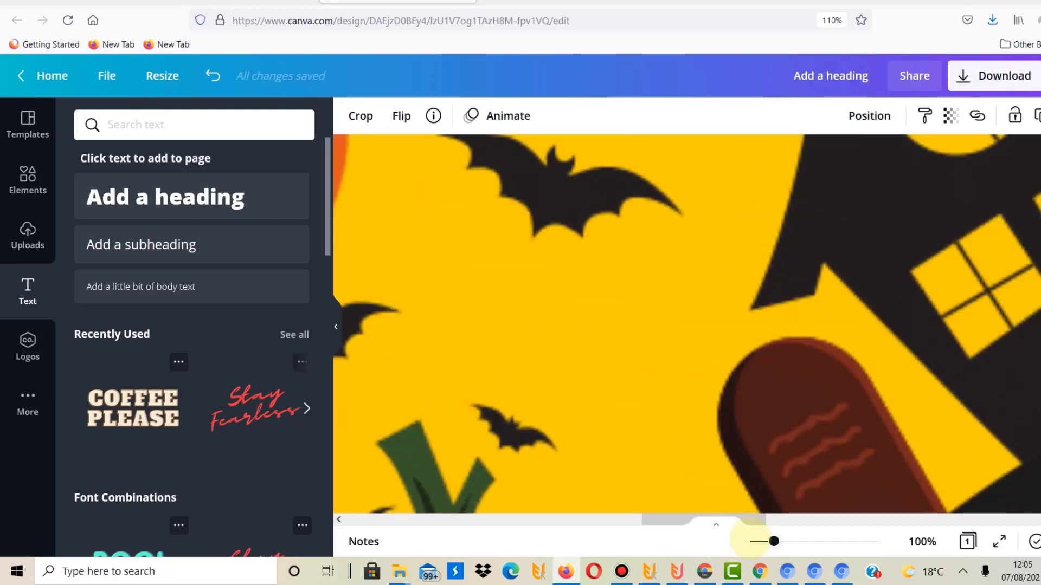
pyautogui.moveTo(774, 541); pyautogui.dragTo(749, 542)
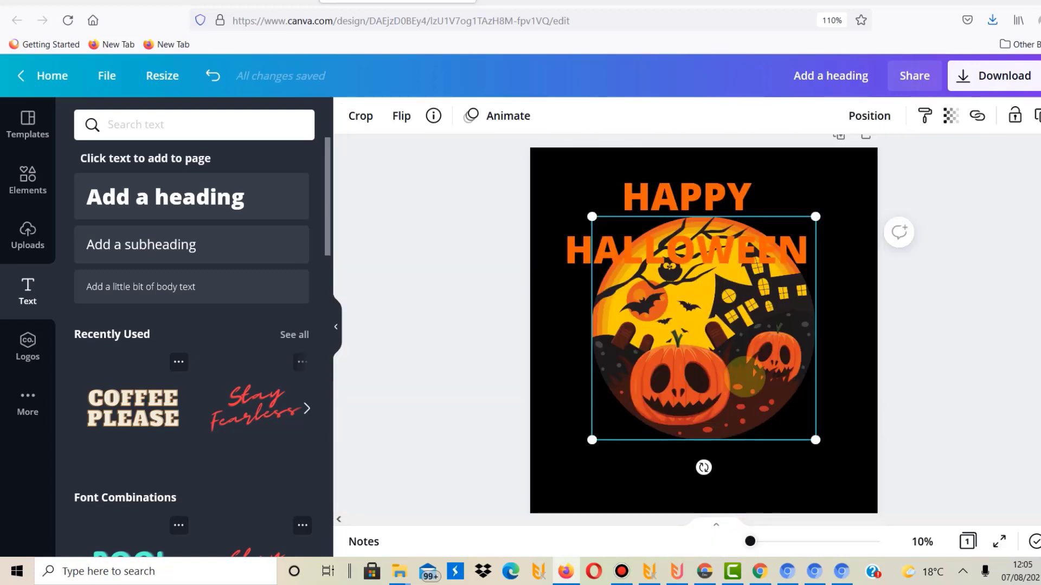
pyautogui.click(501, 315)
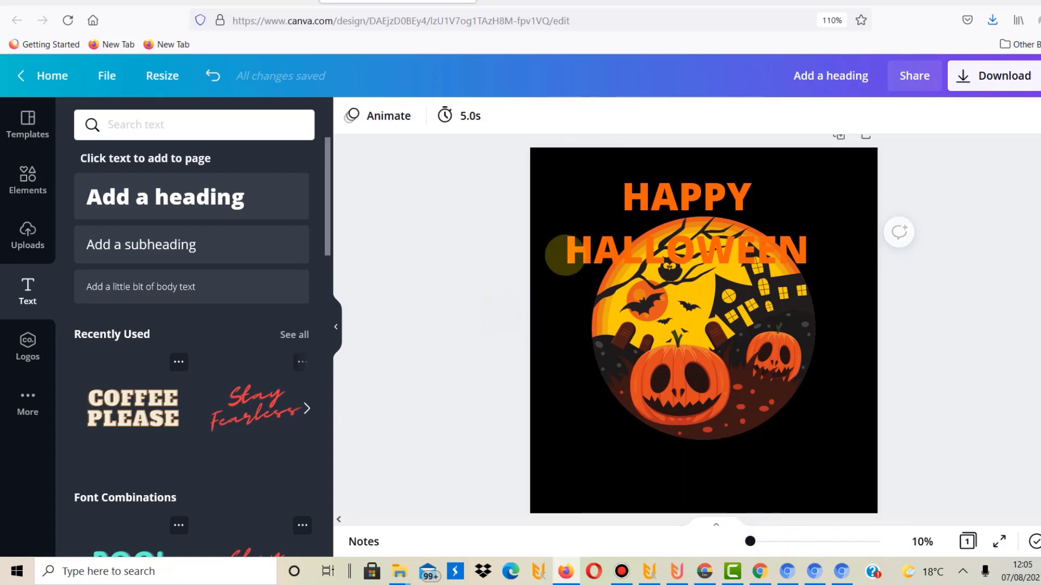
# Duplicate the heading, change the copy's text to "2021" and centre it just below the round graphic
pyautogui.click(635, 198)
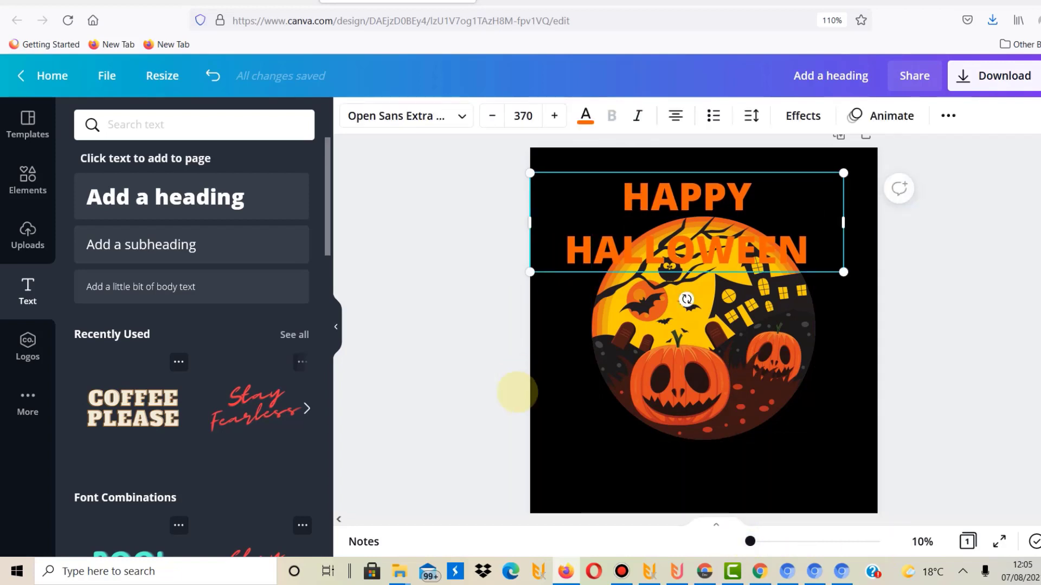
pyautogui.click(592, 489)
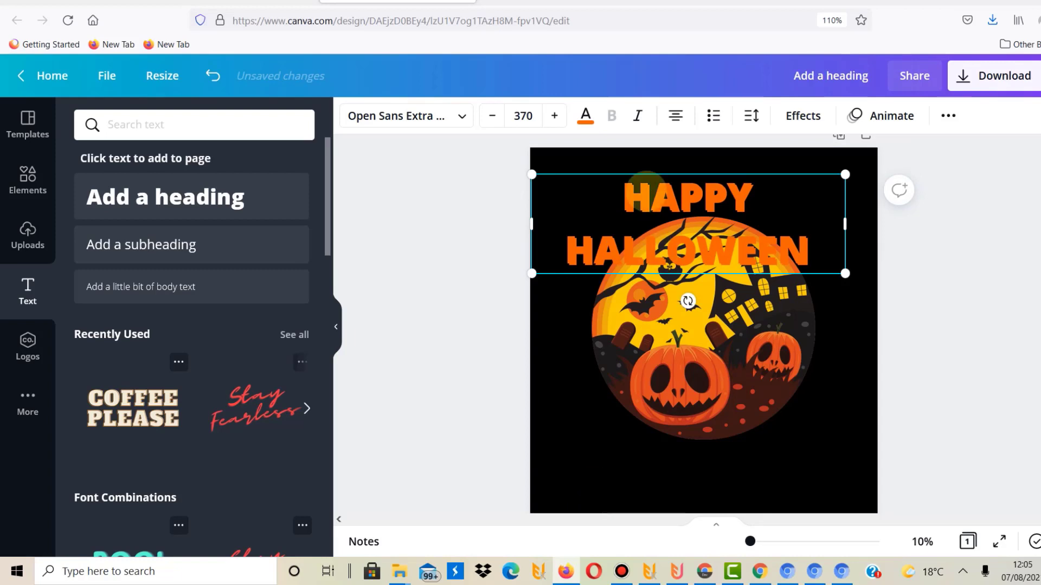
pyautogui.moveTo(655, 259); pyautogui.dragTo(667, 488)
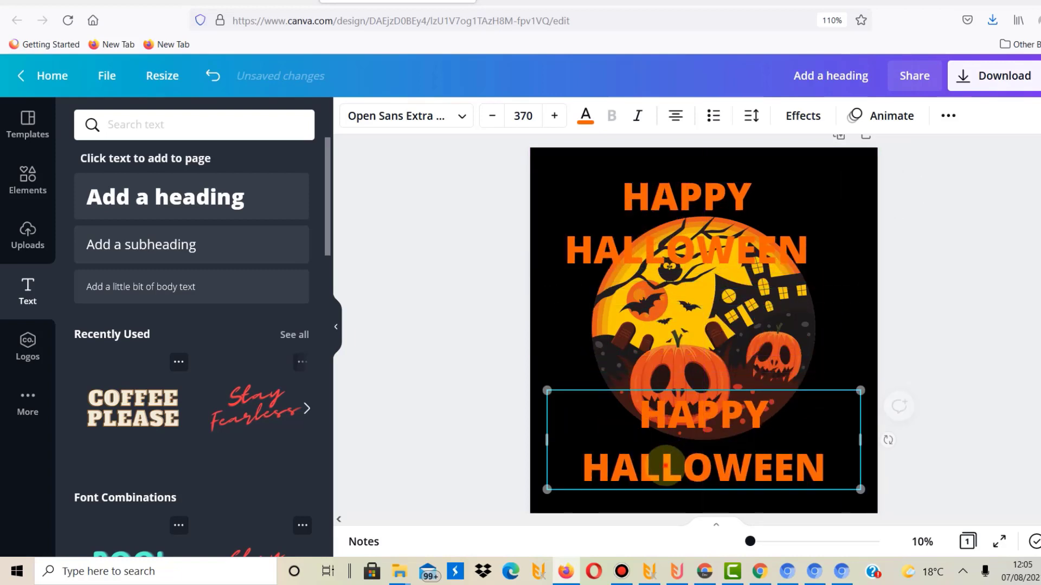
pyautogui.doubleClick(775, 455)
pyautogui.write('2021')
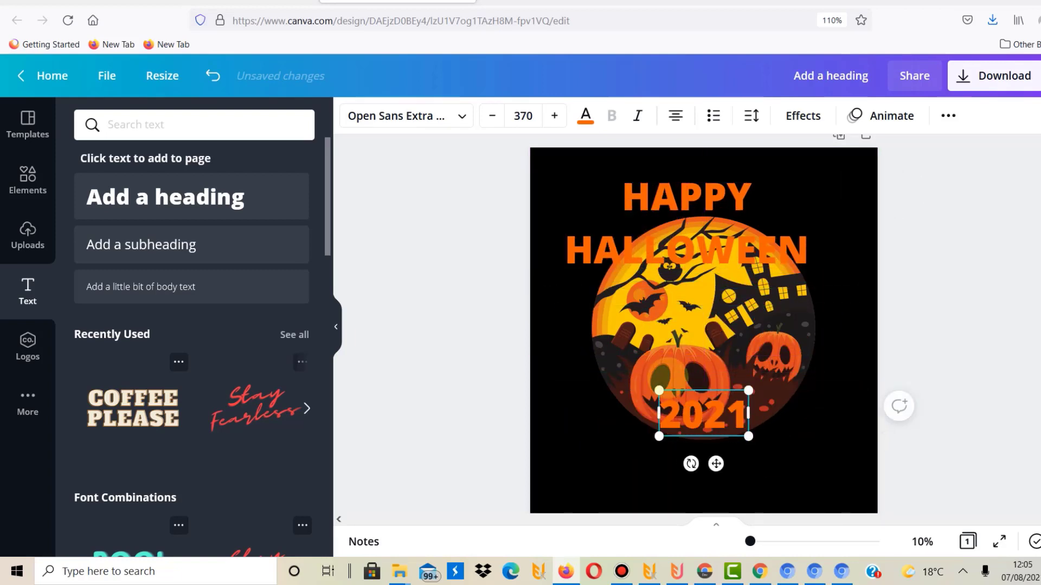
pyautogui.click(493, 376)
pyautogui.moveTo(677, 413); pyautogui.dragTo(678, 454)
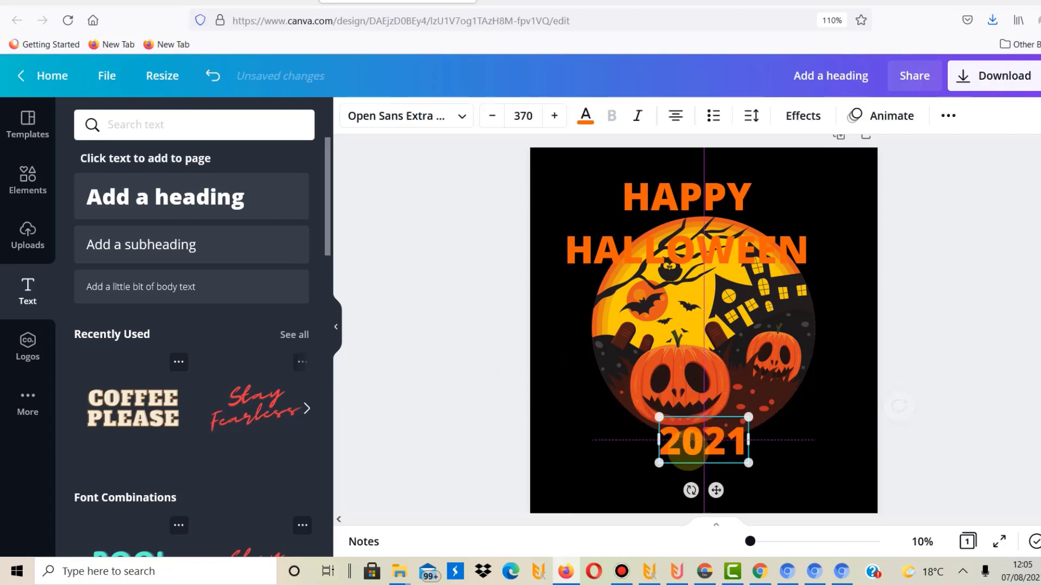
# Apply the Curve shape effect to the "HAPPY HALLOWEEN" heading with a curve value of 71
pyautogui.click(659, 214)
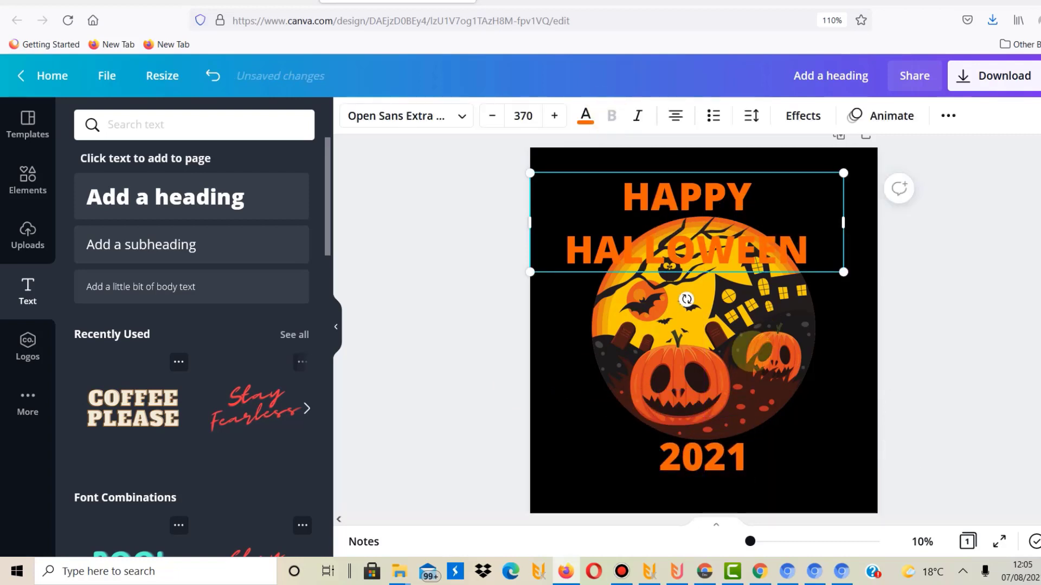
pyautogui.click(806, 116)
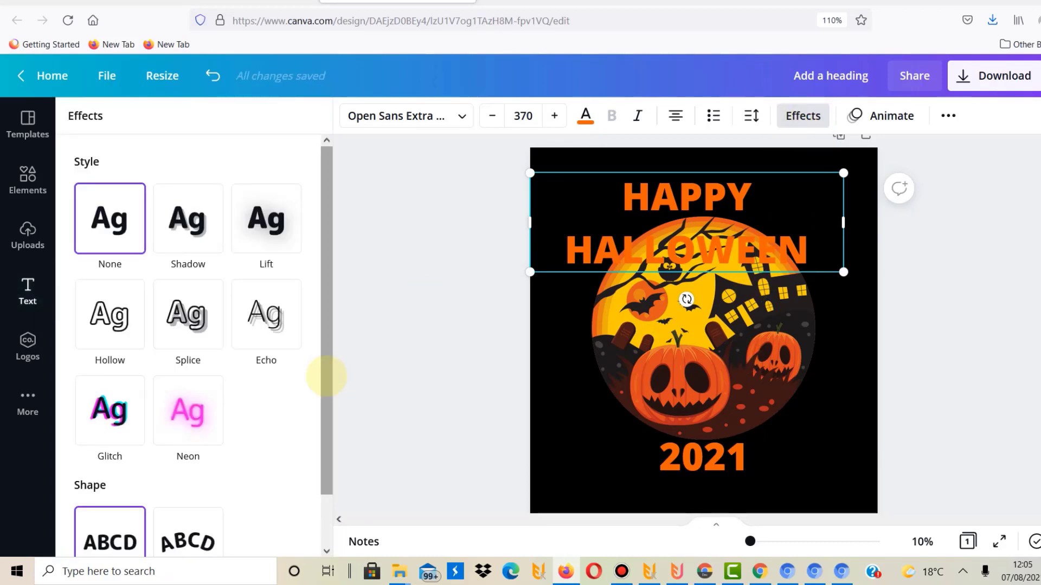
pyautogui.click(190, 529)
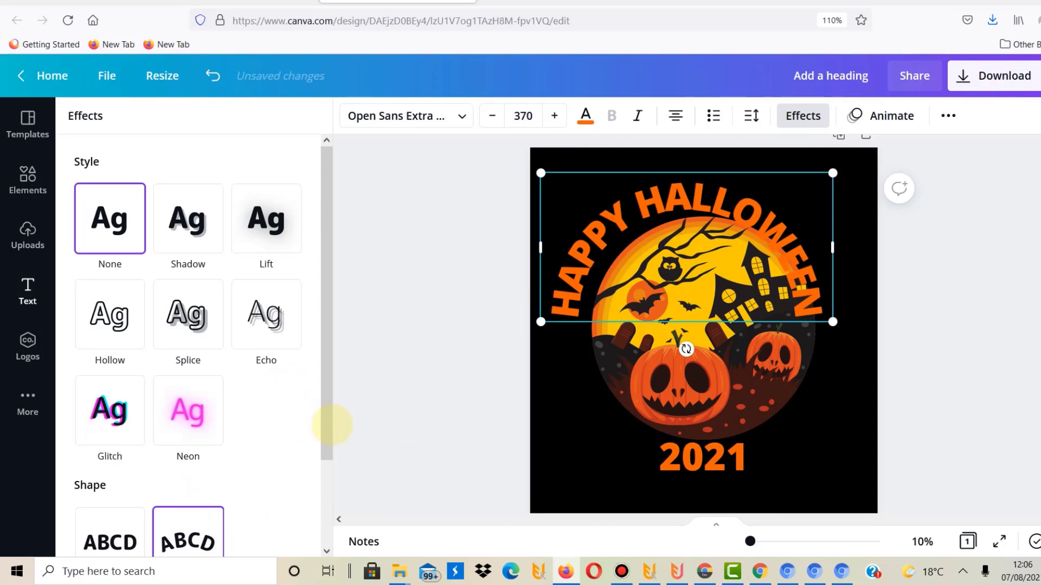
pyautogui.moveTo(328, 426); pyautogui.dragTo(316, 487)
pyautogui.scroll(-1, 316, 487)
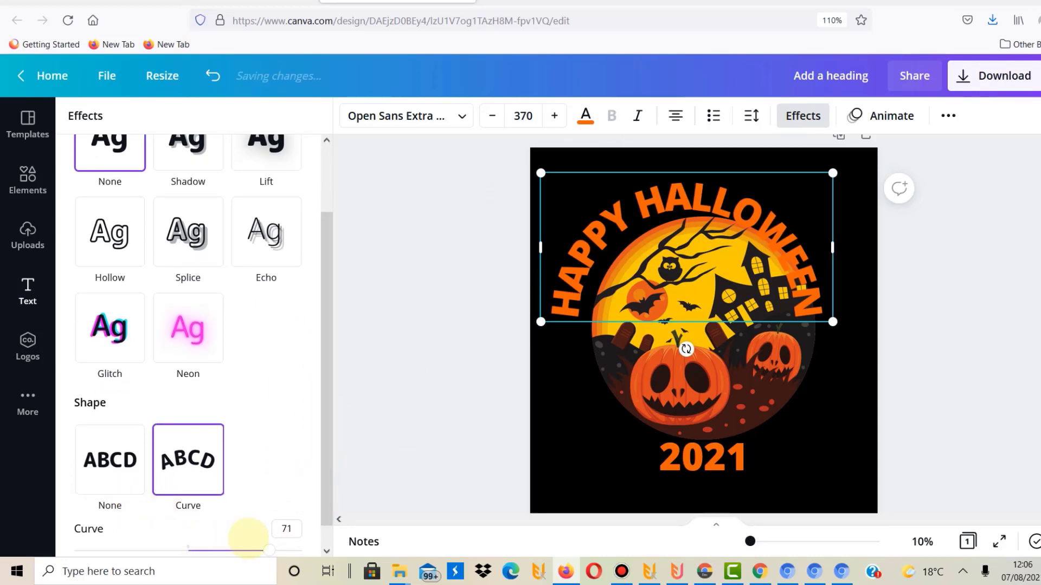
pyautogui.moveTo(269, 550); pyautogui.dragTo(269, 551)
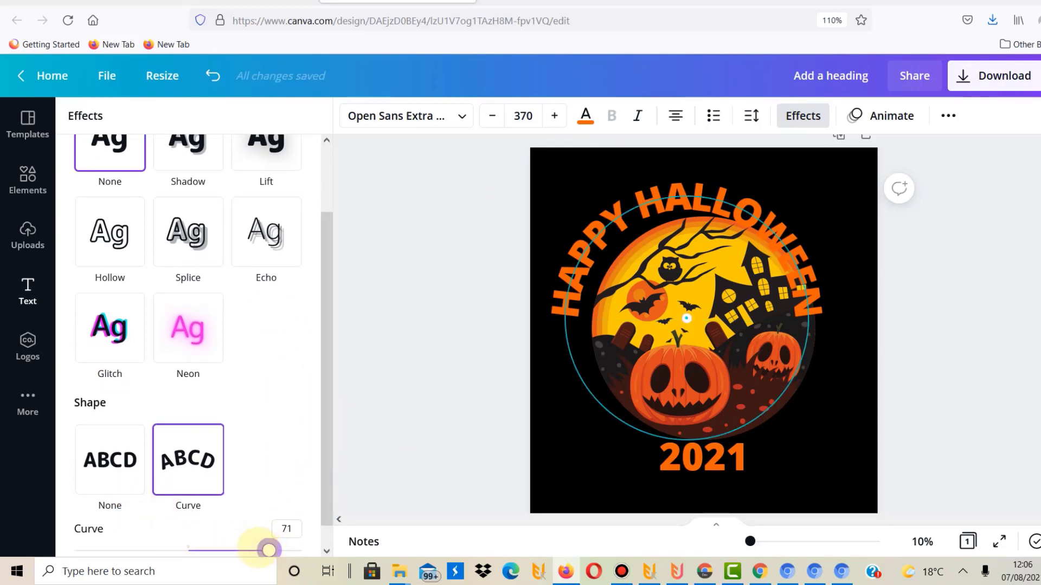
pyautogui.rightClick(269, 550)
# Move the curved heading so that it arches centrally around the top of the round graphic
pyautogui.click(605, 214)
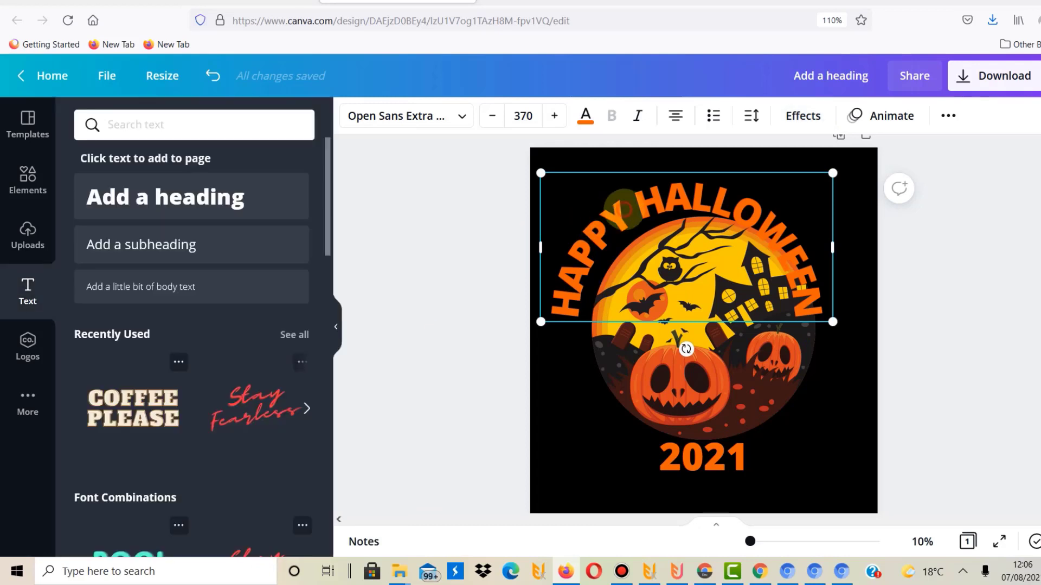
pyautogui.moveTo(625, 209); pyautogui.dragTo(637, 206)
pyautogui.moveTo(636, 215); pyautogui.dragTo(653, 210)
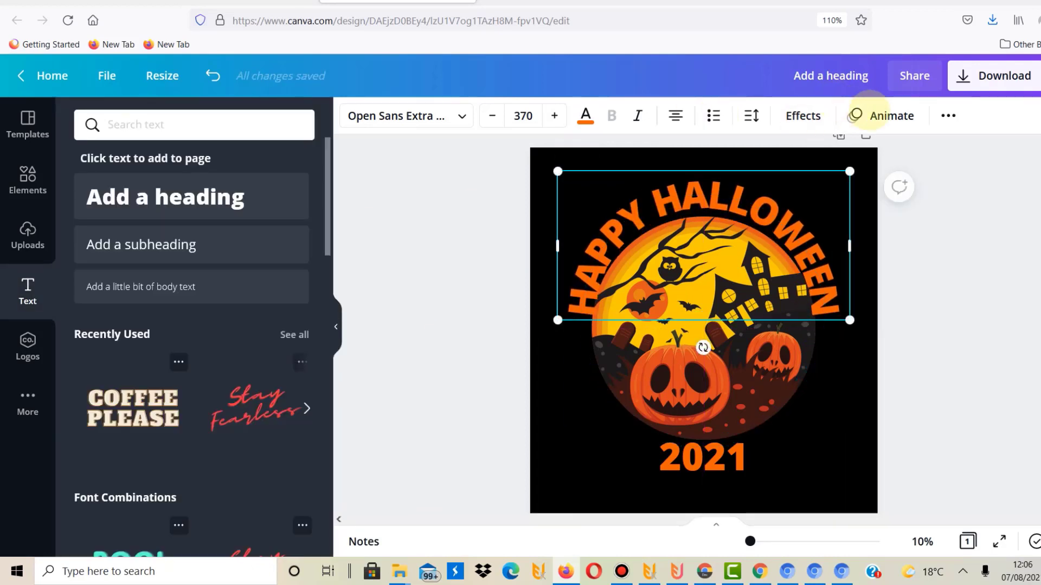
# Reduce the heading's curve slightly so that its arc opens wider around the graphic
pyautogui.click(817, 119)
pyautogui.scroll(-2, 328, 482)
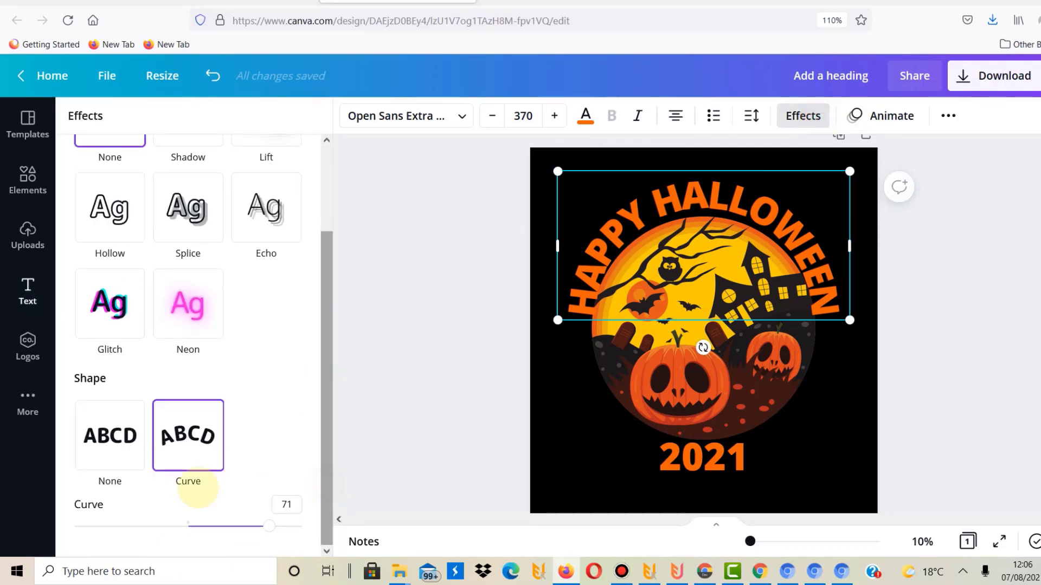
pyautogui.moveTo(269, 525)
pyautogui.mouseDown()
pyautogui.moveTo(254, 526)
pyautogui.moveTo(265, 526)
pyautogui.mouseUp()
pyautogui.click(411, 282)
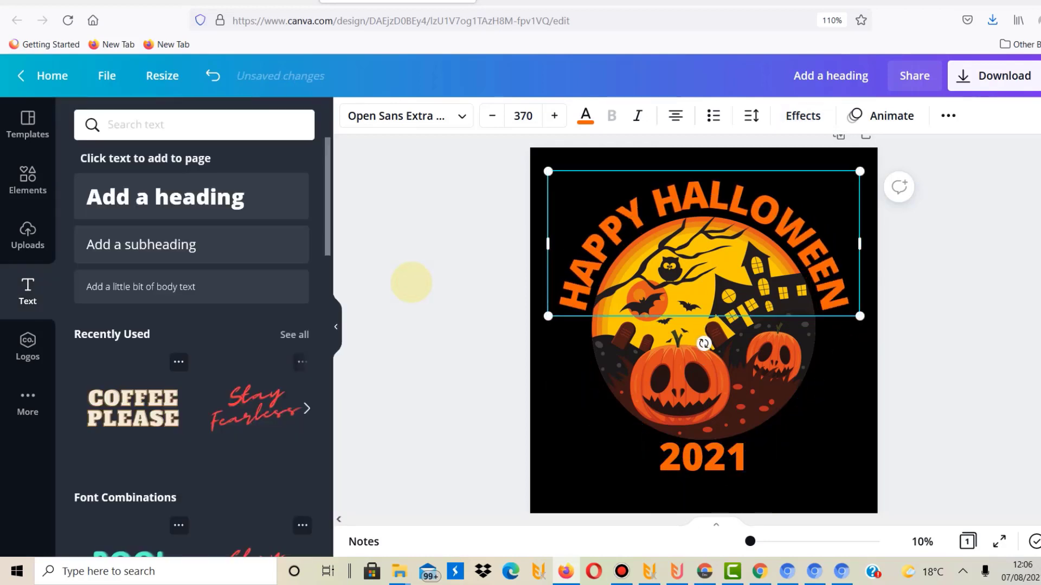
# Search the fonts for "halloween" and "gliker", and set the curved heading in Gliker
pyautogui.click(427, 125)
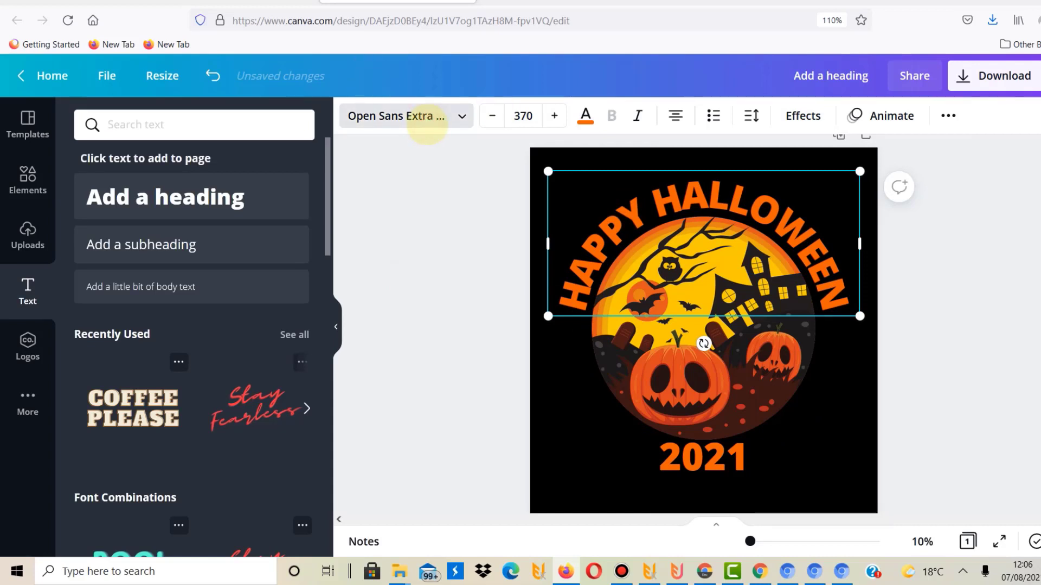
pyautogui.write('halloween')
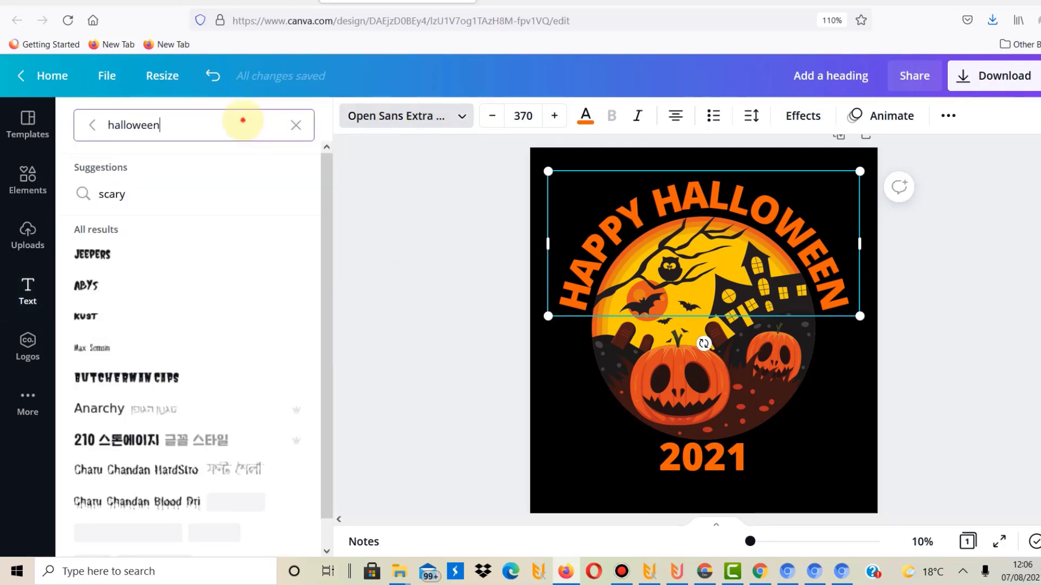
pyautogui.doubleClick(242, 120)
pyautogui.write('gliker')
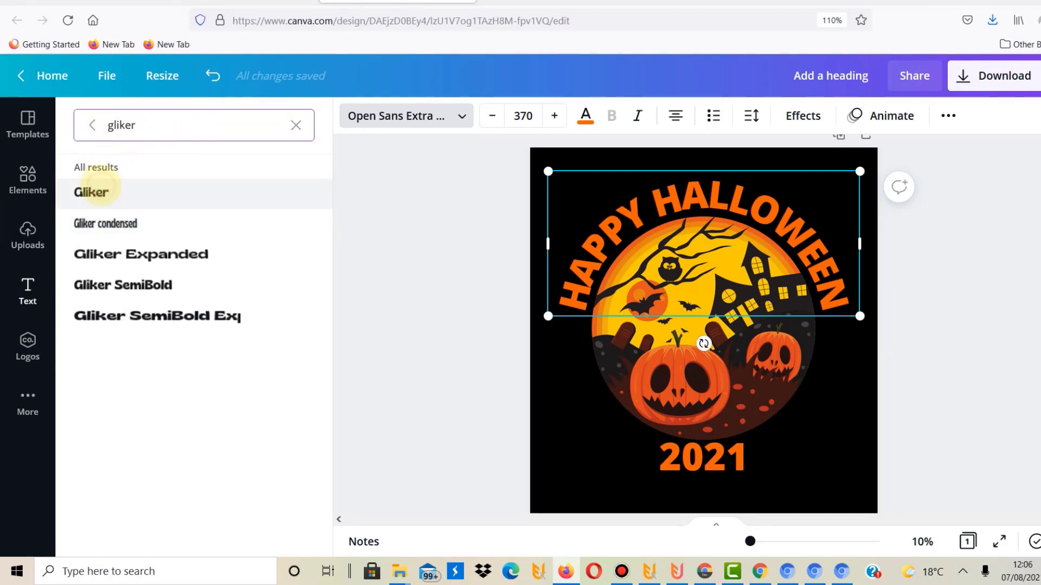
pyautogui.click(100, 191)
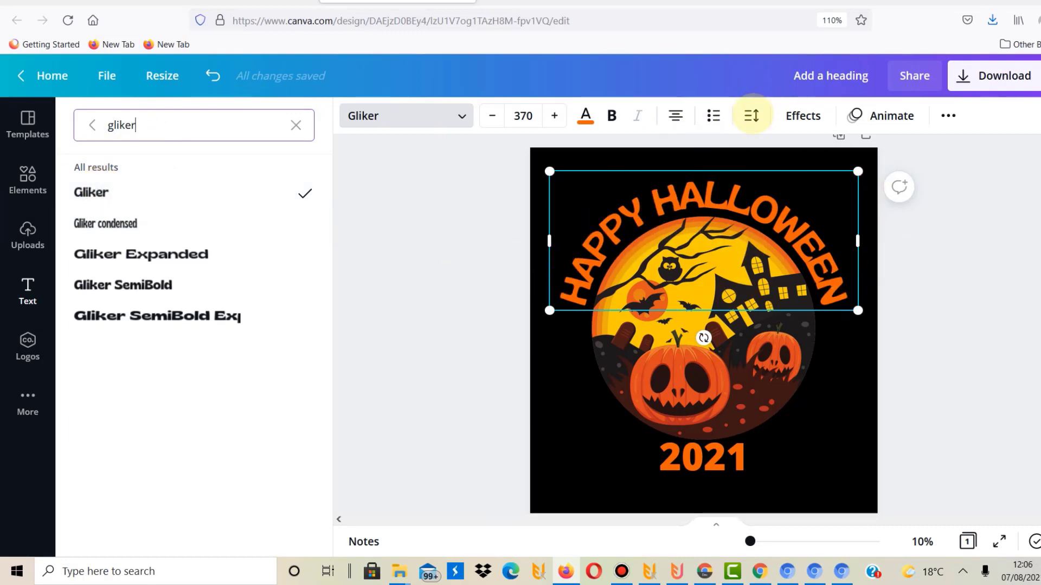
# Set the curved heading's letter spacing to 69, try Gliker condensed and change its font to Gliker SemiBold
pyautogui.click(750, 115)
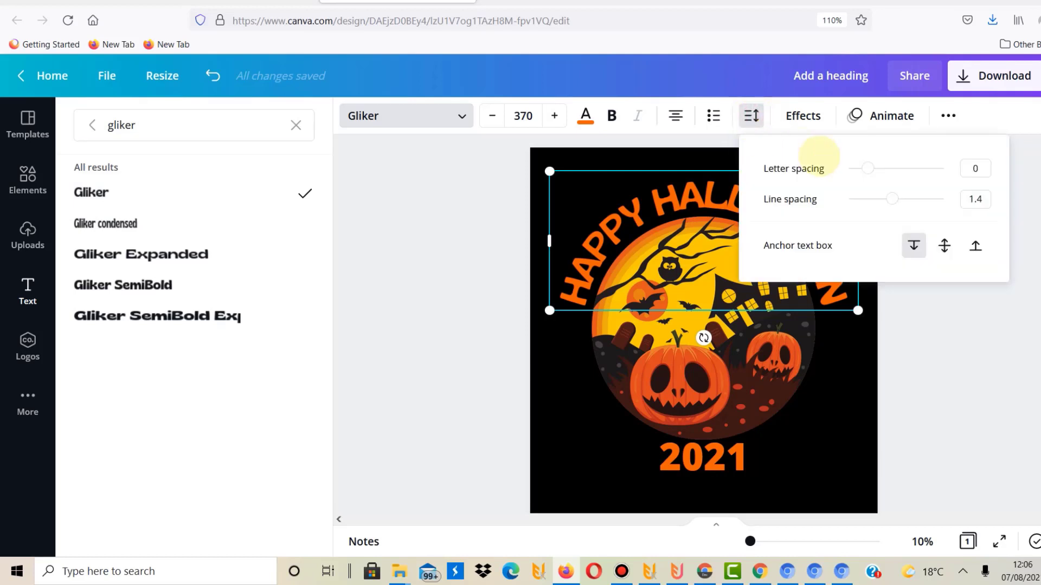
pyautogui.moveTo(866, 168)
pyautogui.mouseDown()
pyautogui.moveTo(887, 168)
pyautogui.moveTo(874, 168)
pyautogui.mouseUp()
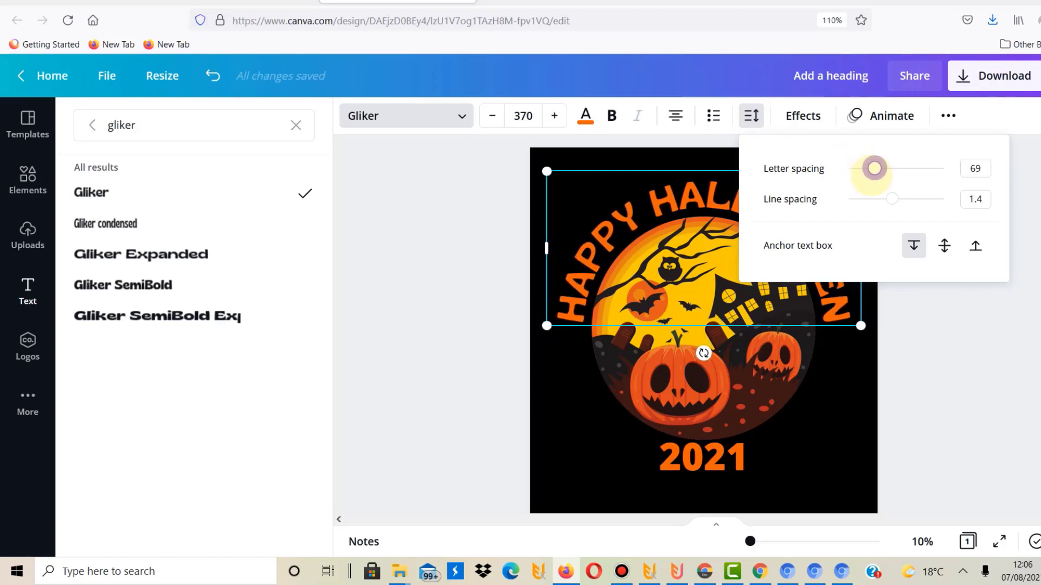
pyautogui.click(451, 282)
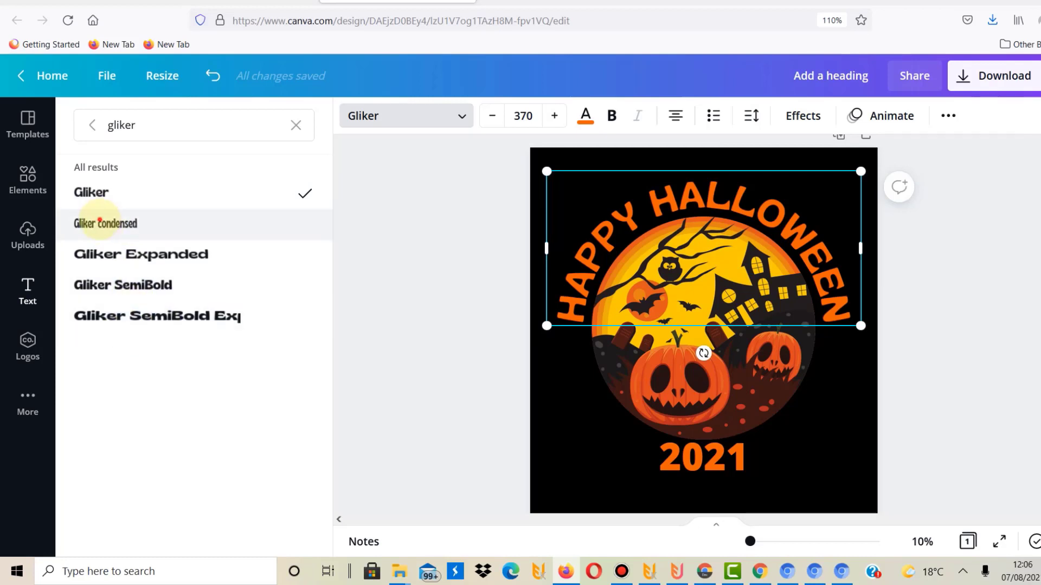
pyautogui.click(103, 223)
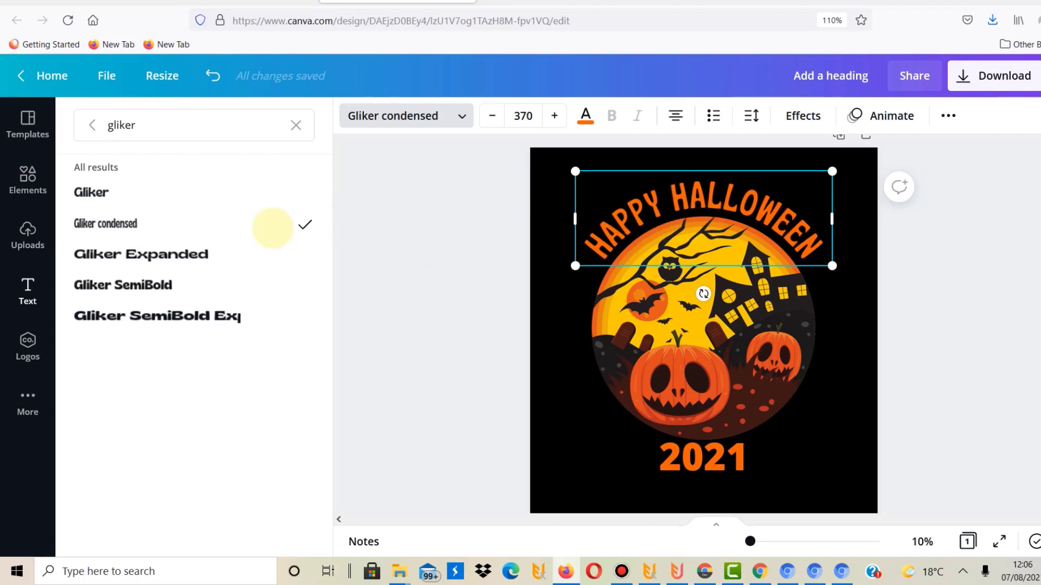
pyautogui.click(124, 285)
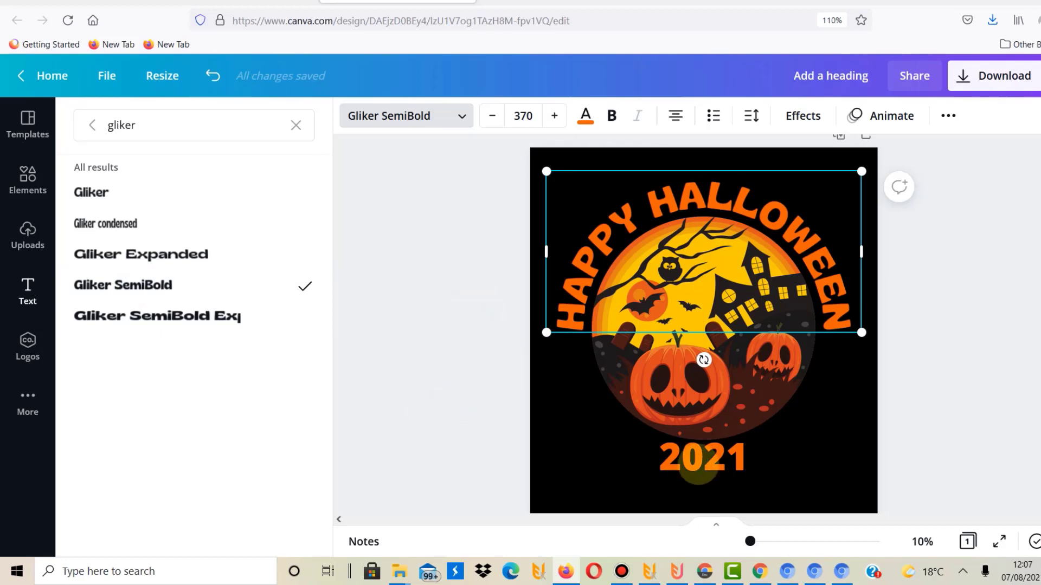
# Set the "2021" text in the expanded Gliker SemiBold font and enlarge it to a size of about 546
pyautogui.click(699, 465)
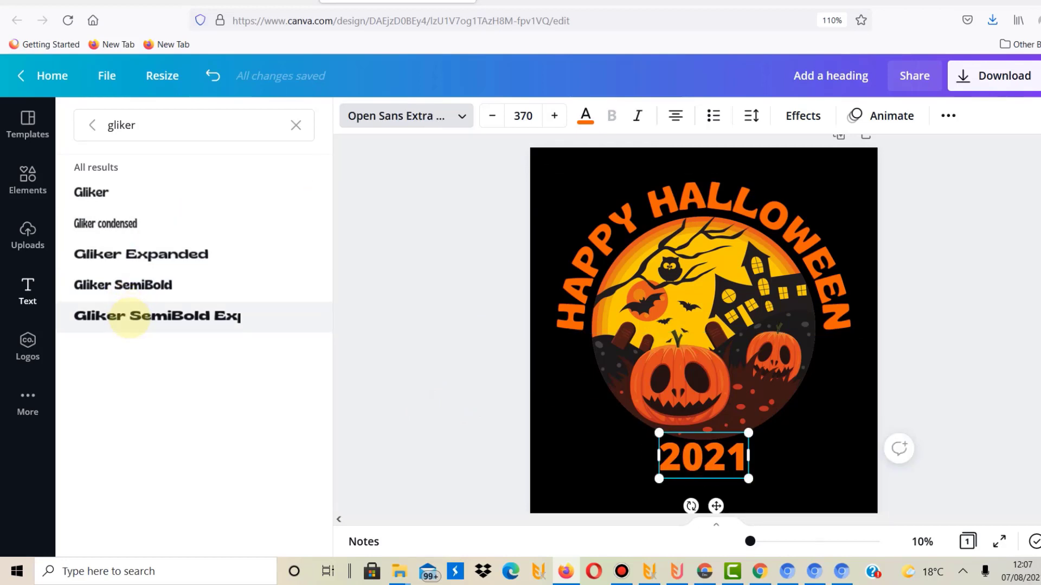
pyautogui.click(129, 317)
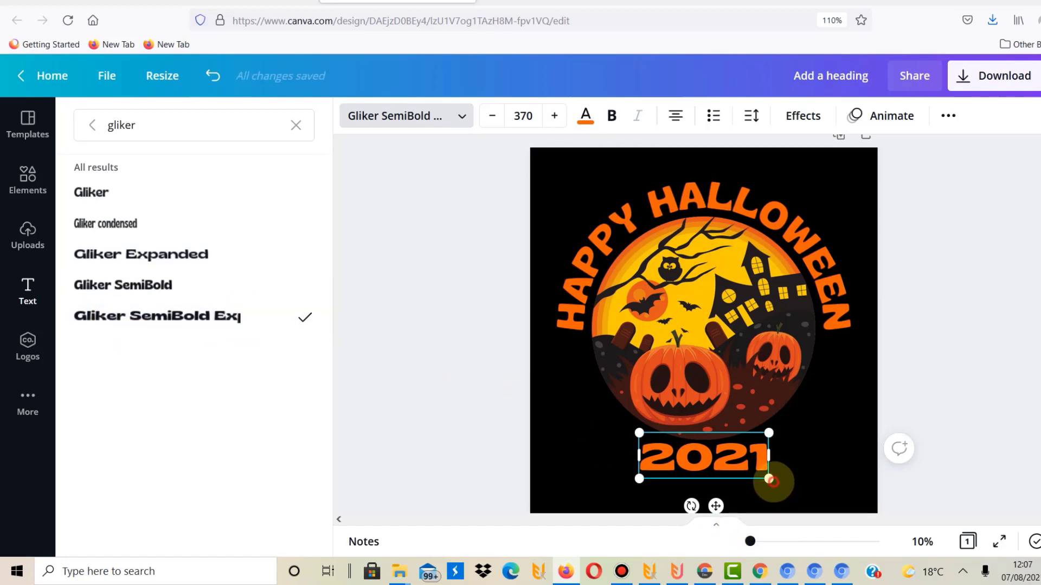
pyautogui.moveTo(802, 496); pyautogui.dragTo(862, 514)
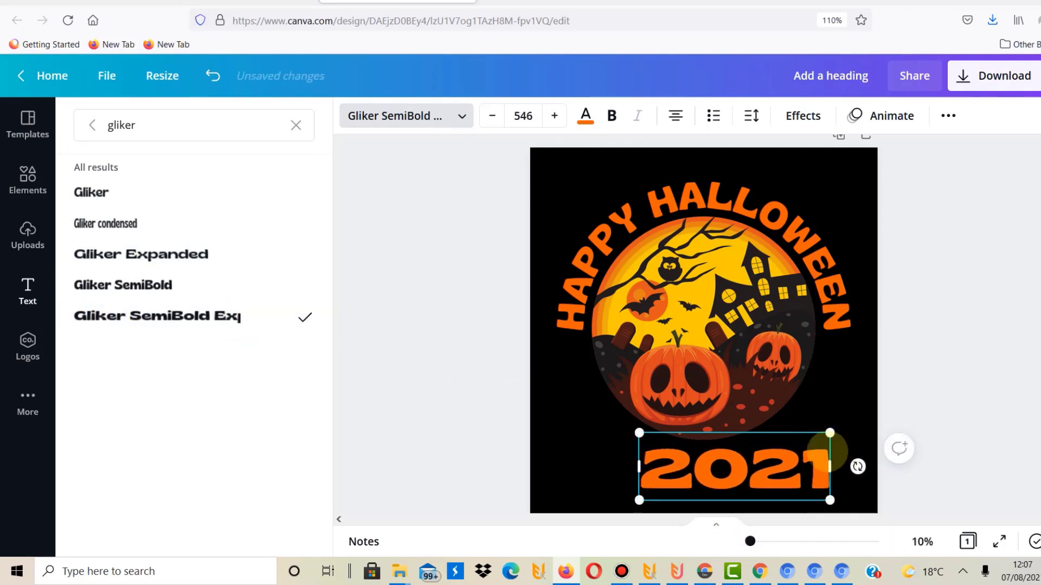
# Center the "2021" text beneath the round graphic and move the heading, graphic and "2021" together lower on the page
pyautogui.moveTo(794, 464); pyautogui.dragTo(762, 444)
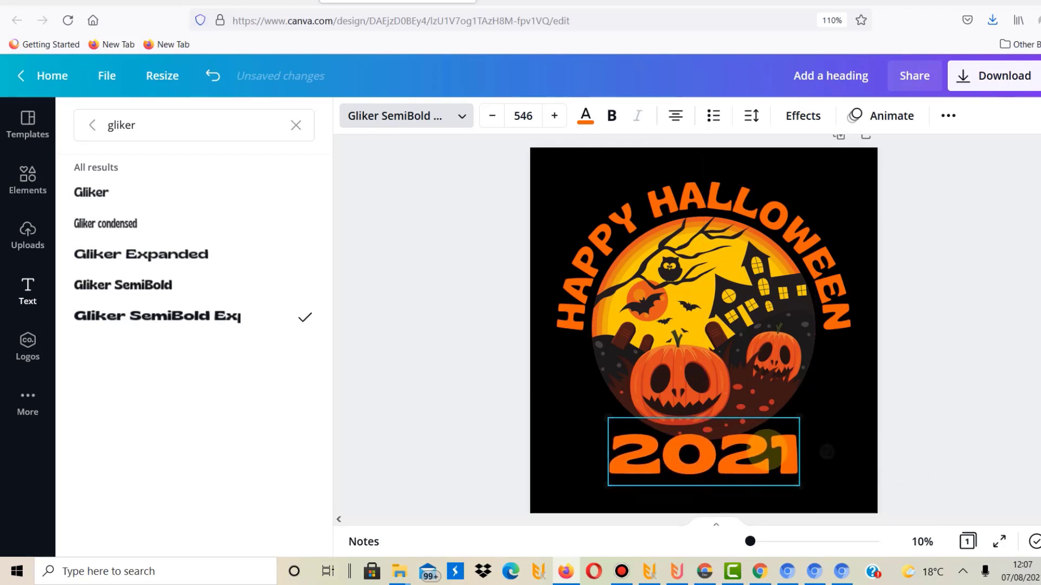
pyautogui.click(28, 291)
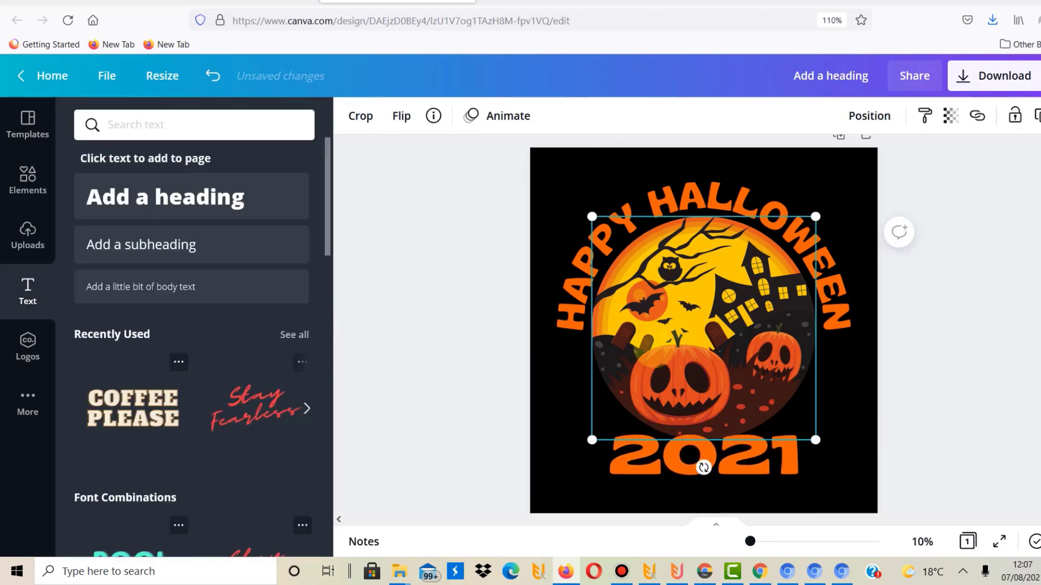
pyautogui.moveTo(522, 199); pyautogui.dragTo(845, 461)
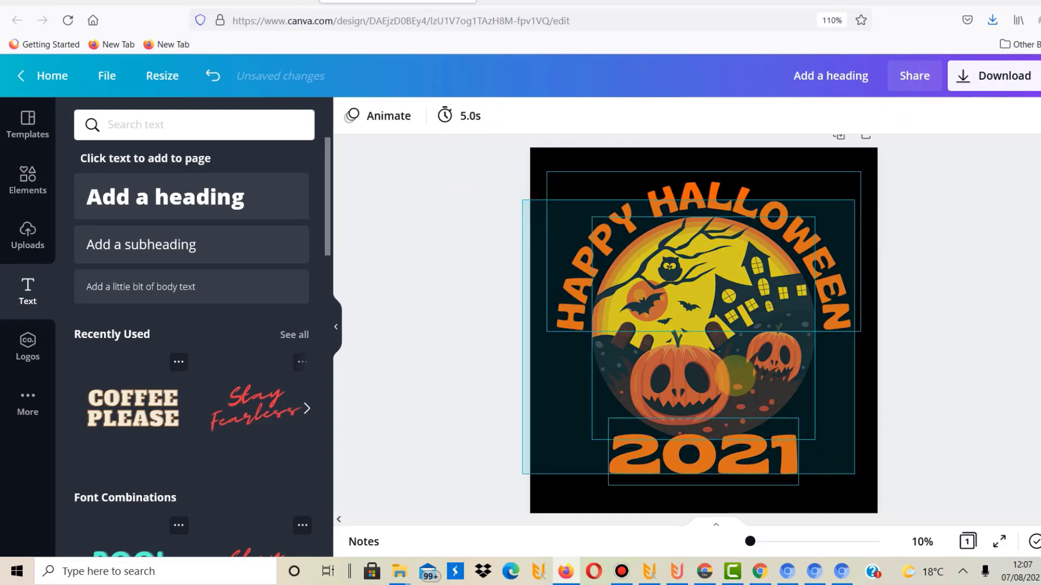
pyautogui.moveTo(735, 383); pyautogui.dragTo(736, 406)
pyautogui.scroll(-2, 961, 323)
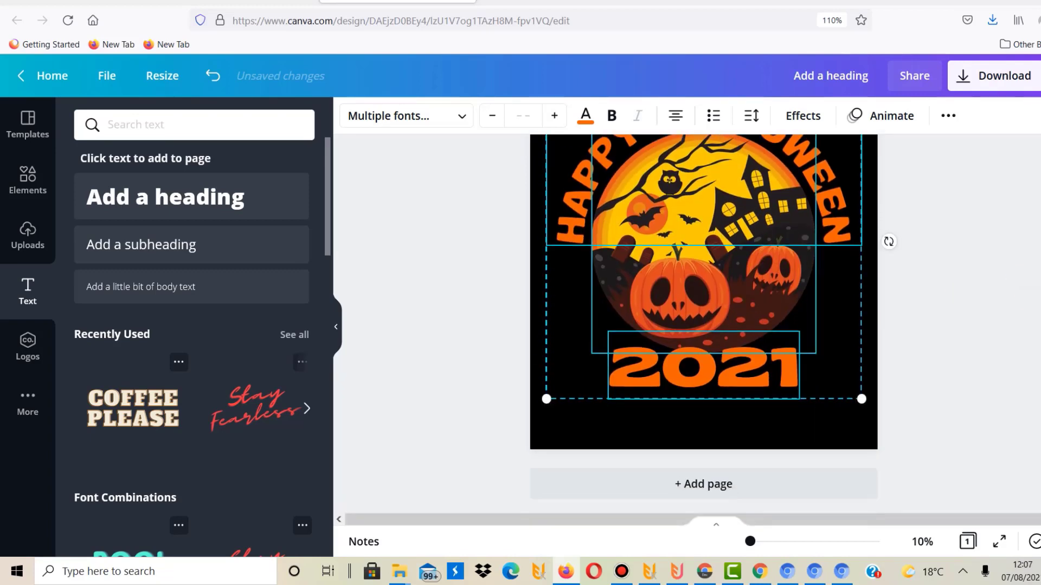
pyautogui.scroll(2, 962, 323)
pyautogui.click(894, 329)
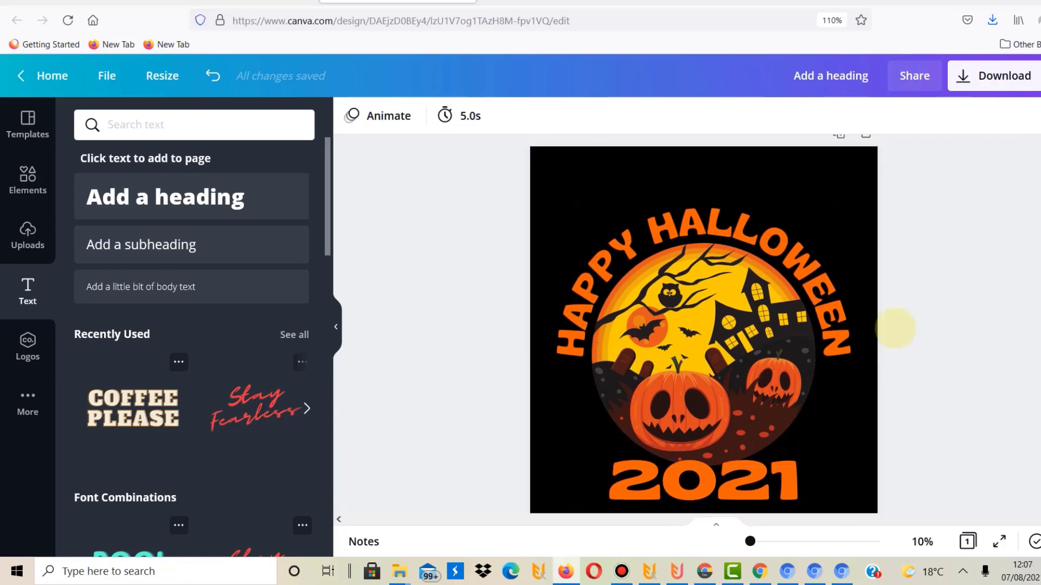
# Move the heading, graphic and "2021" together slightly upward, keeping them centered horizontally on the page
pyautogui.moveTo(487, 218); pyautogui.dragTo(897, 510)
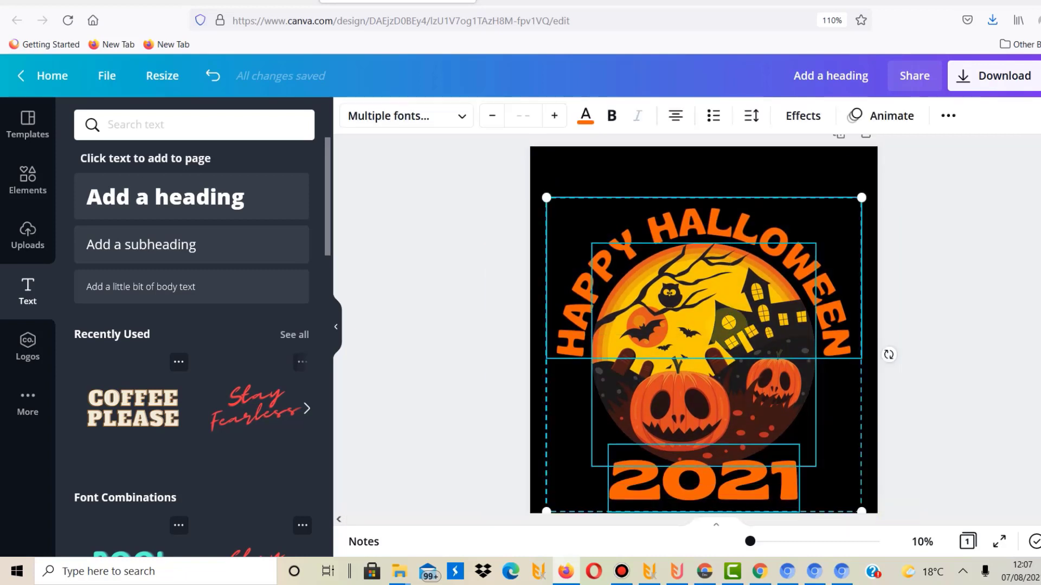
pyautogui.moveTo(688, 337); pyautogui.dragTo(688, 321)
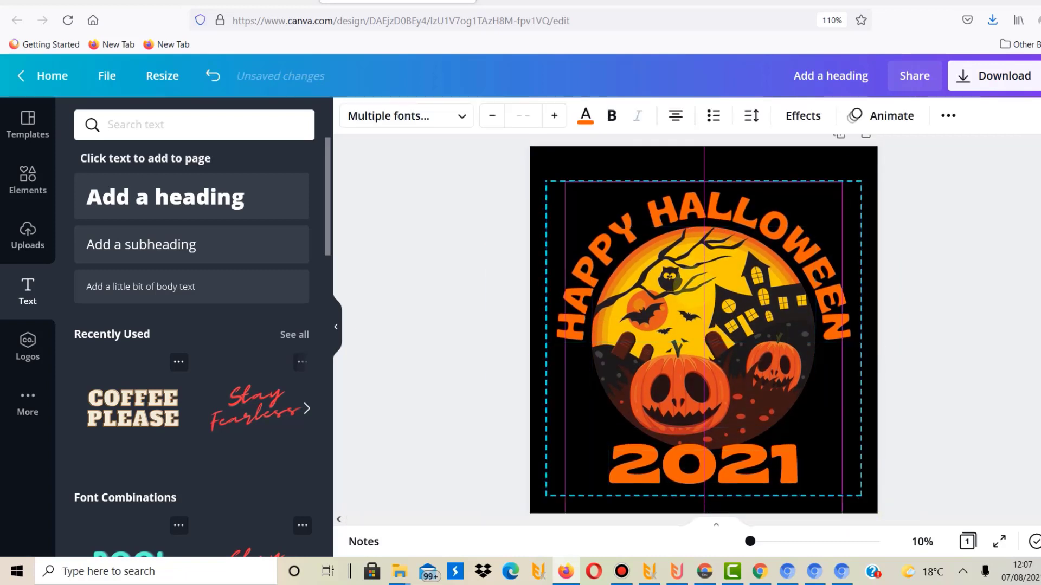
pyautogui.click(1011, 305)
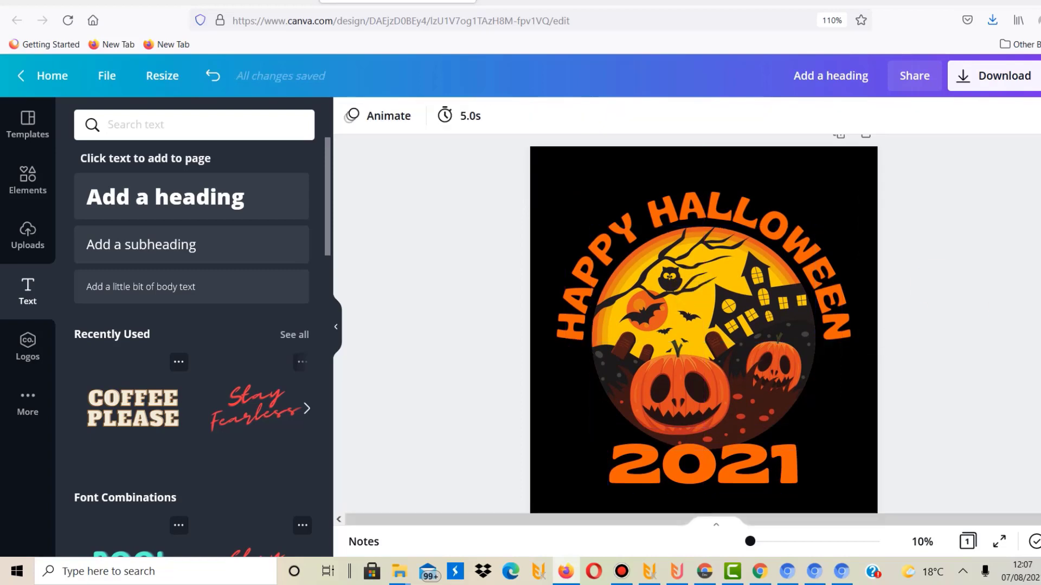
# Lower the "2021" text slightly to leave a small gap beneath the round graphic
pyautogui.scroll(-3, 703, 325)
pyautogui.scroll(3, 703, 325)
pyautogui.scroll(-1, 703, 325)
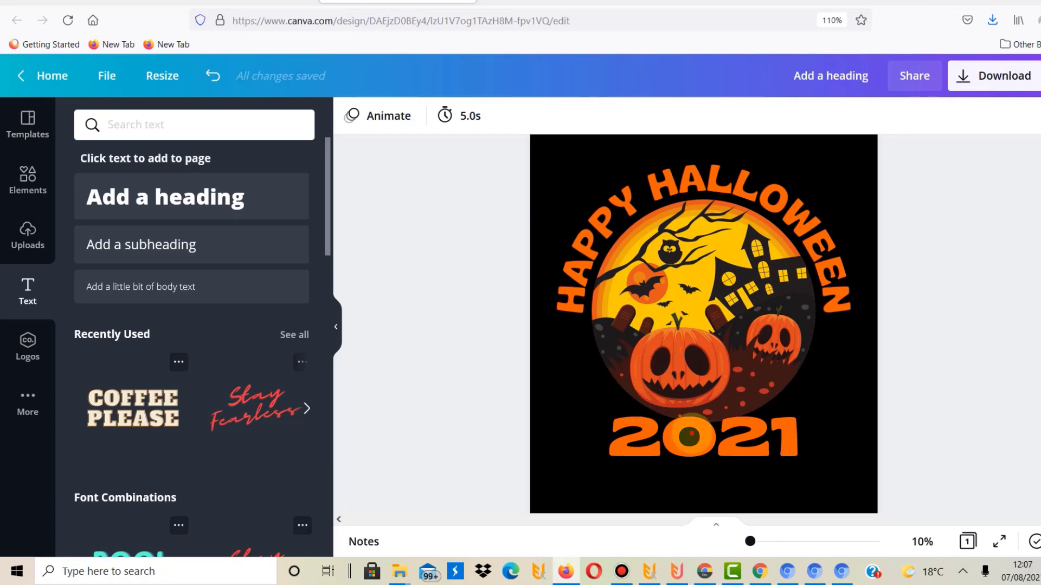
pyautogui.moveTo(689, 436); pyautogui.dragTo(689, 444)
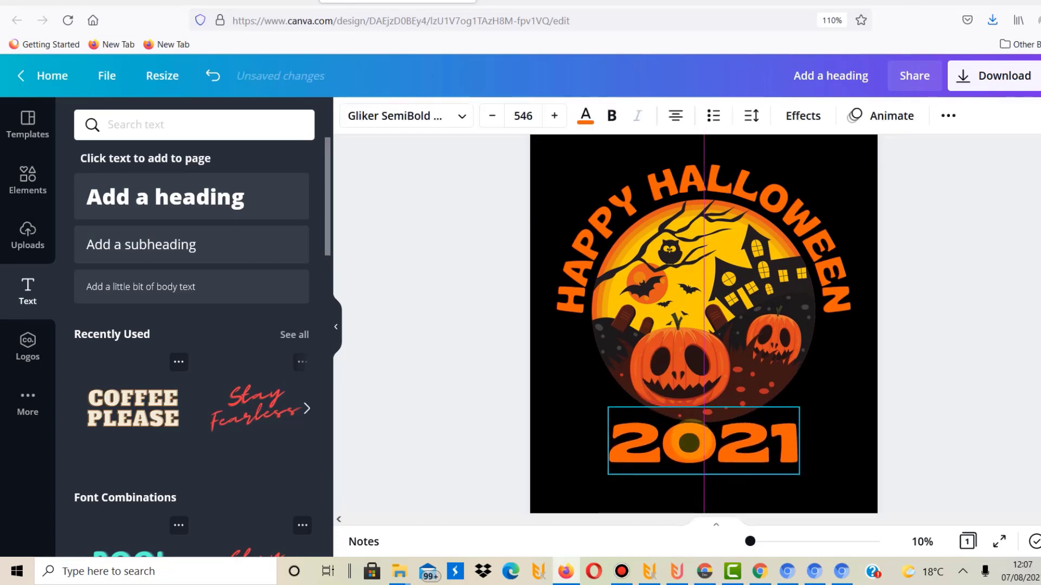
pyautogui.click(402, 262)
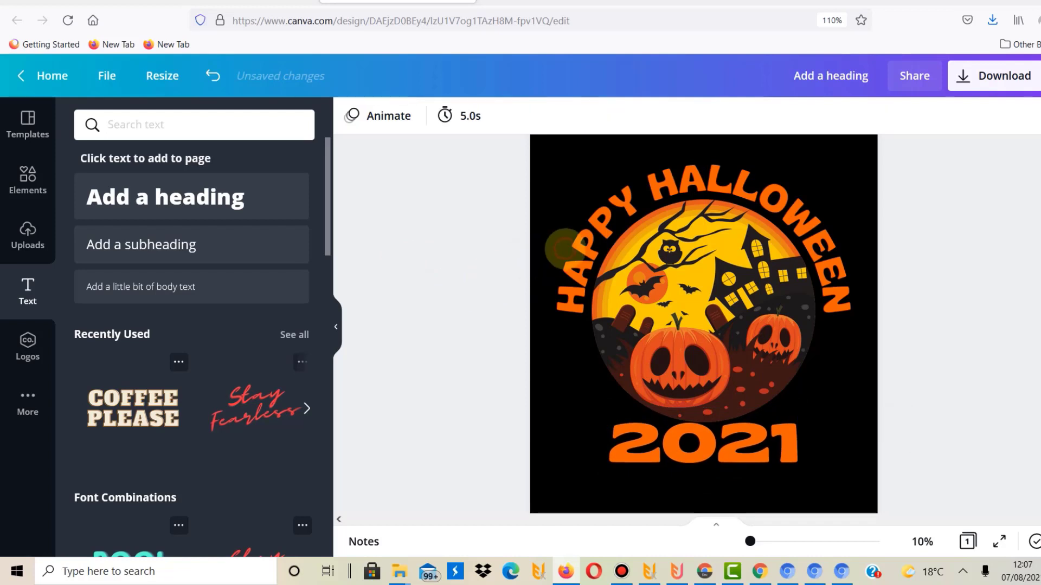
# Search the fonts for "halloween" and set the curved heading in Jeepers
pyautogui.click(564, 247)
pyautogui.click(394, 115)
pyautogui.write('gliker')
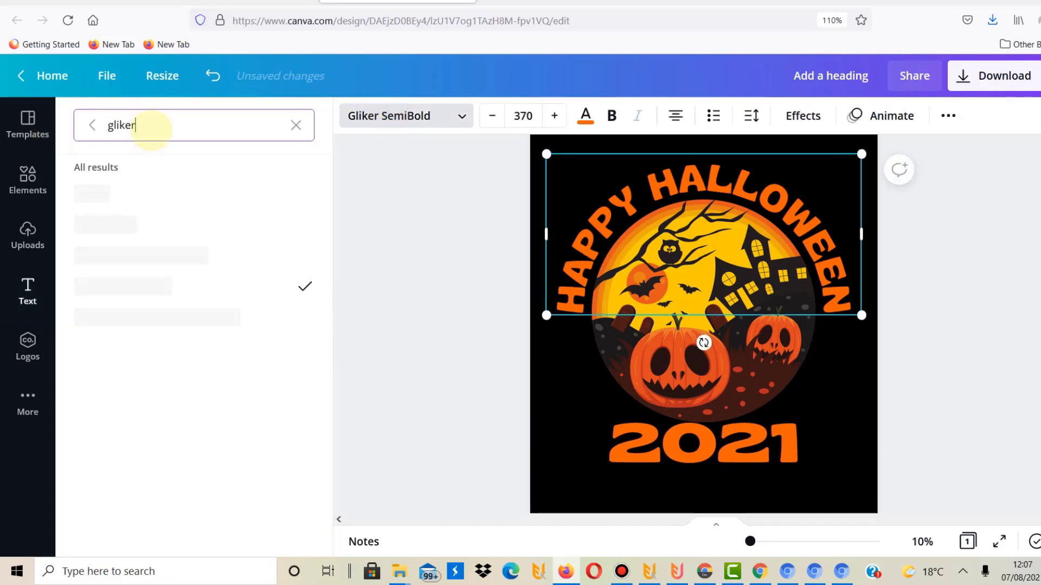
pyautogui.write('ha')
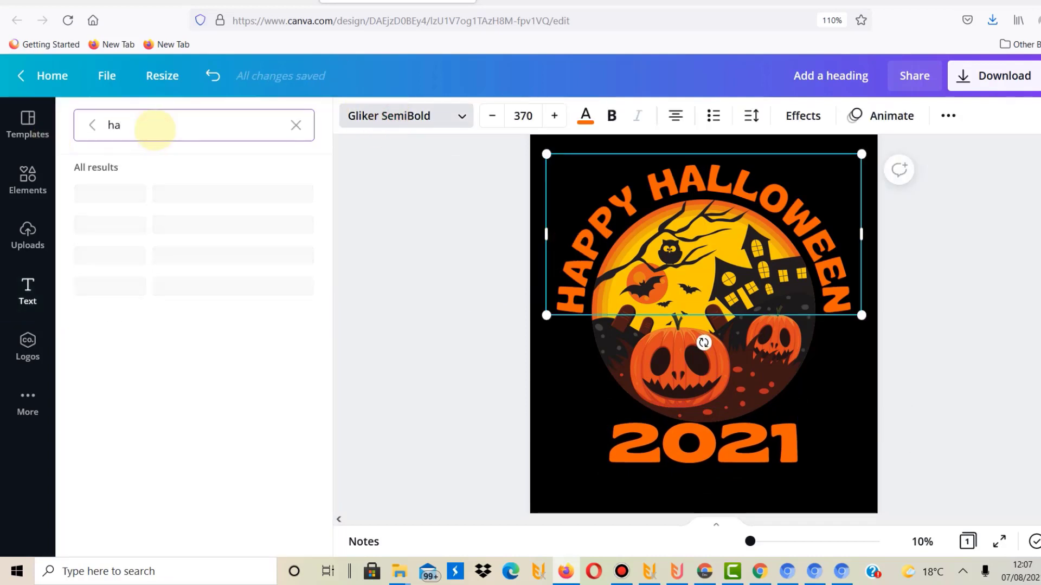
pyautogui.write('lloween')
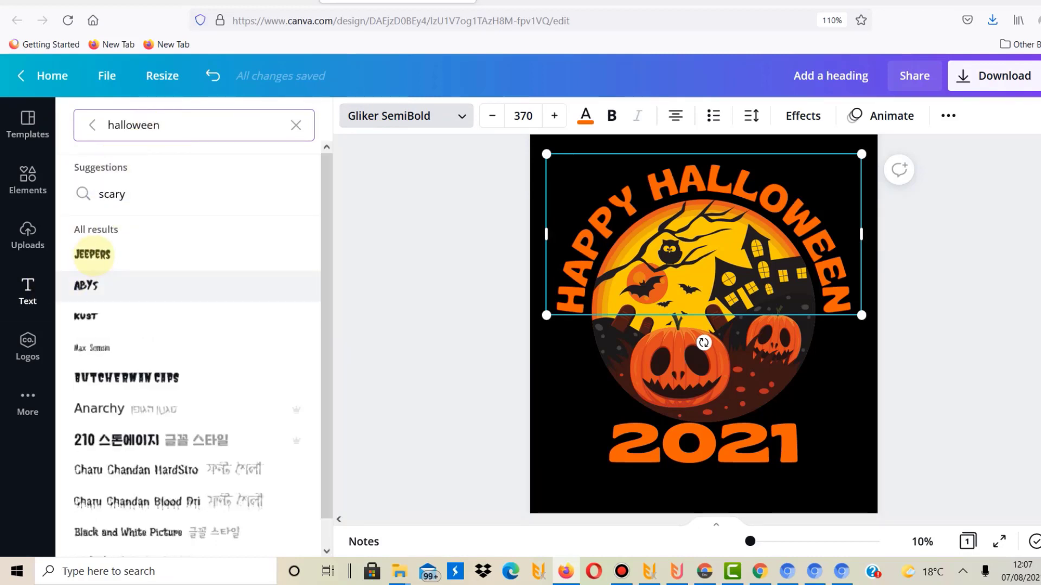
pyautogui.click(92, 255)
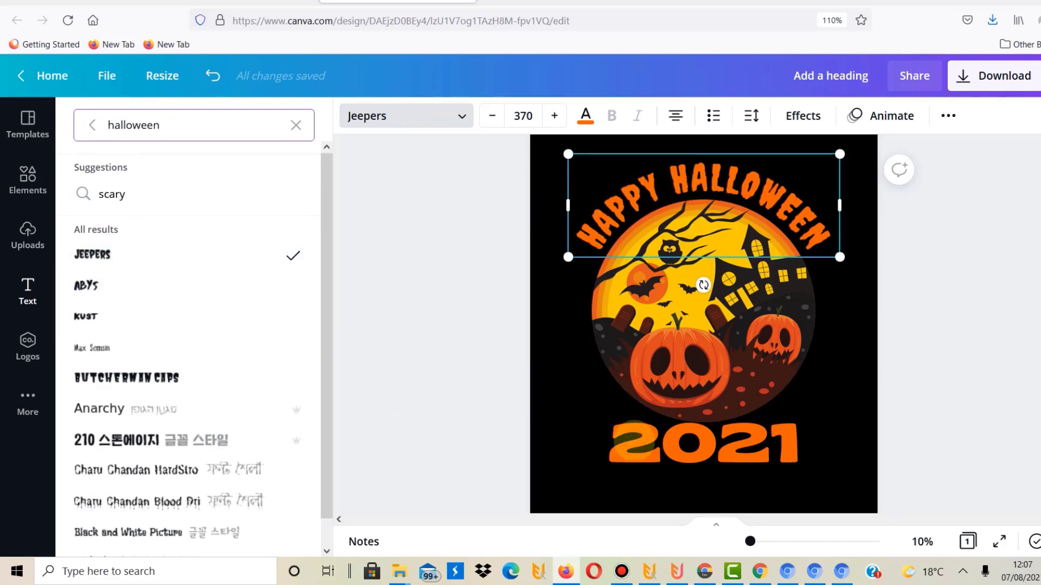
# Set the "2021" text in Jeepers and enlarge it to a size of about 636
pyautogui.click(634, 441)
pyautogui.click(93, 254)
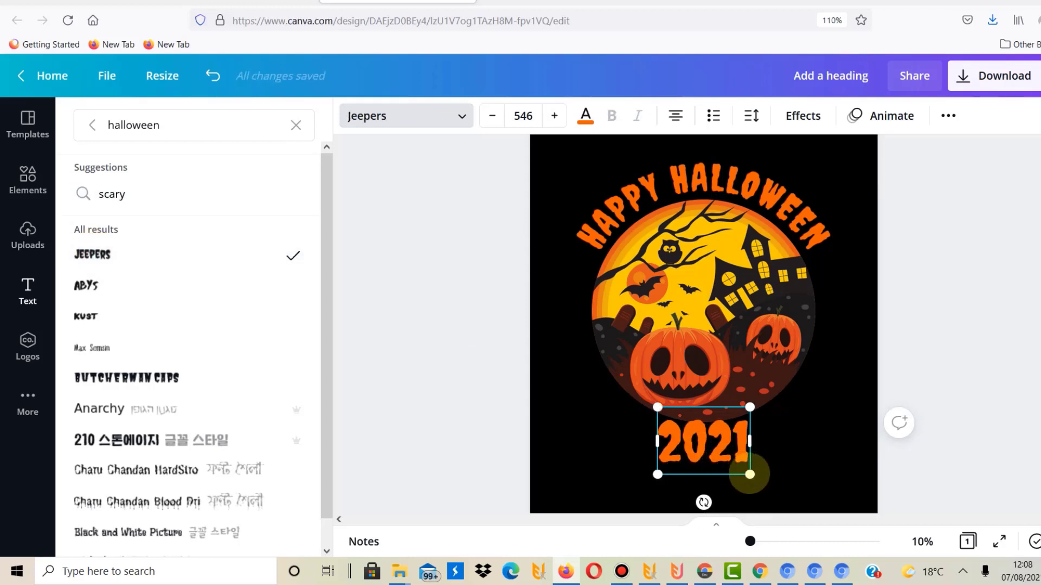
pyautogui.moveTo(750, 475)
pyautogui.mouseDown()
pyautogui.moveTo(802, 500)
pyautogui.moveTo(765, 485)
pyautogui.mouseUp()
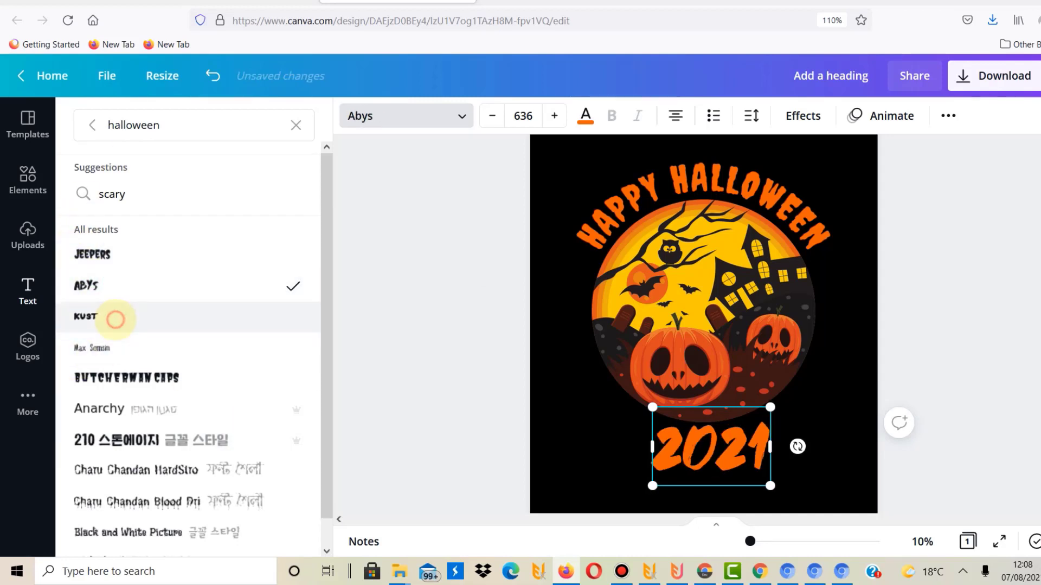
# Try Kust and Max Somsin on the "2021" text, set it in Butcherman Caps and center it just below the graphic
pyautogui.click(115, 320)
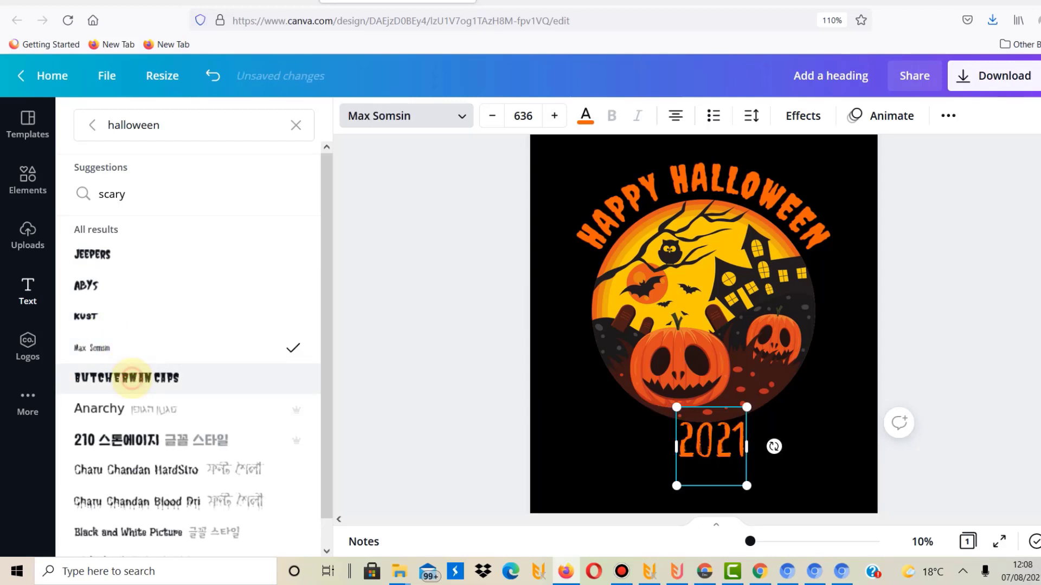
pyautogui.click(132, 377)
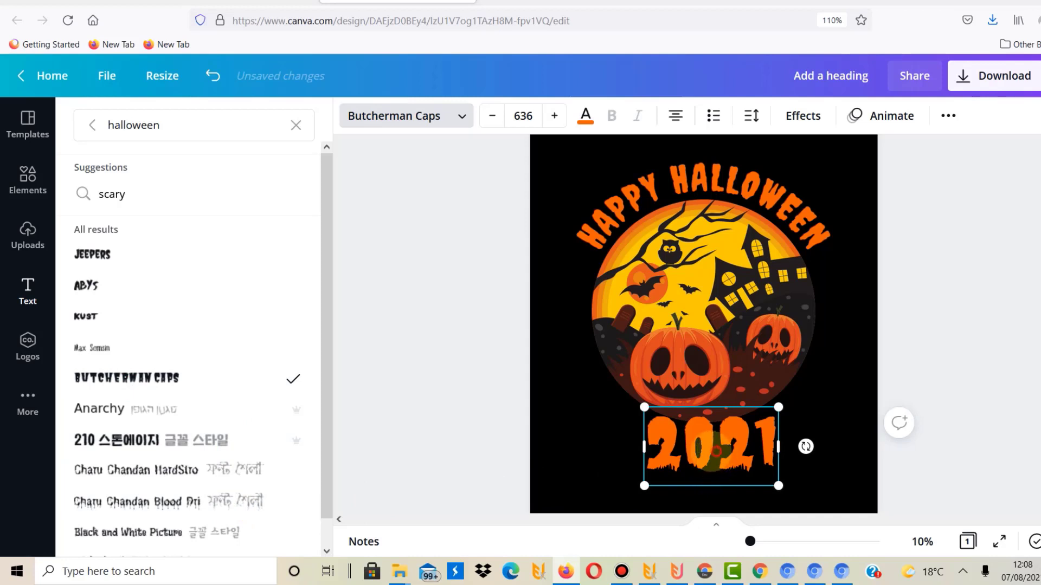
pyautogui.moveTo(715, 451)
pyautogui.mouseDown()
pyautogui.moveTo(695, 461)
pyautogui.moveTo(707, 460)
pyautogui.mouseUp()
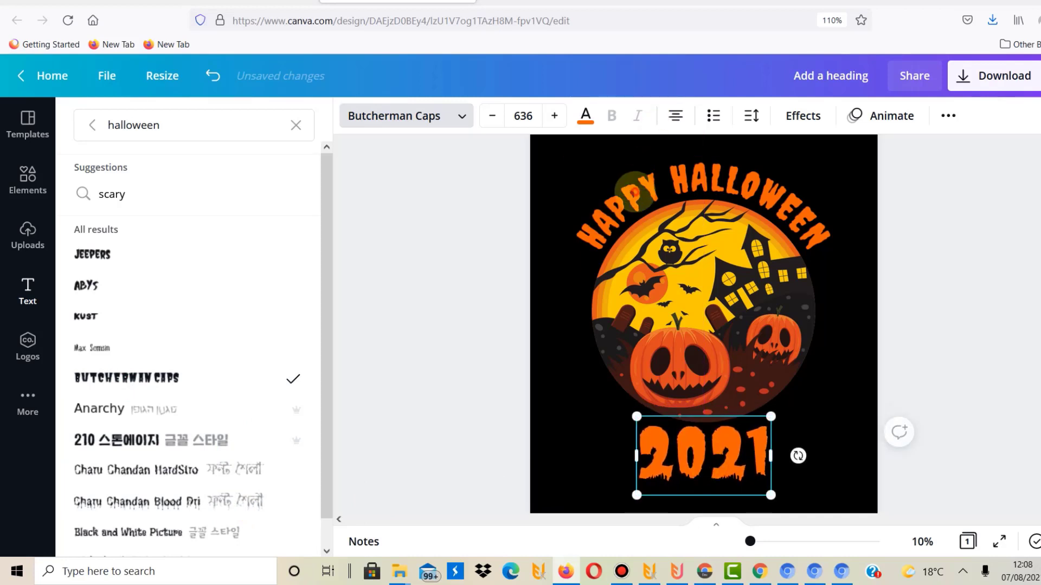
# Try other Halloween fonts such as Black and White Picture and 210 스톤에이지 on the curved heading, and set it in Butcherman Caps
pyautogui.click(634, 193)
pyautogui.click(141, 378)
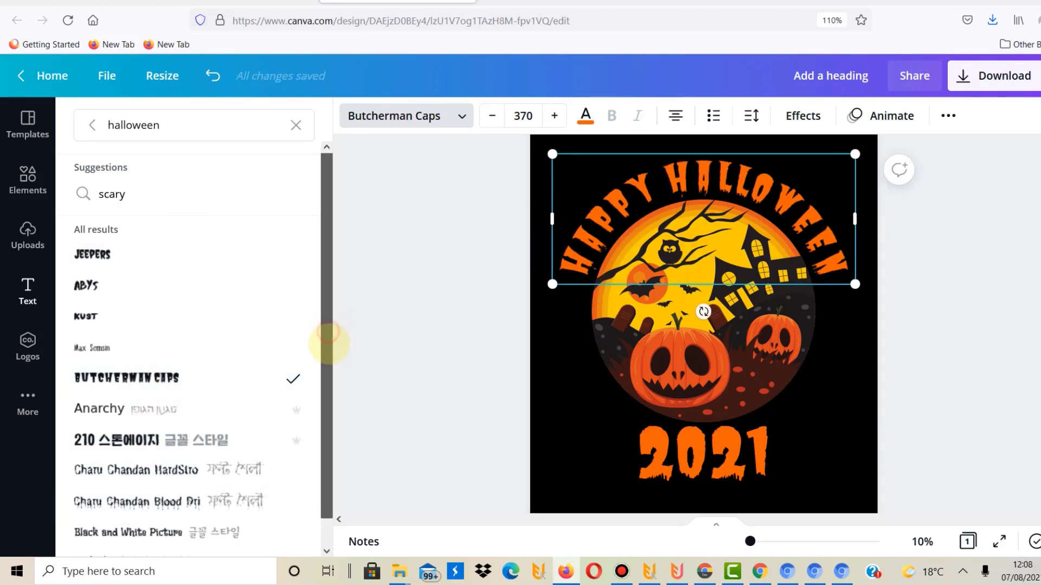
pyautogui.moveTo(328, 334); pyautogui.dragTo(332, 425)
pyautogui.click(103, 506)
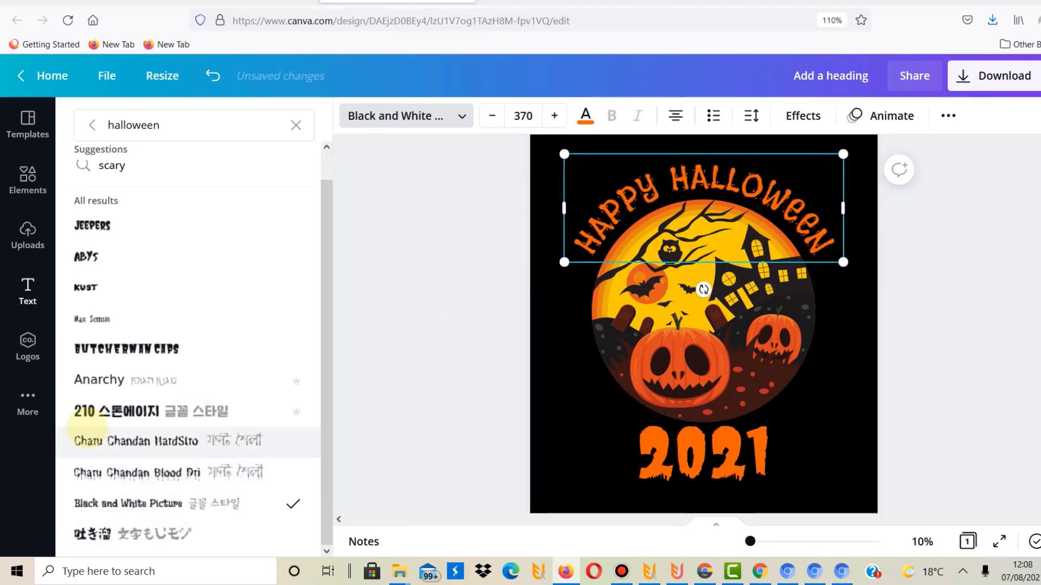
pyautogui.click(99, 473)
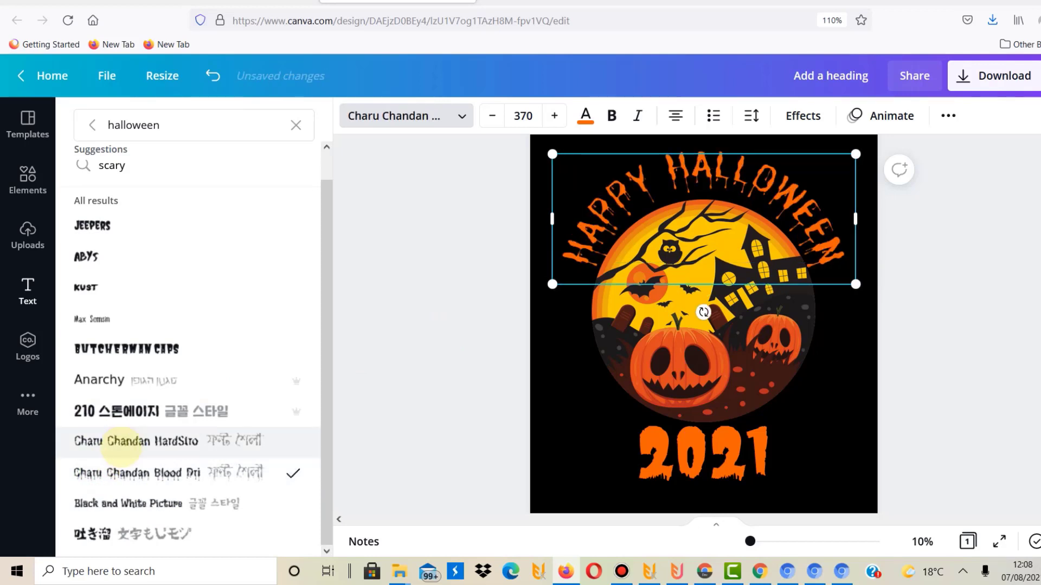
pyautogui.click(125, 409)
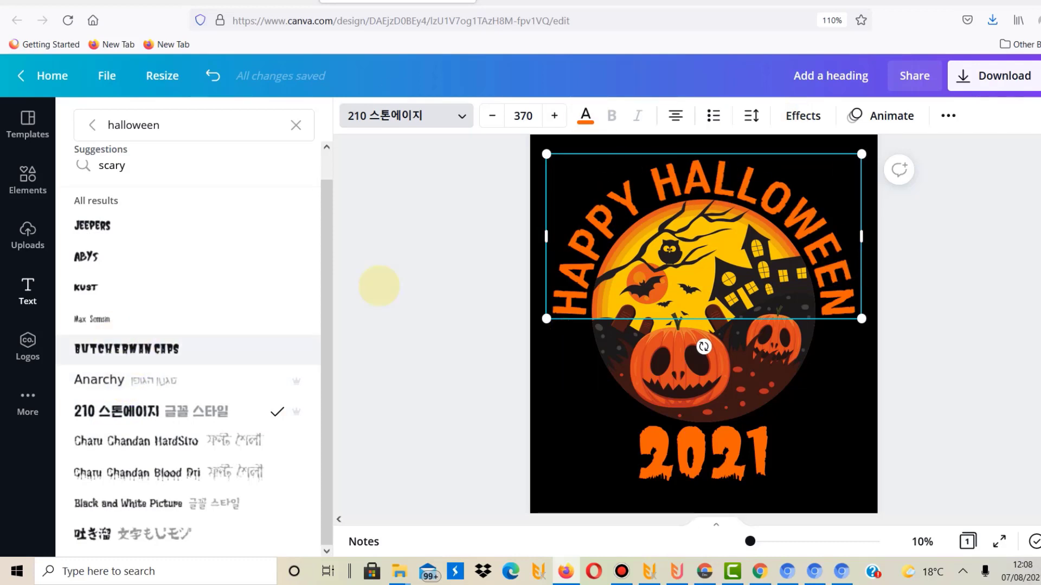
pyautogui.moveTo(562, 157)
pyautogui.mouseDown()
pyautogui.moveTo(578, 172)
pyautogui.moveTo(547, 154)
pyautogui.mouseUp()
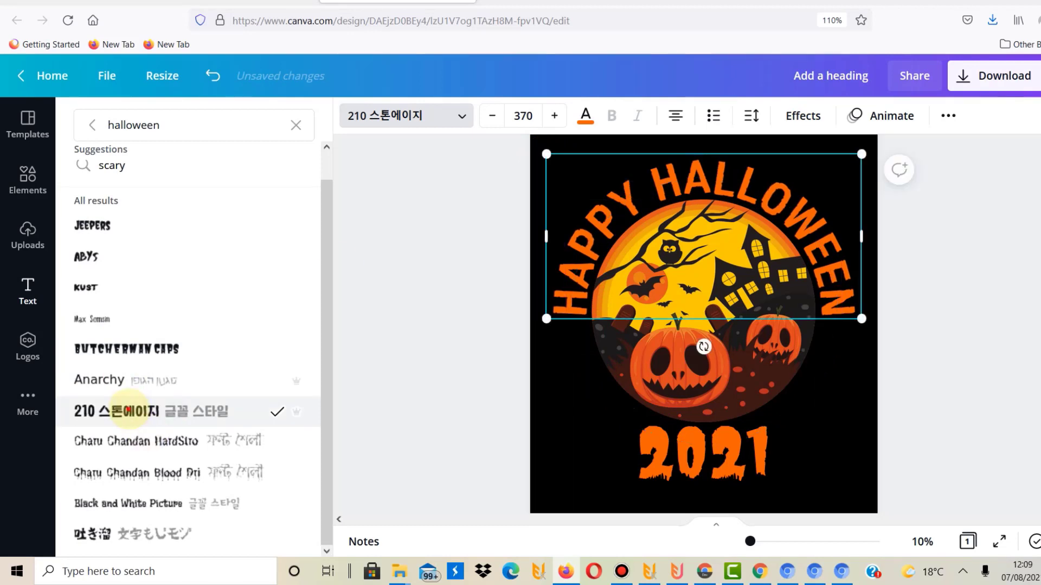
pyautogui.click(119, 387)
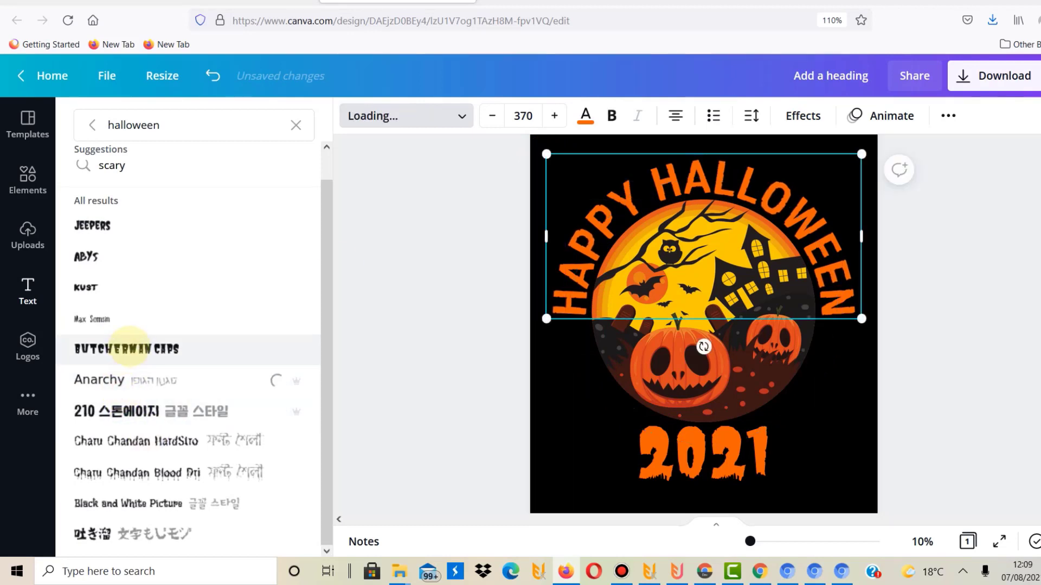
pyautogui.click(129, 347)
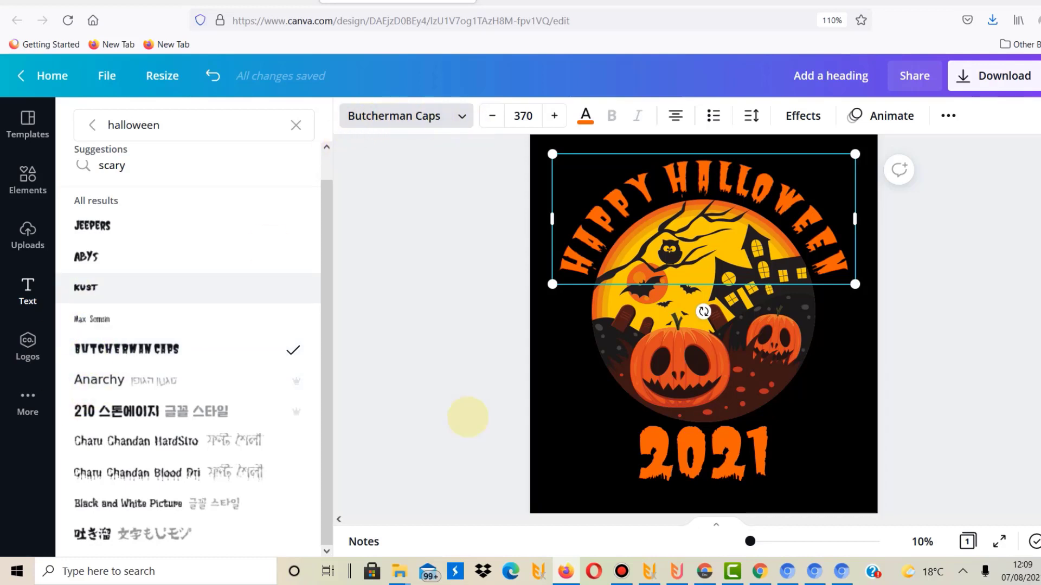
pyautogui.click(729, 458)
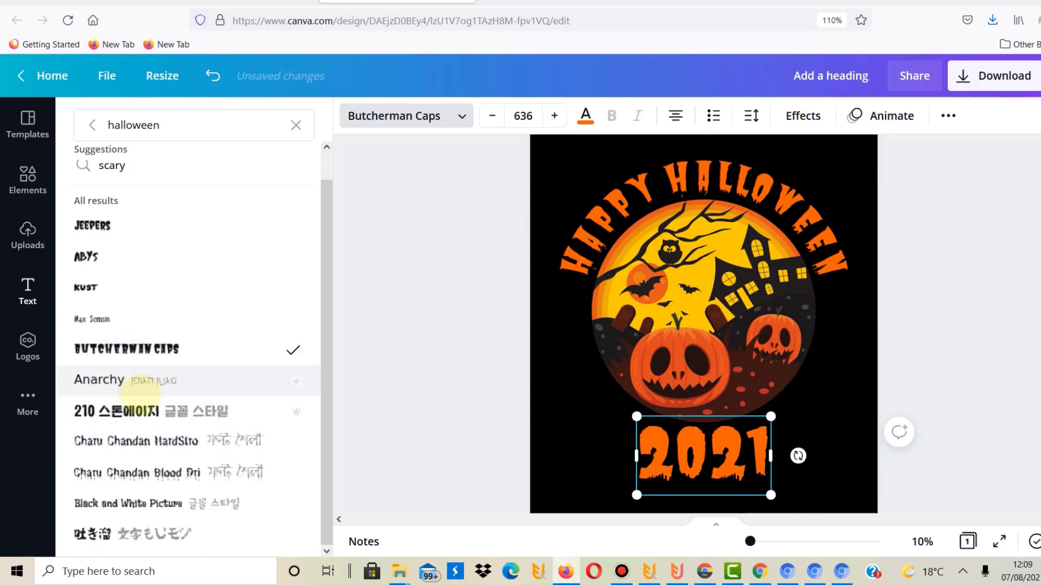
pyautogui.press('Escape')
pyautogui.click(580, 451)
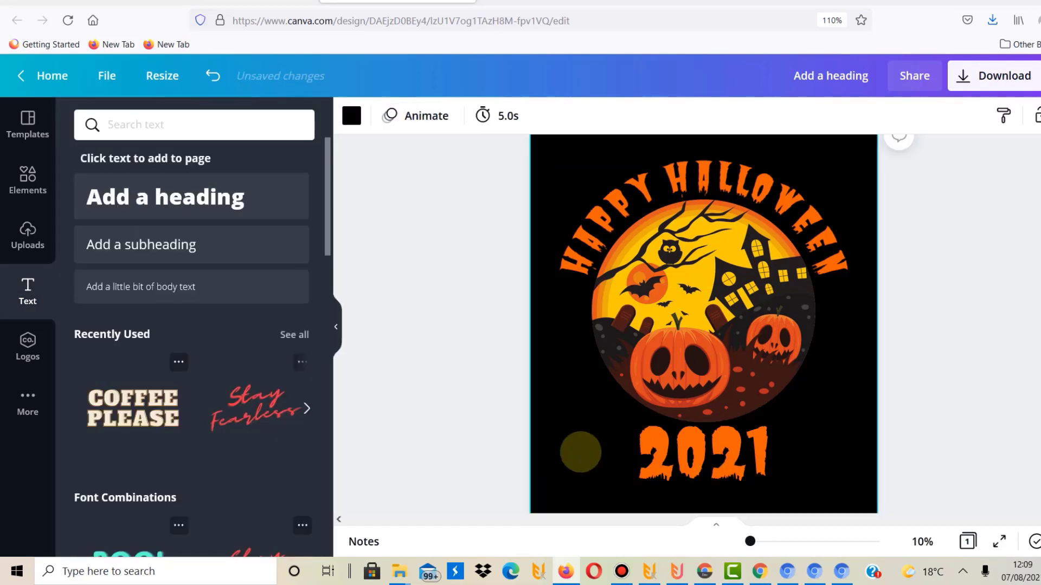
pyautogui.click(677, 455)
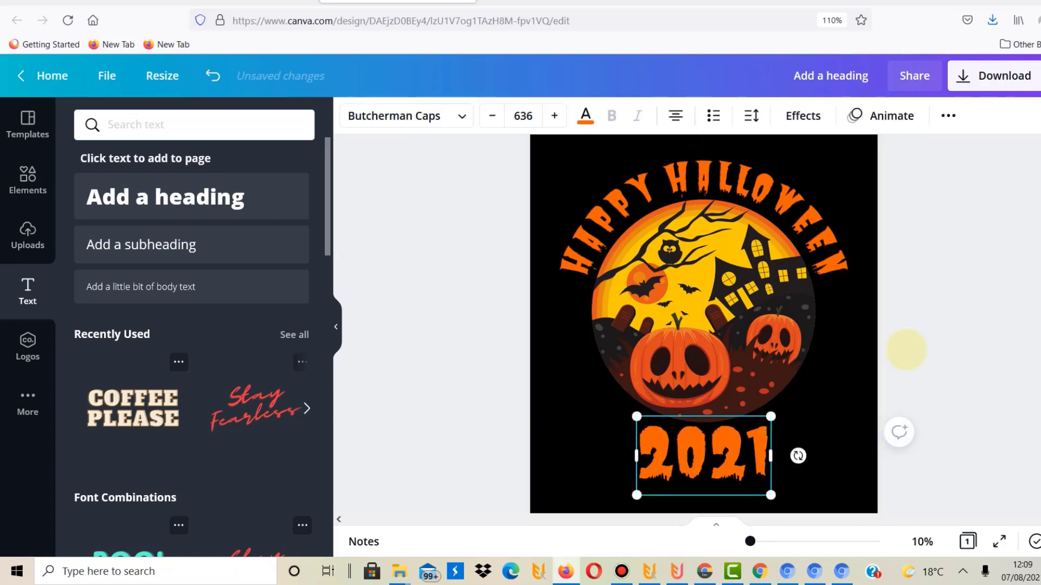
pyautogui.click(906, 350)
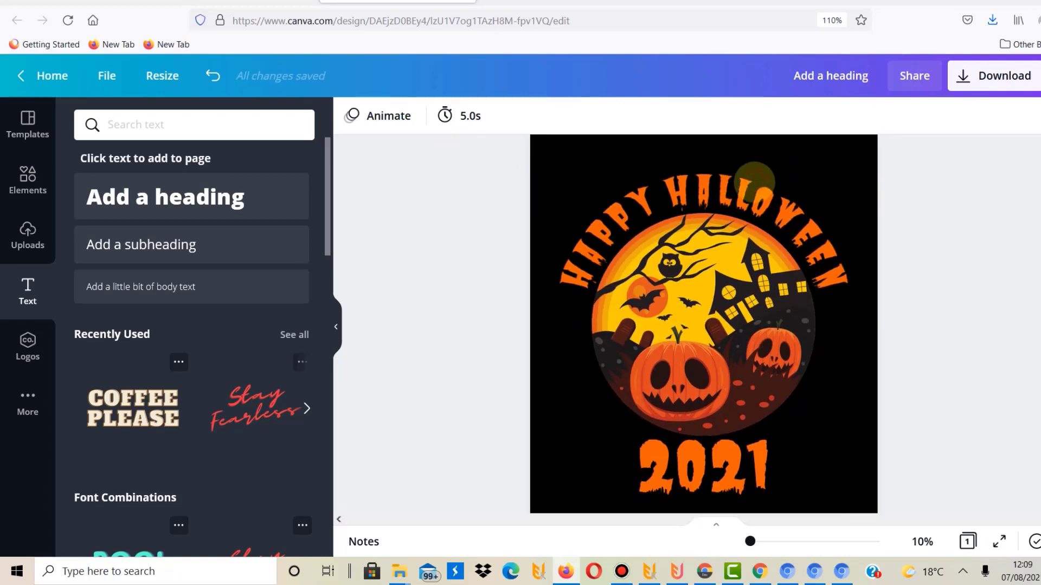
# Enlarge the curved heading to span most of the page width and center it above the round graphic
pyautogui.click(754, 182)
pyautogui.moveTo(854, 168); pyautogui.dragTo(913, 143)
pyautogui.moveTo(758, 163); pyautogui.dragTo(730, 164)
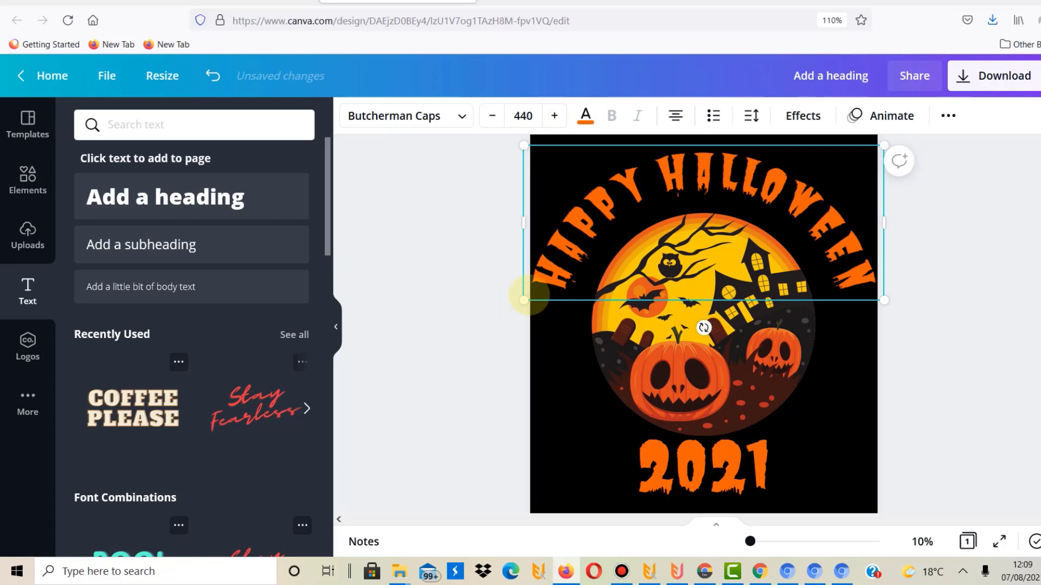
pyautogui.moveTo(524, 299); pyautogui.dragTo(542, 292)
pyautogui.moveTo(578, 242); pyautogui.dragTo(587, 248)
# Enlarge the round pumpkin graphic slightly and center it between the curved heading and "2021"
pyautogui.click(679, 374)
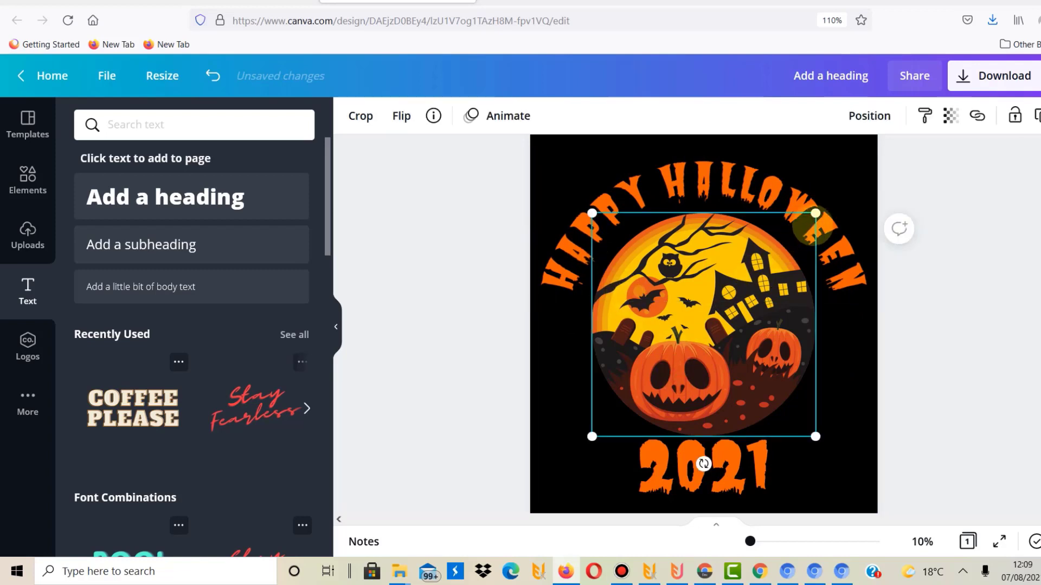
pyautogui.moveTo(815, 213); pyautogui.dragTo(830, 198)
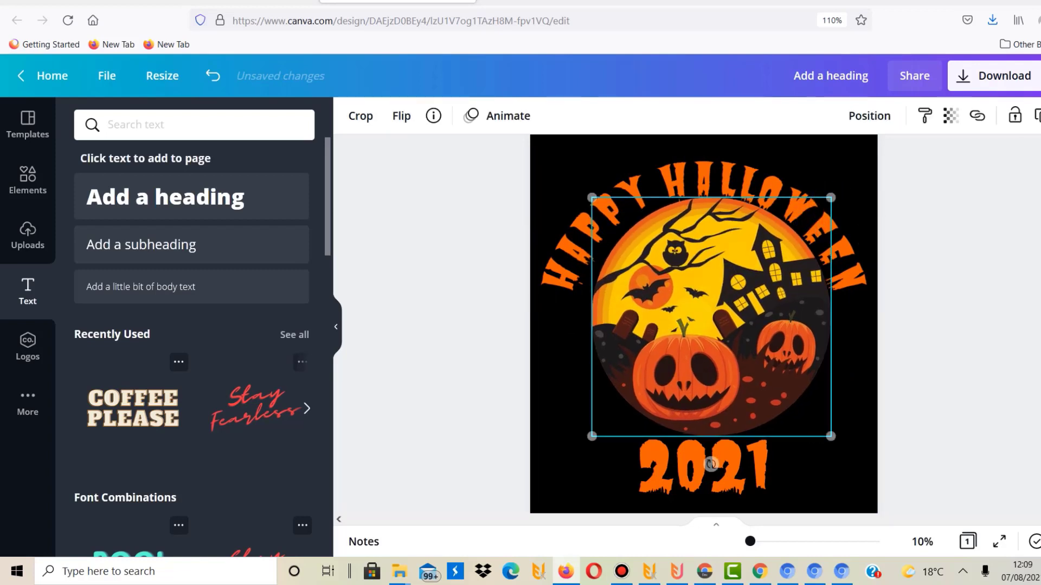
pyautogui.moveTo(710, 317); pyautogui.dragTo(702, 323)
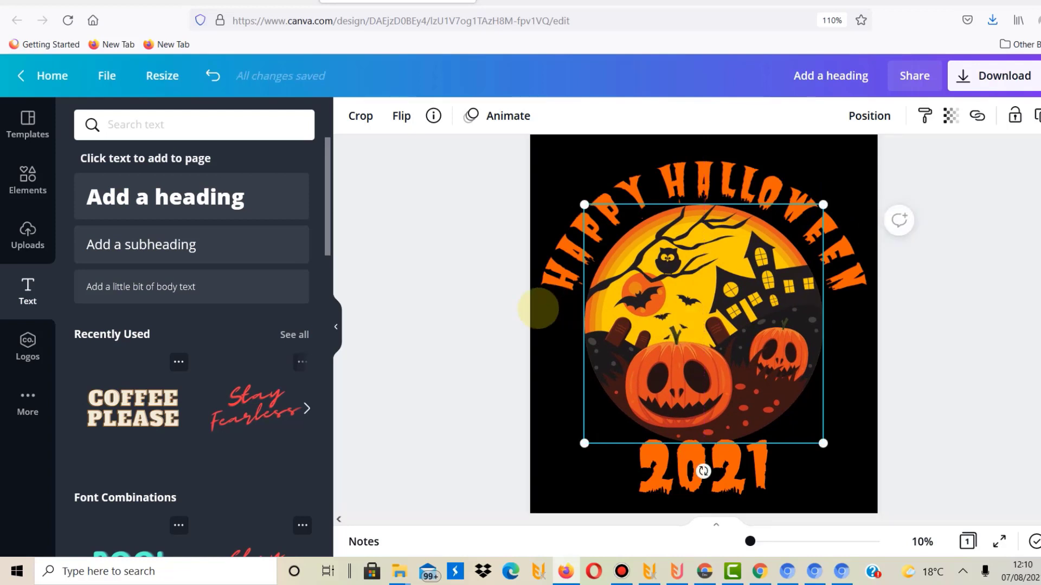
# Enlarge the "2021" text to font size 789 and center it just below the round pumpkin graphic
pyautogui.click(493, 321)
pyautogui.click(670, 463)
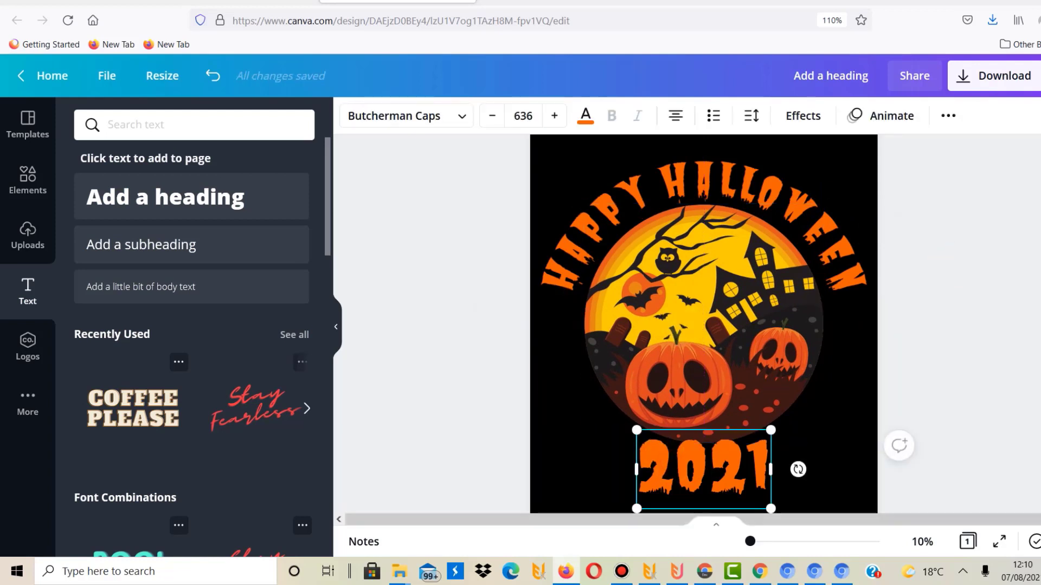
pyautogui.scroll(-2, 758, 412)
pyautogui.click(775, 347)
pyautogui.click(753, 410)
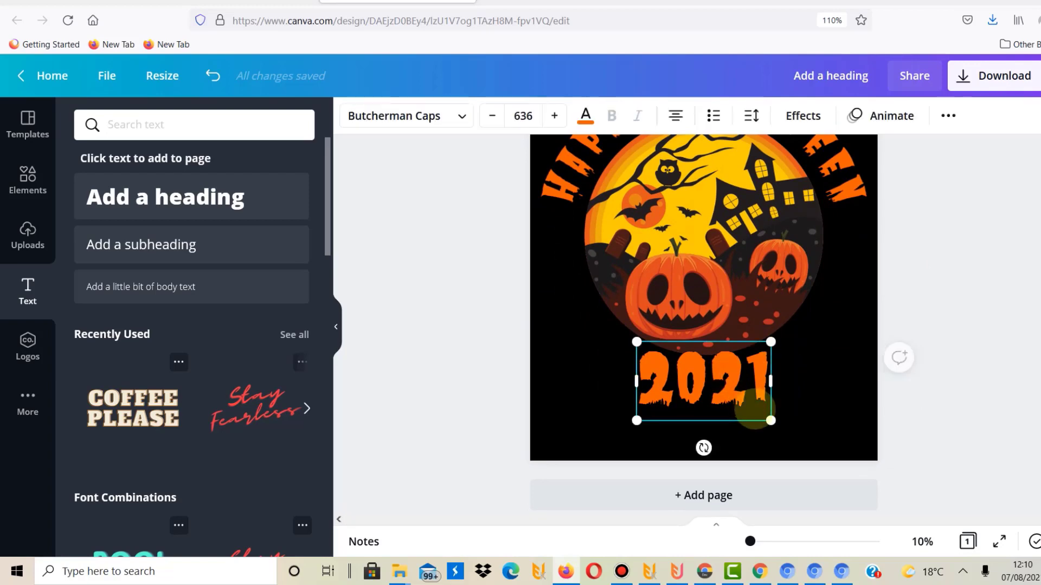
pyautogui.moveTo(749, 541)
pyautogui.mouseDown()
pyautogui.moveTo(760, 541)
pyautogui.moveTo(750, 542)
pyautogui.mouseUp()
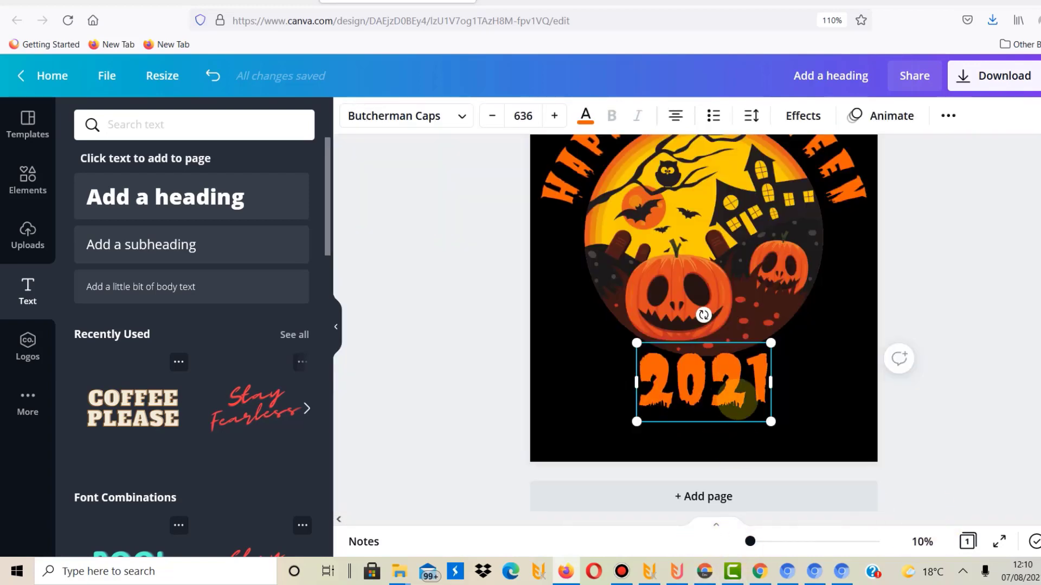
pyautogui.moveTo(786, 431); pyautogui.dragTo(801, 442)
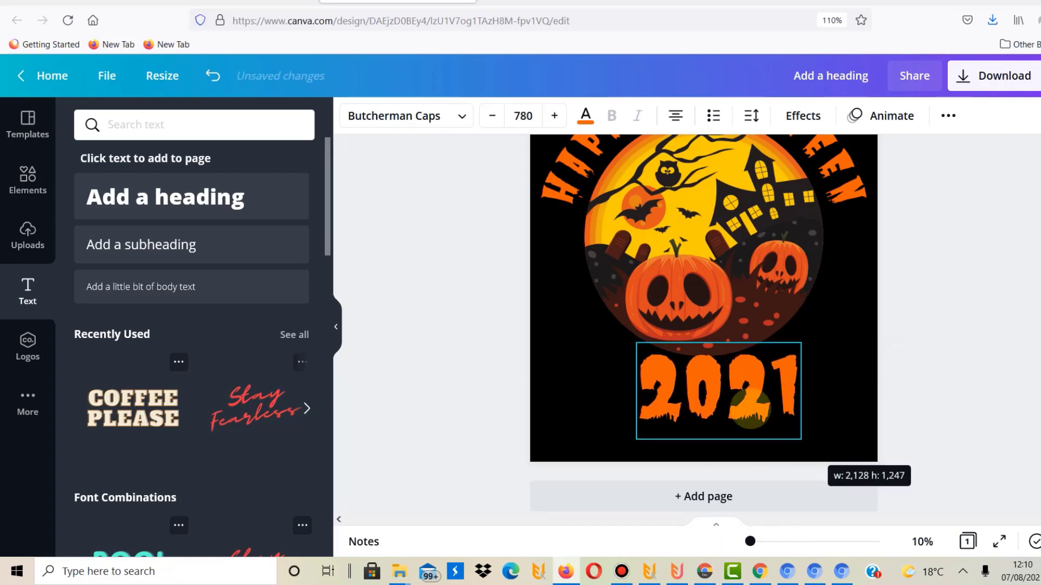
pyautogui.moveTo(723, 381)
pyautogui.mouseDown()
pyautogui.moveTo(697, 387)
pyautogui.moveTo(707, 386)
pyautogui.mouseUp()
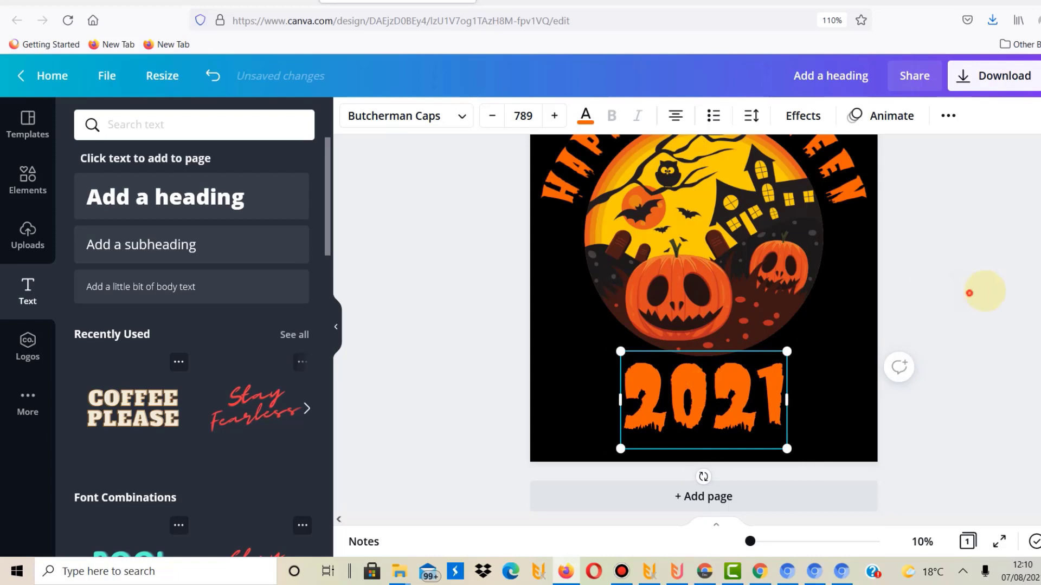
pyautogui.click(969, 293)
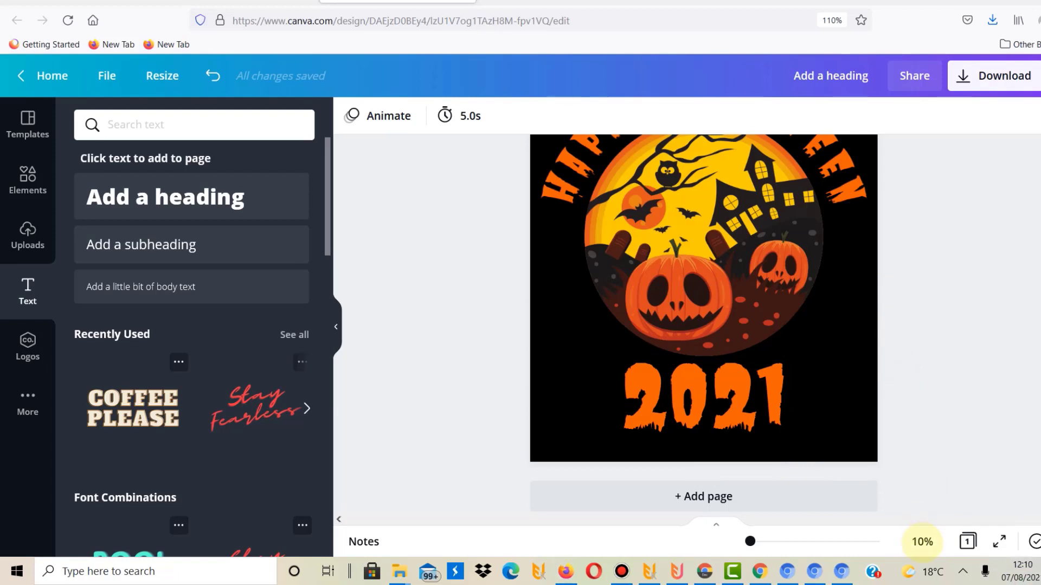
# Fit the page in view and review the layout of the curved heading, round graphic and "2021"
pyautogui.click(922, 542)
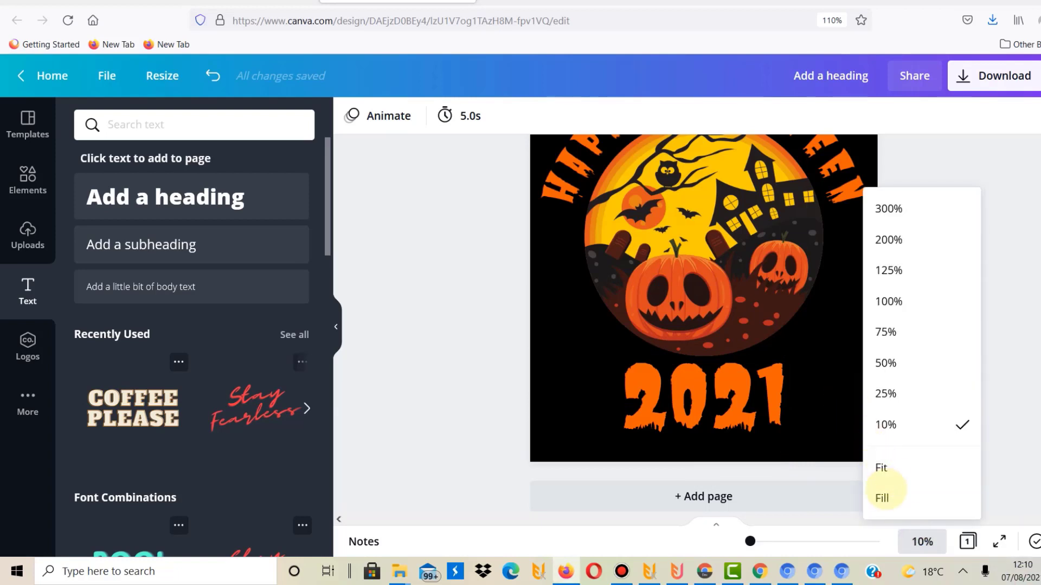
pyautogui.click(883, 468)
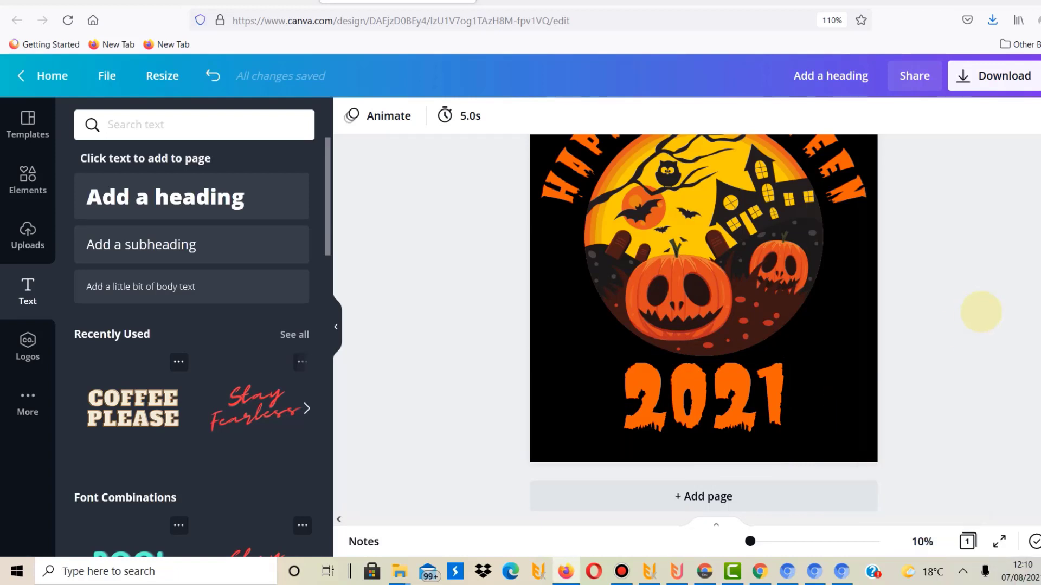
pyautogui.scroll(2, 981, 312)
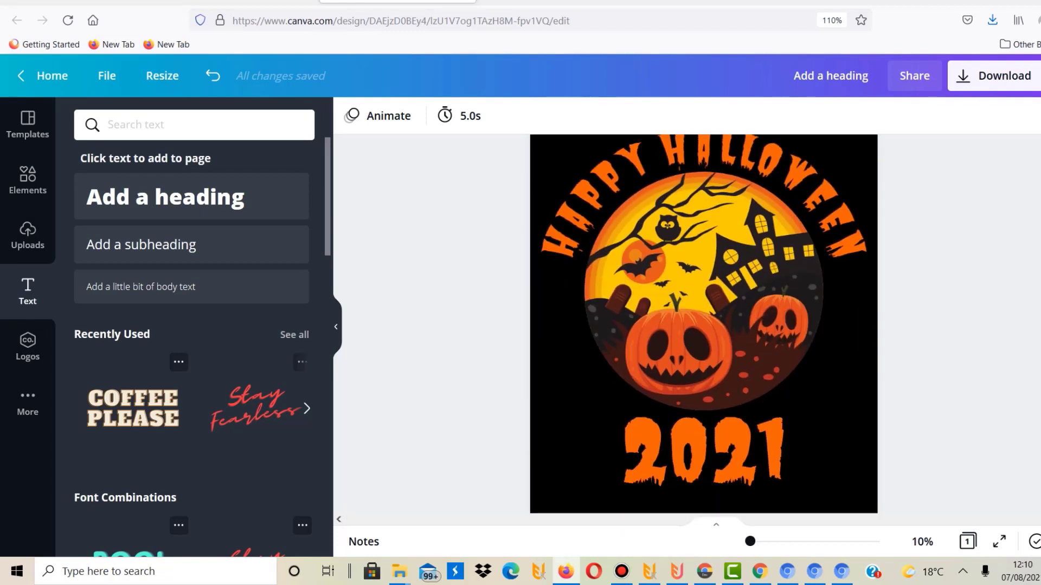
pyautogui.click(295, 333)
pyautogui.scroll(-1, 703, 323)
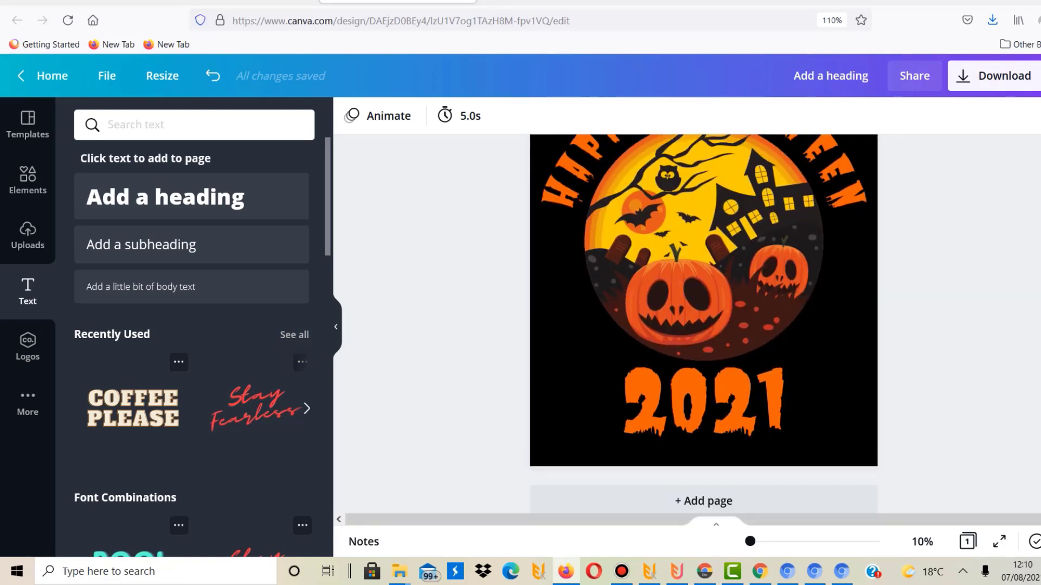
pyautogui.scroll(2, 703, 323)
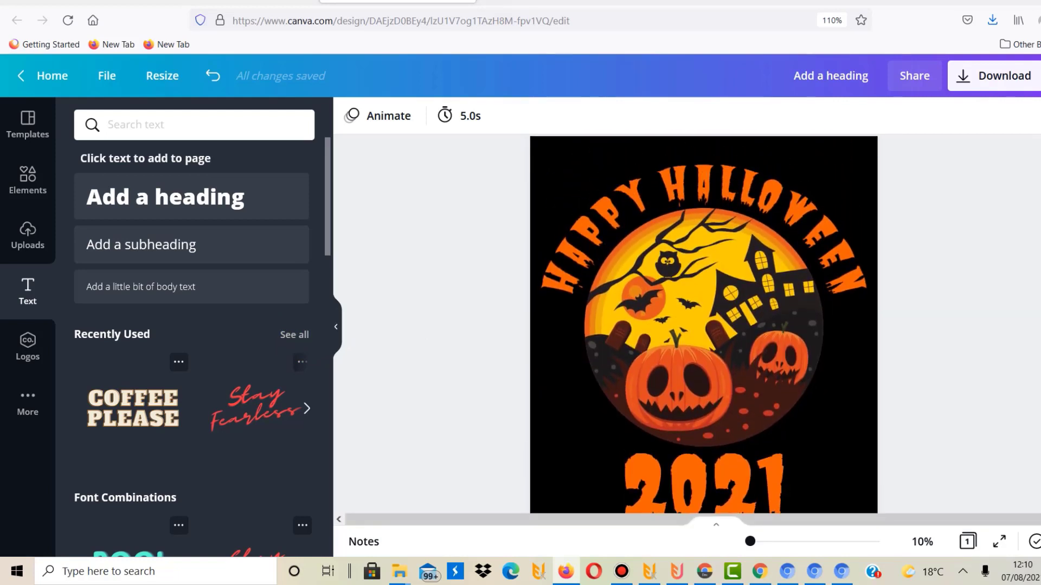
pyautogui.scroll(-1, 703, 323)
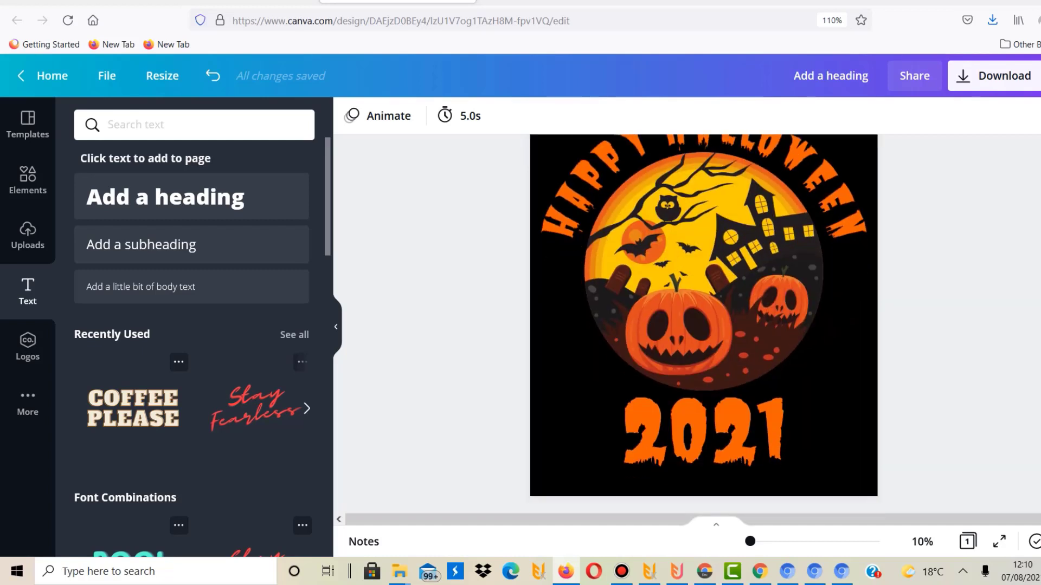
pyautogui.scroll(-1, 703, 323)
pyautogui.scroll(2, 703, 324)
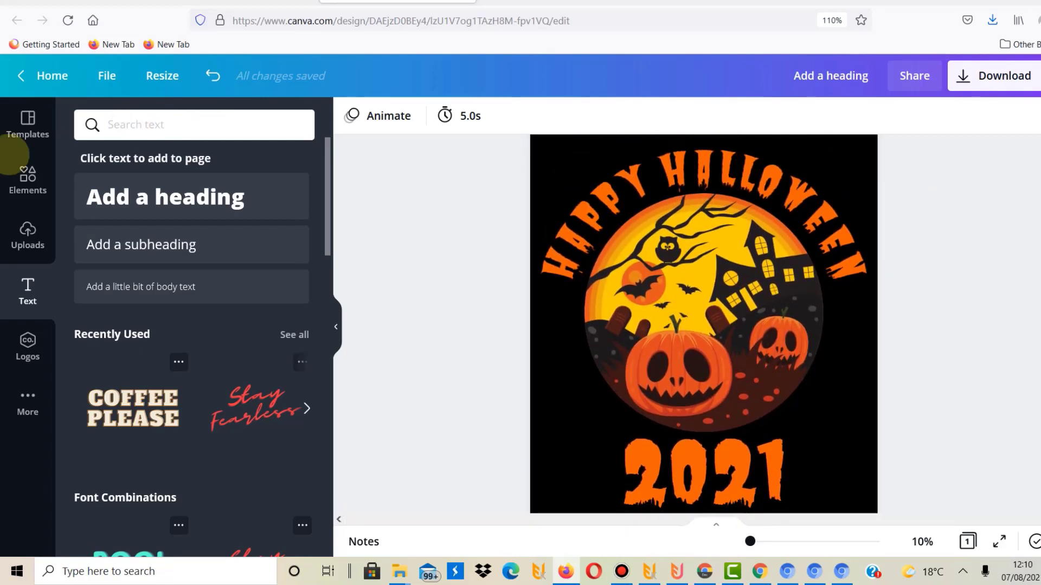
# Return to the halloween elements results and delete the round pumpkin graphic from the page
pyautogui.click(27, 174)
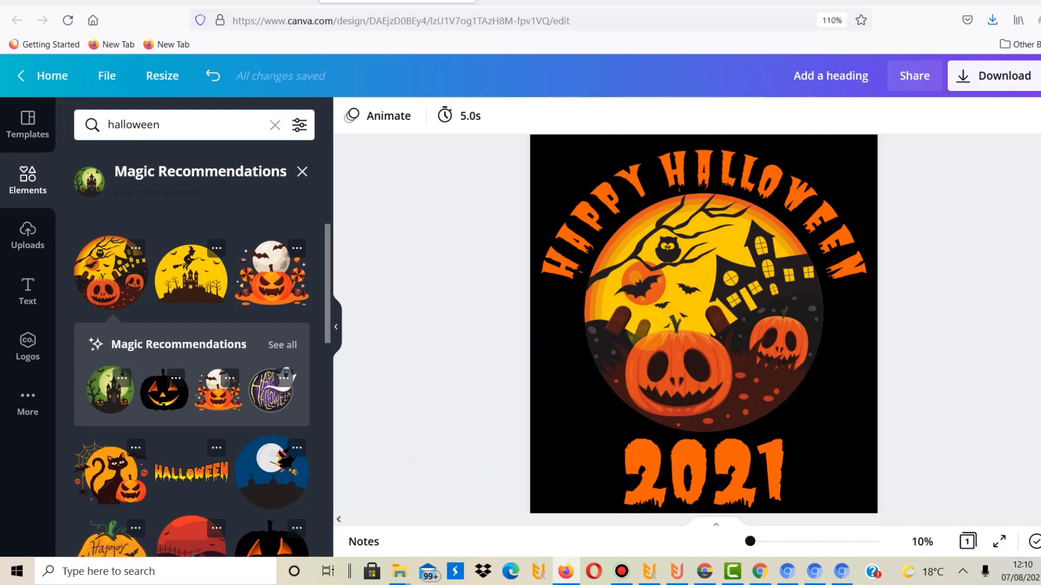
pyautogui.click(631, 336)
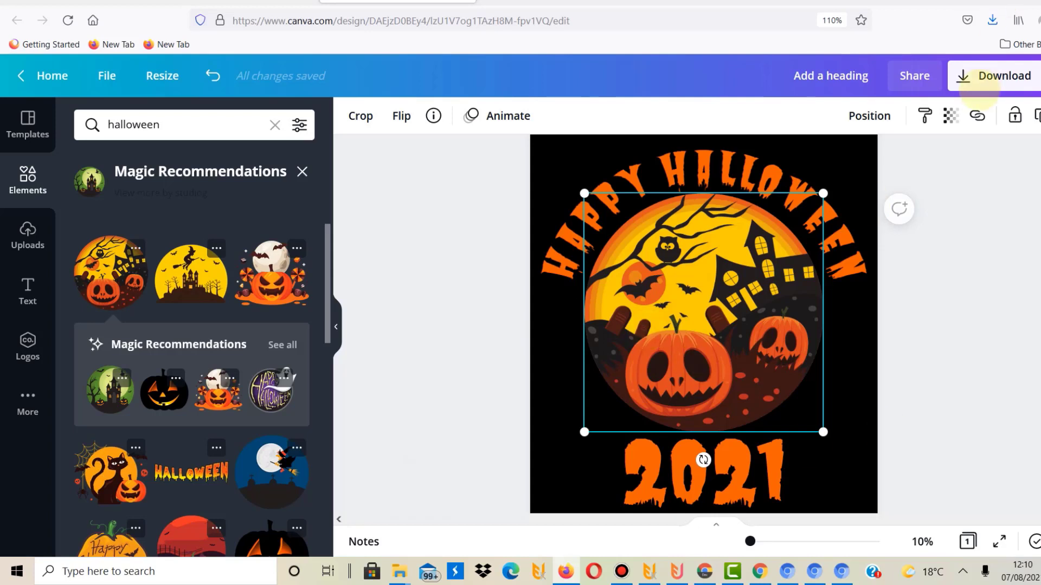
pyautogui.press('Delete')
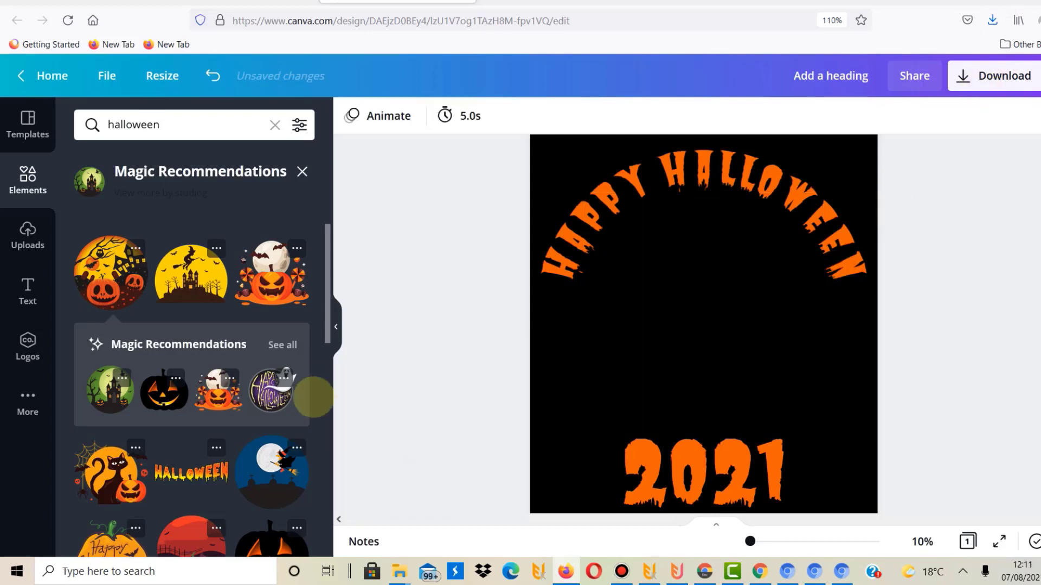
# Try the pumpkin graphic with the full moon and bats, enlarged and centered between the heading and "2021", and delete it
pyautogui.click(266, 288)
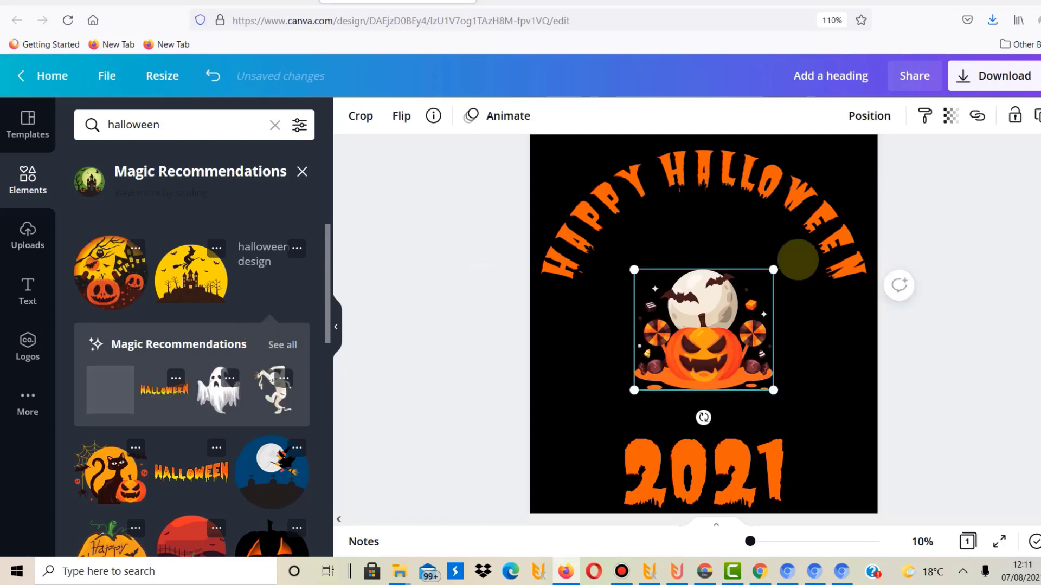
pyautogui.moveTo(867, 195)
pyautogui.mouseDown()
pyautogui.moveTo(871, 187)
pyautogui.moveTo(861, 194)
pyautogui.mouseUp()
pyautogui.moveTo(716, 325); pyautogui.dragTo(673, 348)
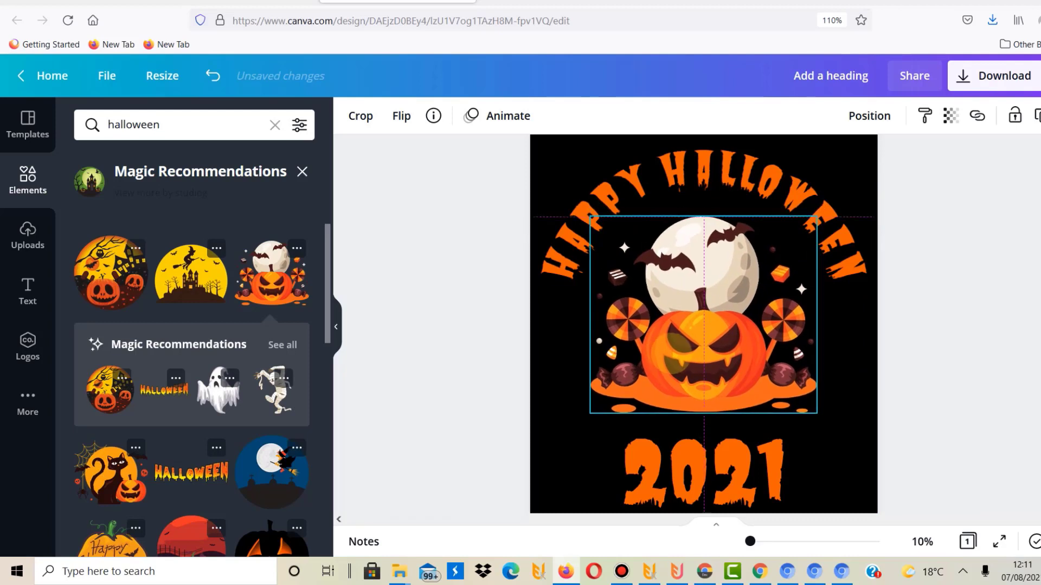
pyautogui.press('Delete')
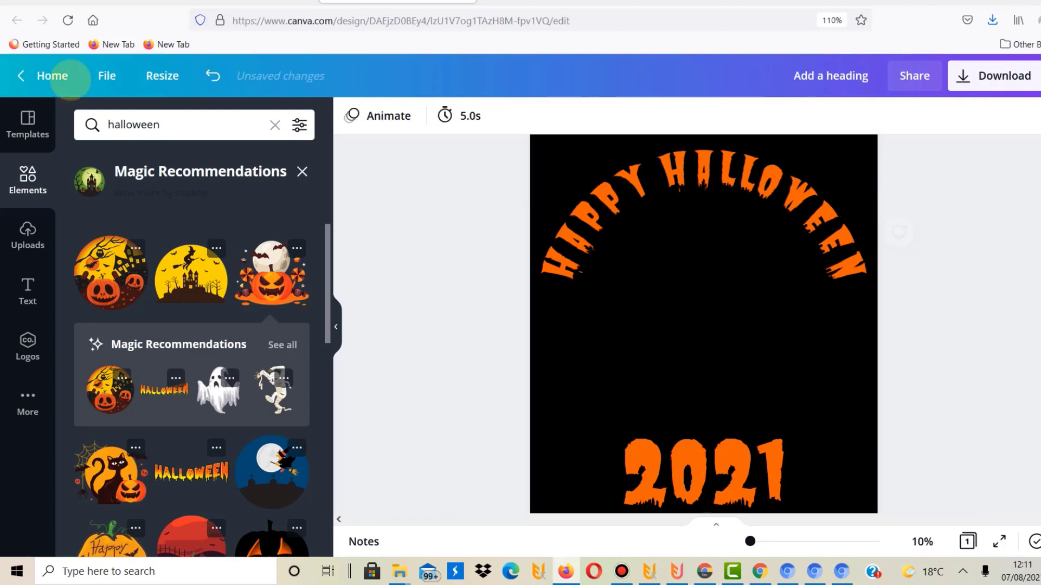
# Try the black cat and pumpkin graphic enlarged under the heading, move "2021" up slightly, and delete the cat graphic
pyautogui.click(111, 471)
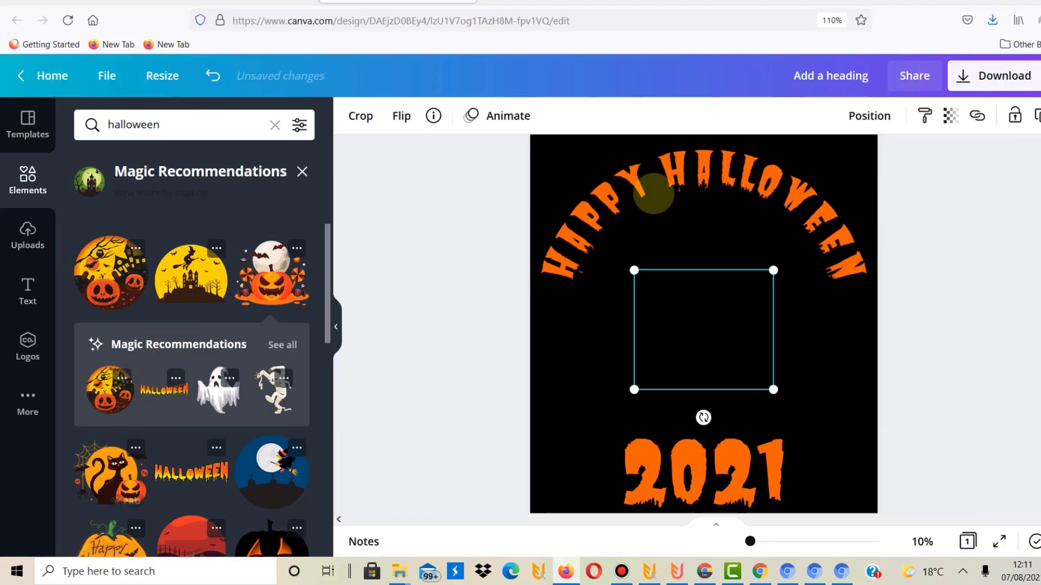
pyautogui.moveTo(773, 270); pyautogui.dragTo(886, 173)
pyautogui.moveTo(721, 325); pyautogui.dragTo(659, 351)
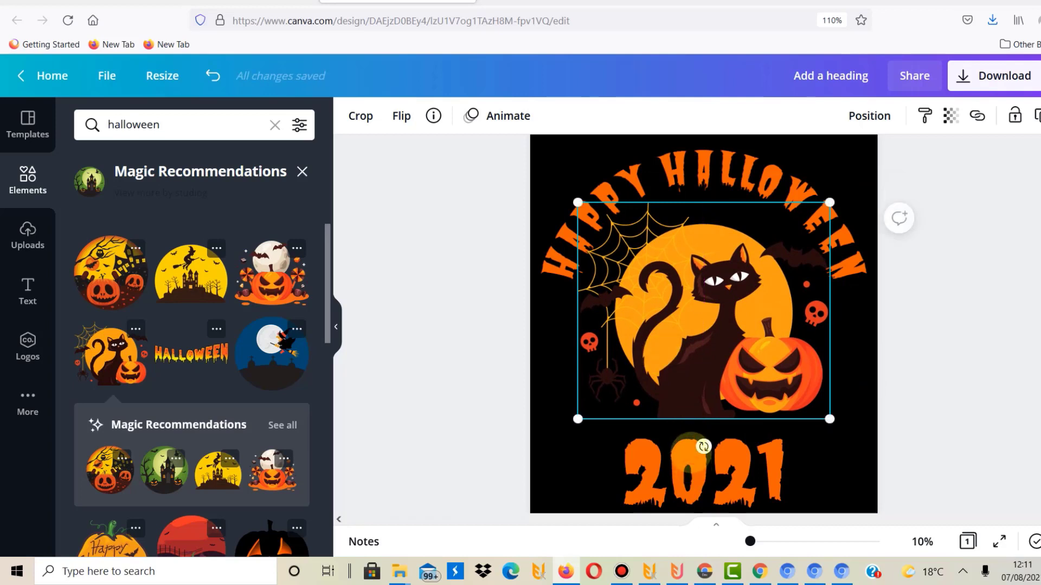
pyautogui.moveTo(687, 452)
pyautogui.mouseDown()
pyautogui.moveTo(690, 443)
pyautogui.moveTo(689, 468)
pyautogui.mouseUp()
pyautogui.click(714, 345)
pyautogui.press('Delete')
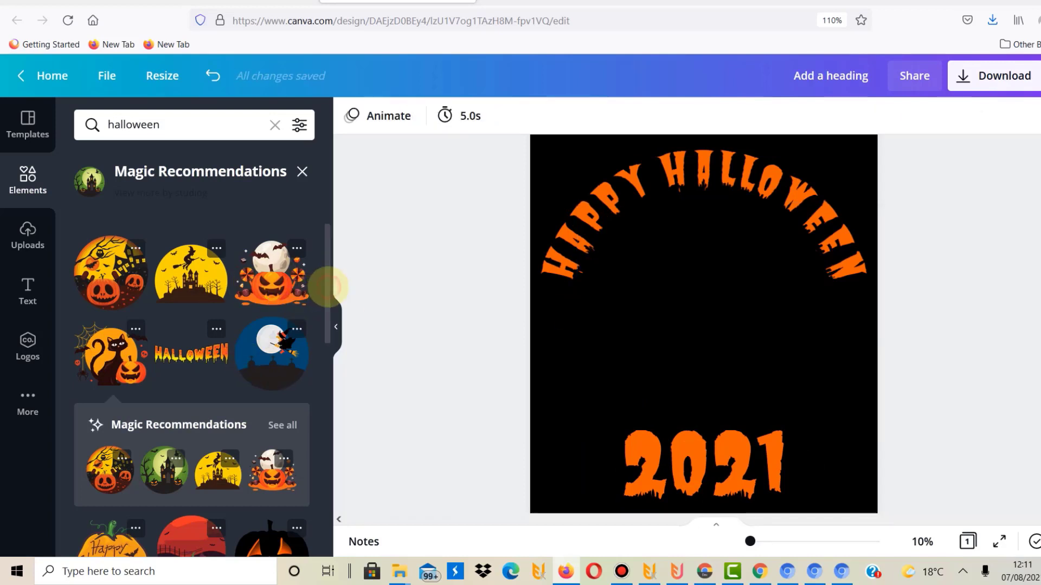
# Try the round red-sky pumpkin graphic, enlarged and centered between the heading and "2021", and delete it
pyautogui.moveTo(328, 287); pyautogui.dragTo(328, 339)
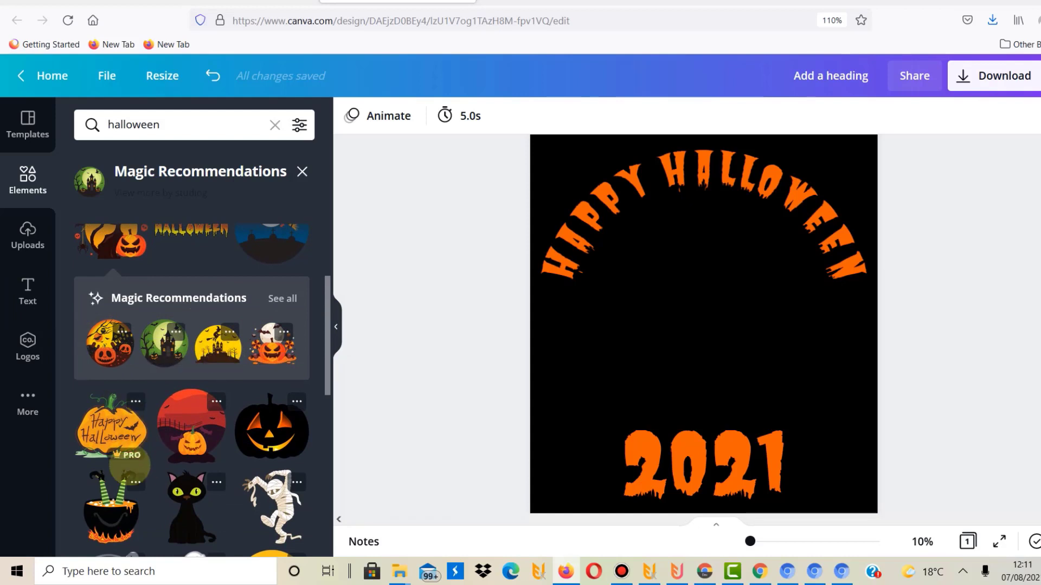
pyautogui.moveTo(200, 422); pyautogui.dragTo(703, 330)
pyautogui.moveTo(772, 255); pyautogui.dragTo(837, 187)
pyautogui.moveTo(711, 314); pyautogui.dragTo(689, 322)
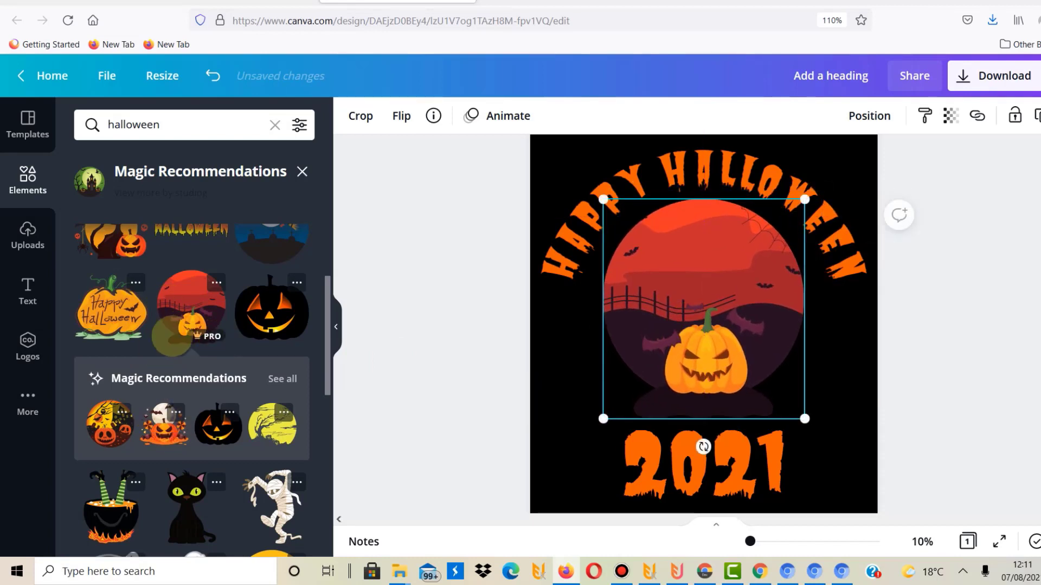
pyautogui.press('Delete')
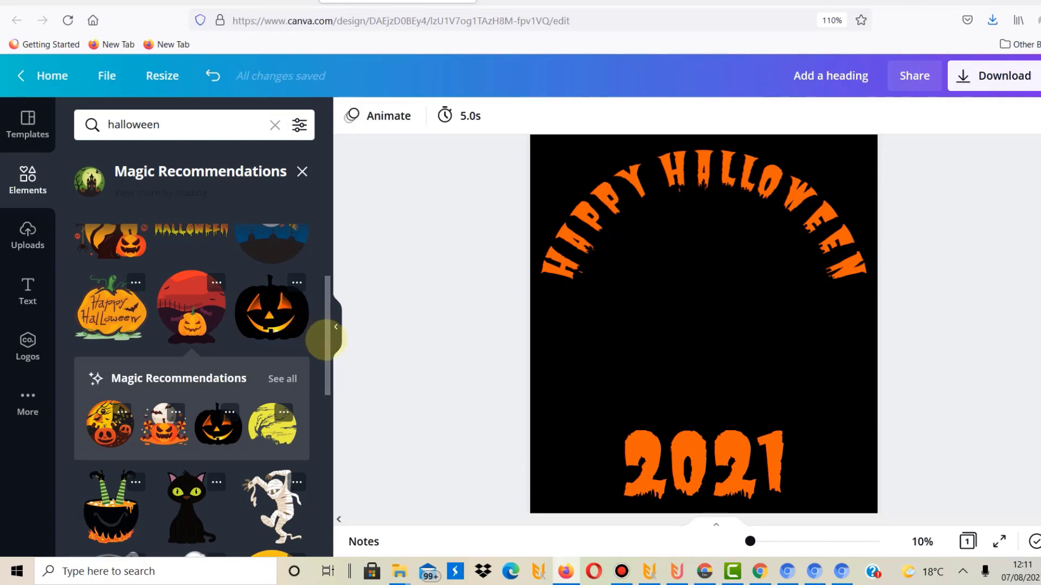
# Add the round haunted-house pumpkin graphic again, enlarge it and center it between the curved heading and "2021"
pyautogui.click(111, 424)
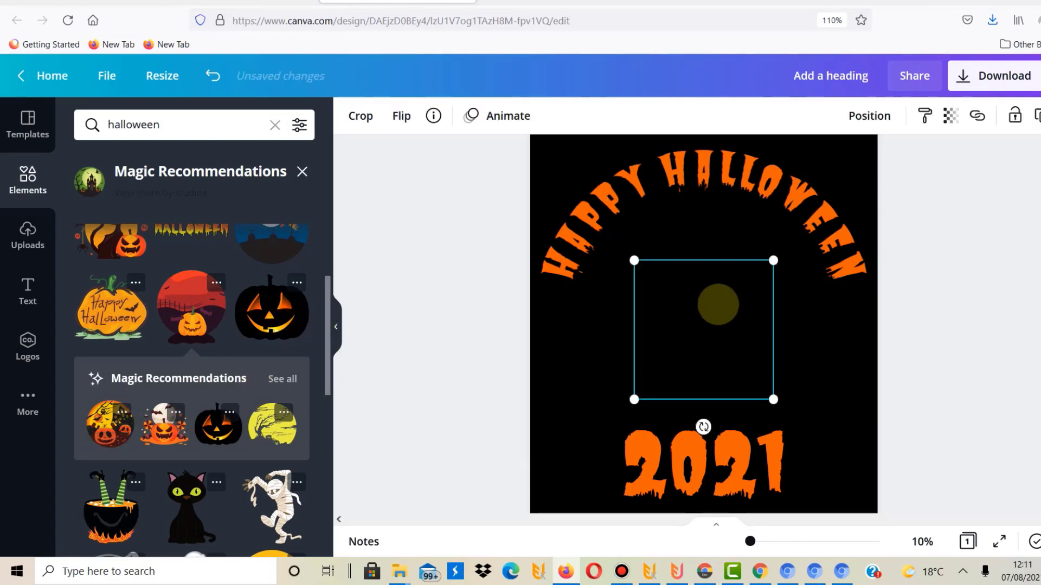
pyautogui.moveTo(791, 252); pyautogui.dragTo(869, 192)
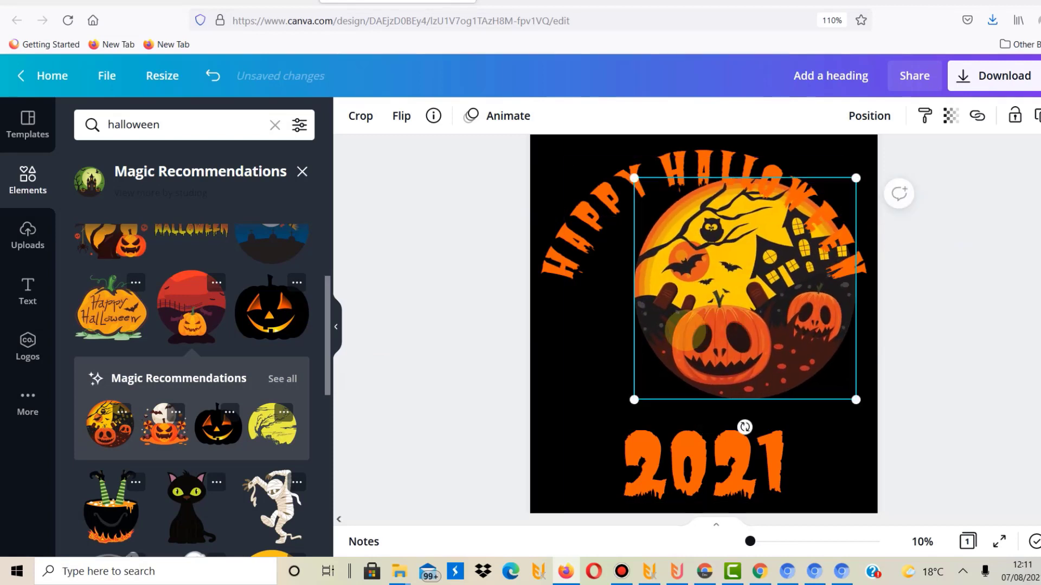
pyautogui.moveTo(730, 331); pyautogui.dragTo(682, 342)
# Add the mummy graphic, shrink it and place it over the lower-right edge of the round graphic
pyautogui.click(718, 355)
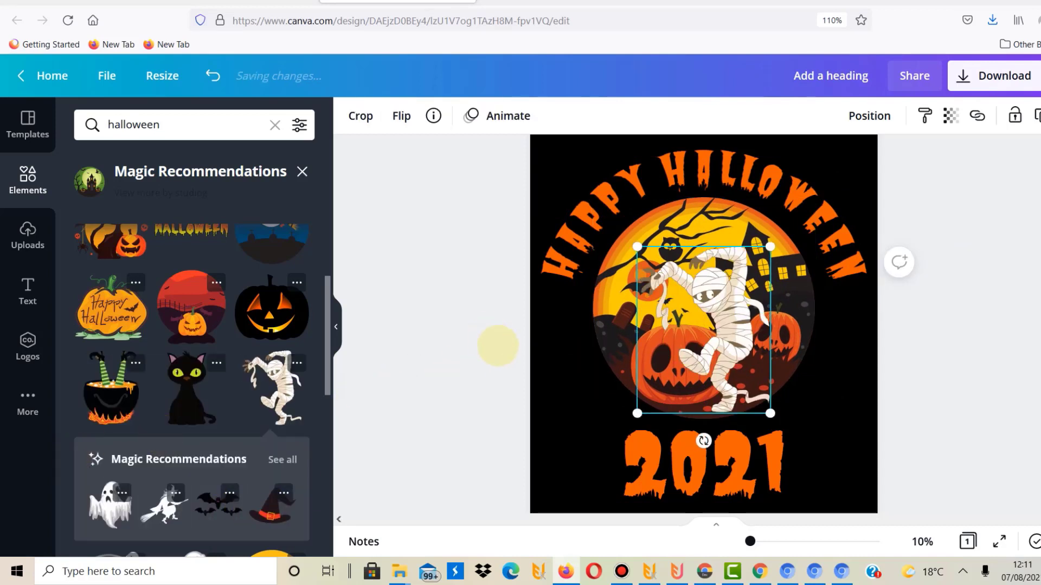
pyautogui.click(495, 346)
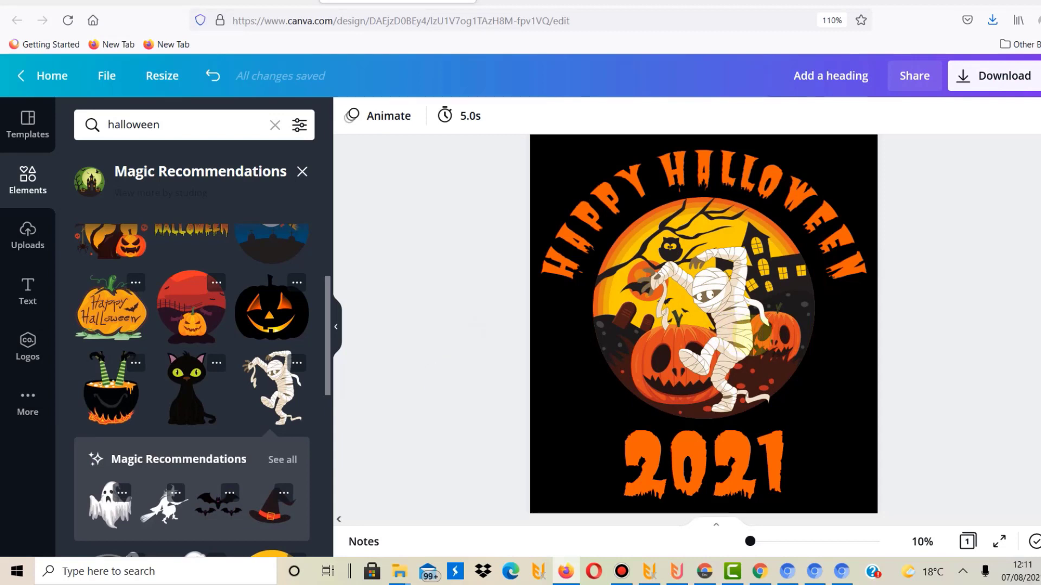
pyautogui.moveTo(705, 323); pyautogui.dragTo(759, 333)
pyautogui.moveTo(704, 260); pyautogui.dragTo(729, 291)
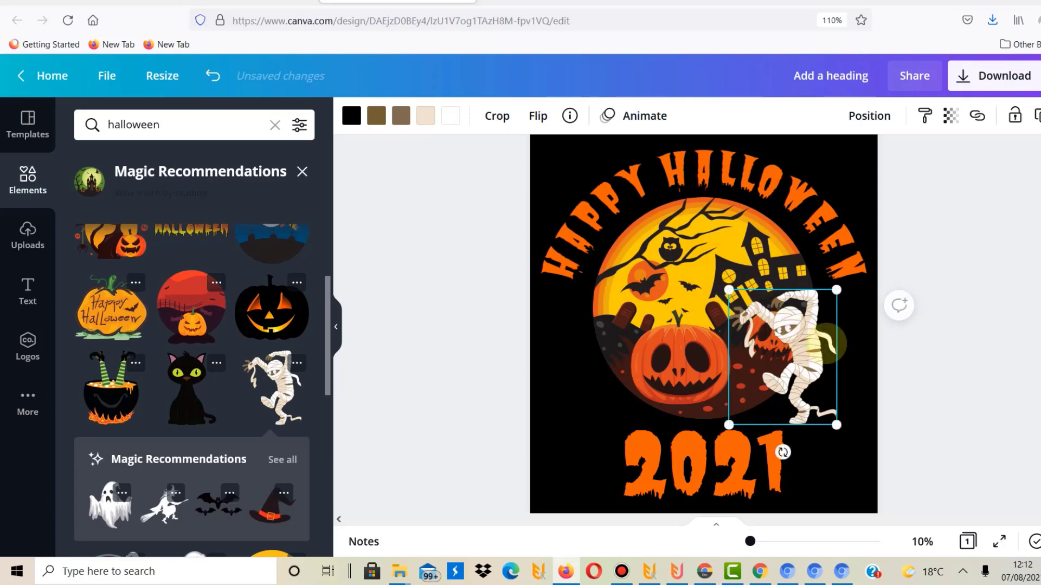
pyautogui.moveTo(827, 343)
pyautogui.mouseDown()
pyautogui.moveTo(848, 343)
pyautogui.moveTo(820, 343)
pyautogui.mouseUp()
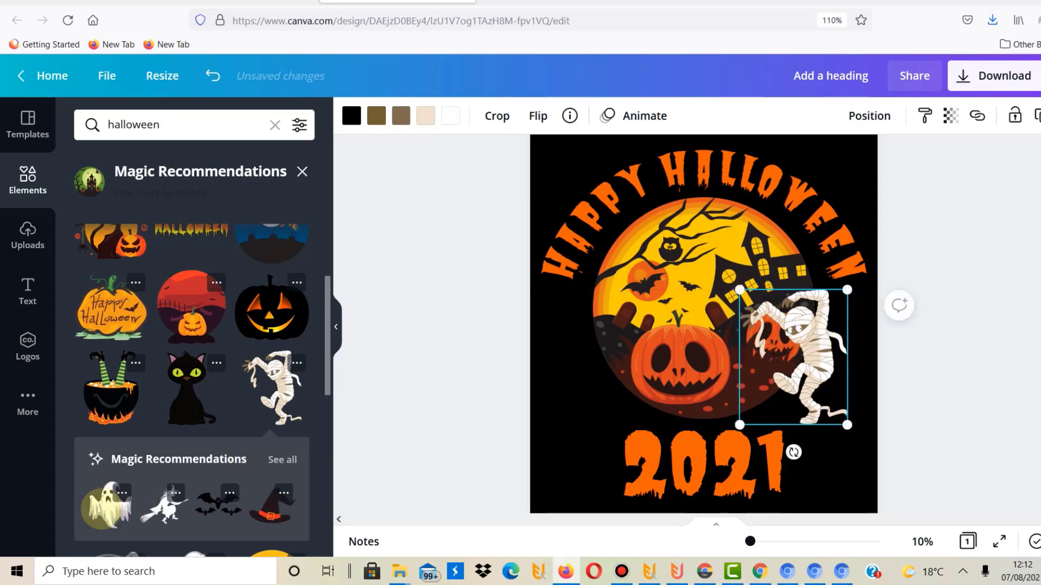
# Add the white ghost graphic, shrink it and place it behind the curved heading near the page's upper-right corner
pyautogui.click(108, 504)
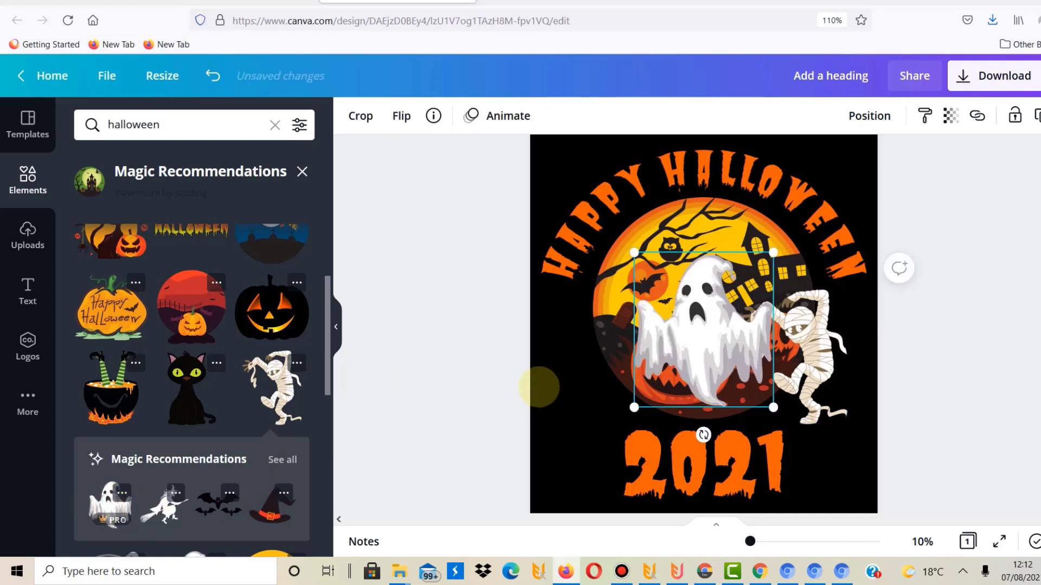
pyautogui.moveTo(634, 407); pyautogui.dragTo(805, 196)
pyautogui.click(795, 174)
pyautogui.click(715, 303)
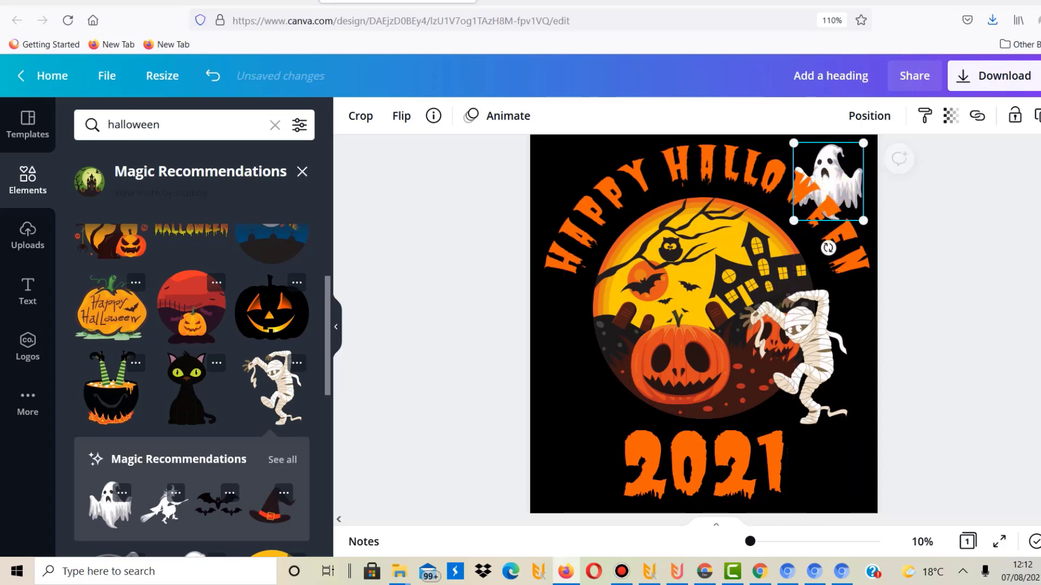
pyautogui.scroll(1, 704, 326)
pyautogui.press('Escape')
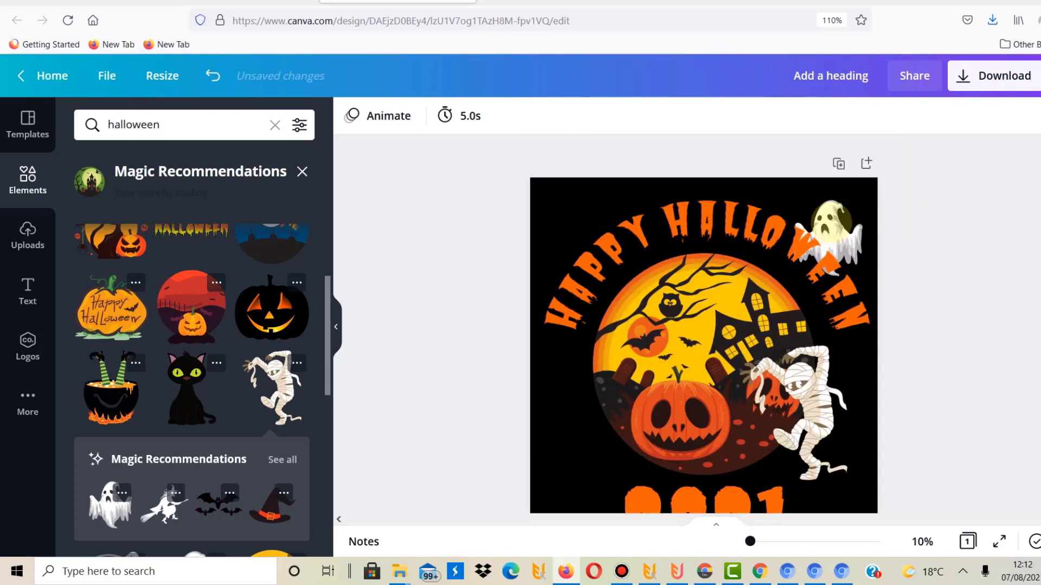
pyautogui.click(704, 228)
pyautogui.click(911, 310)
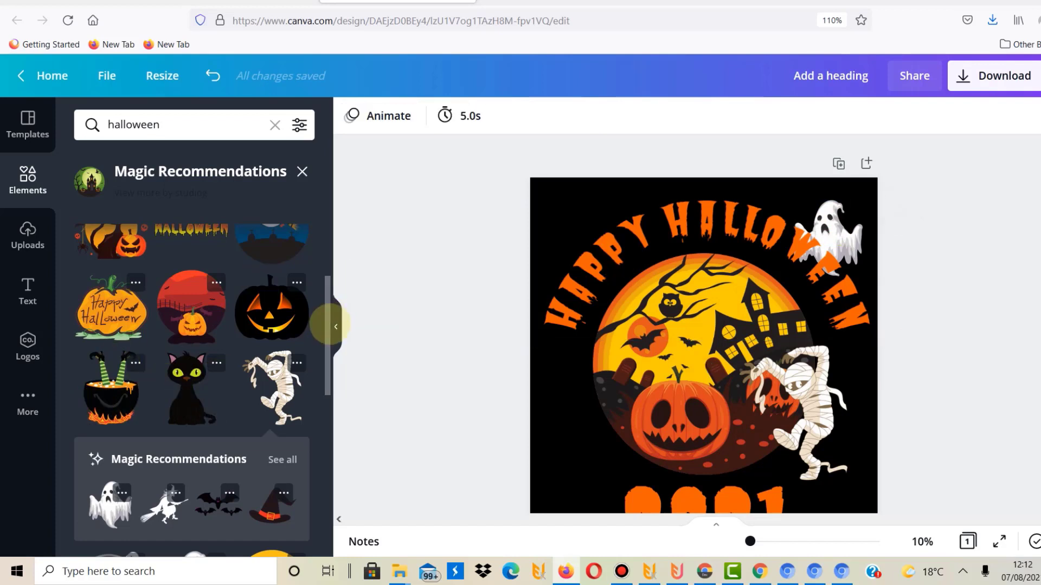
# Close the magic recommendations and return to the full results for Halloween graphics
pyautogui.moveTo(327, 328); pyautogui.dragTo(323, 490)
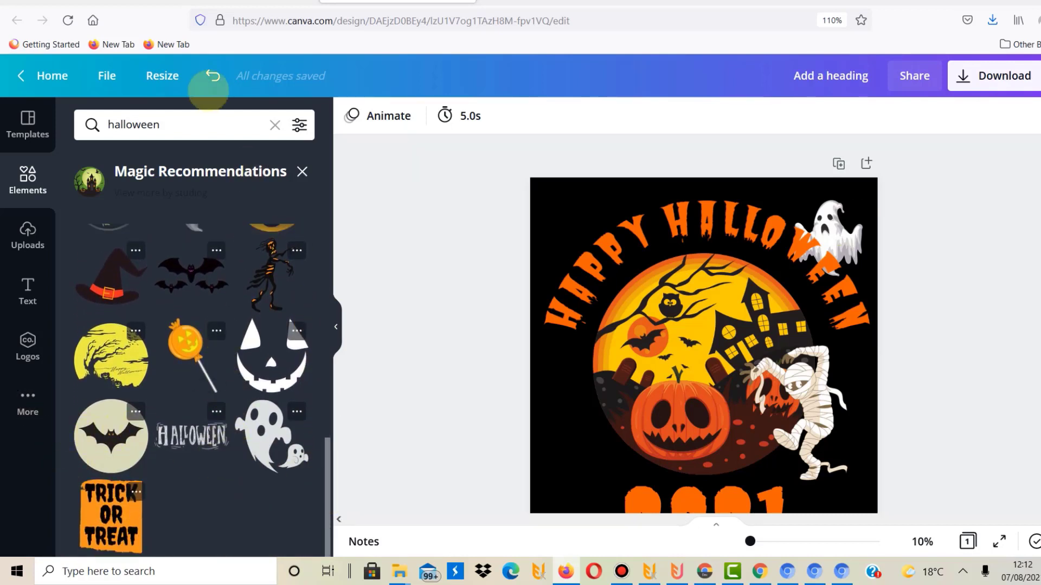
pyautogui.moveTo(326, 452); pyautogui.dragTo(296, 175)
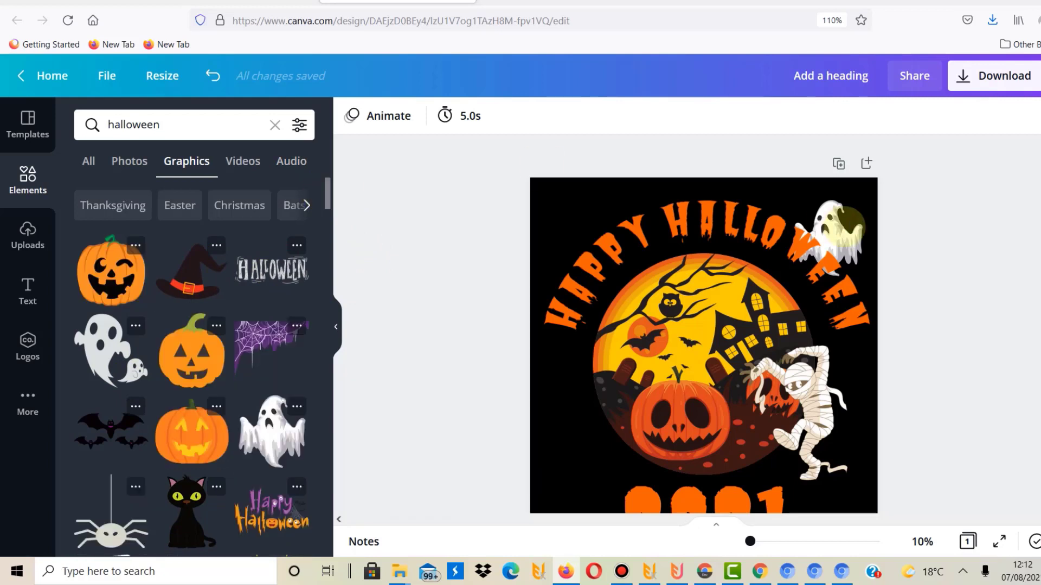
pyautogui.click(849, 222)
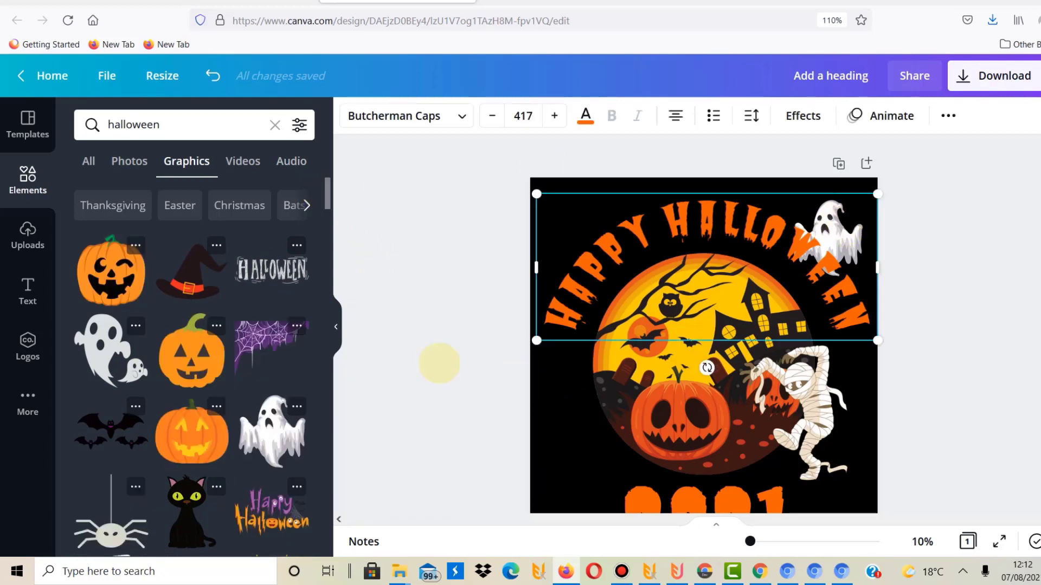
pyautogui.click(421, 427)
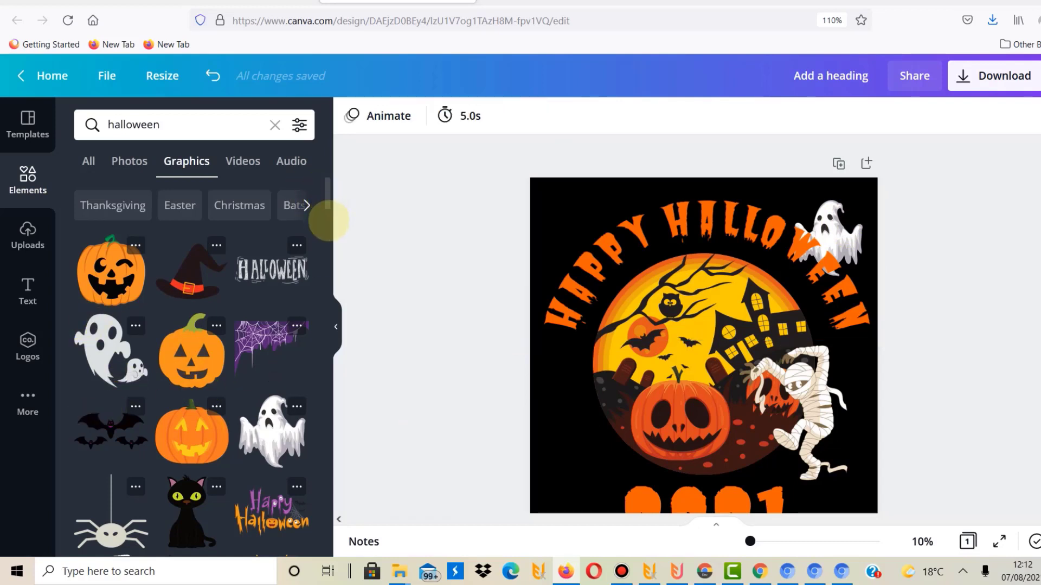
# Add the hanging spider graphic to the page and recolour it in the document's orange
pyautogui.scroll(-3, 328, 206)
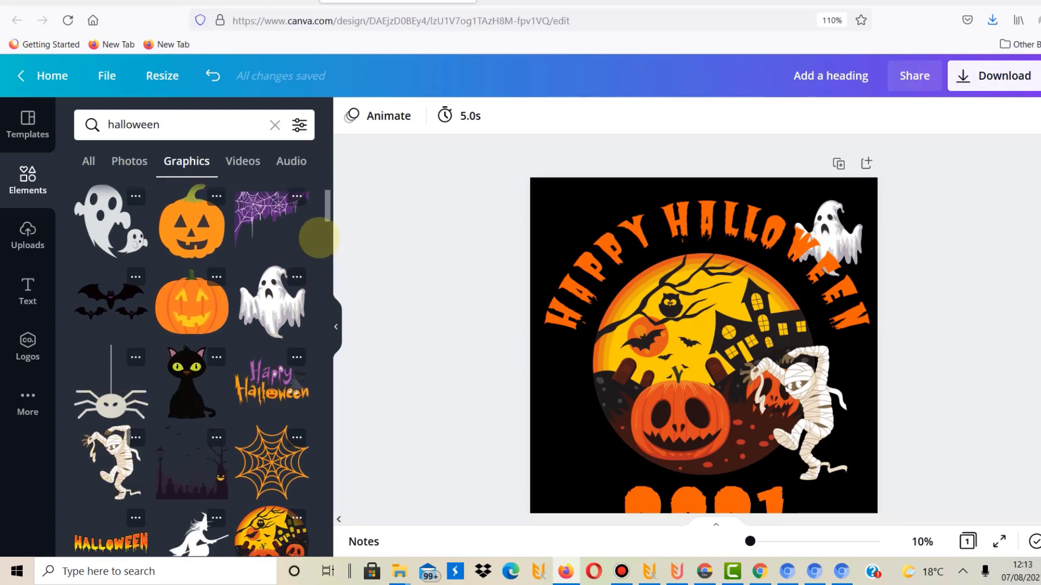
pyautogui.click(116, 383)
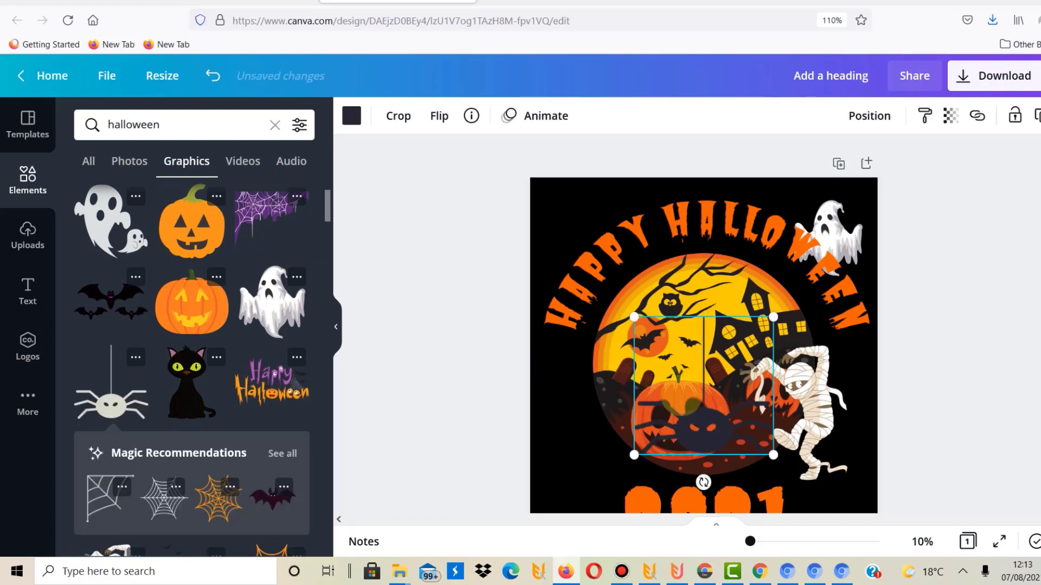
pyautogui.moveTo(698, 421); pyautogui.dragTo(575, 421)
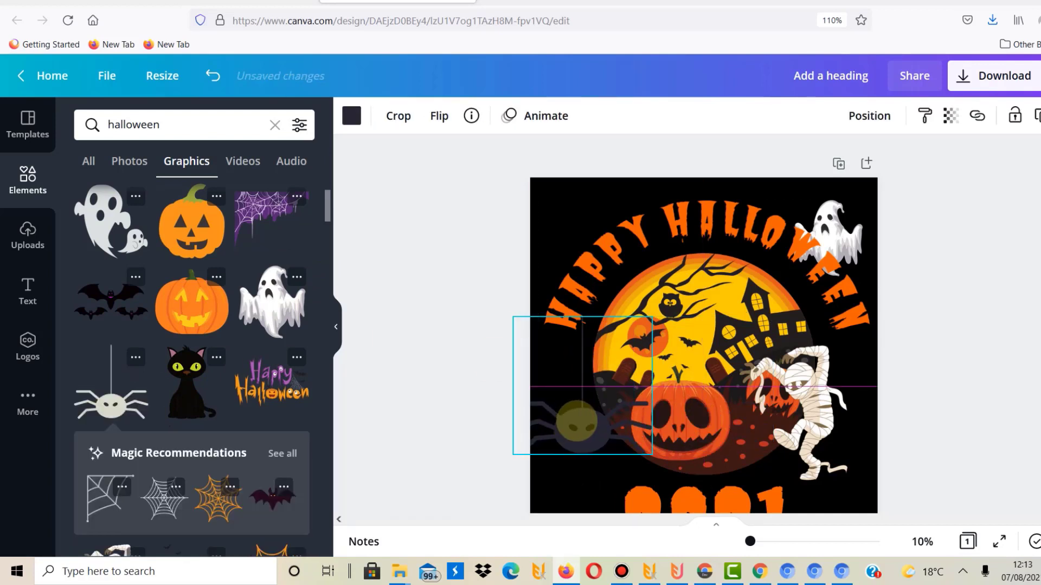
pyautogui.click(352, 114)
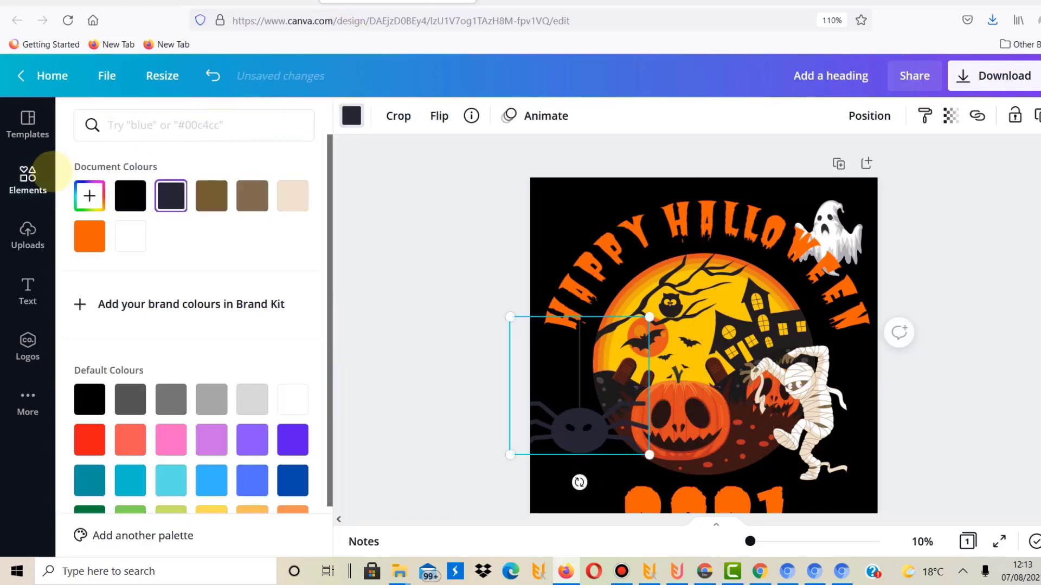
pyautogui.click(129, 236)
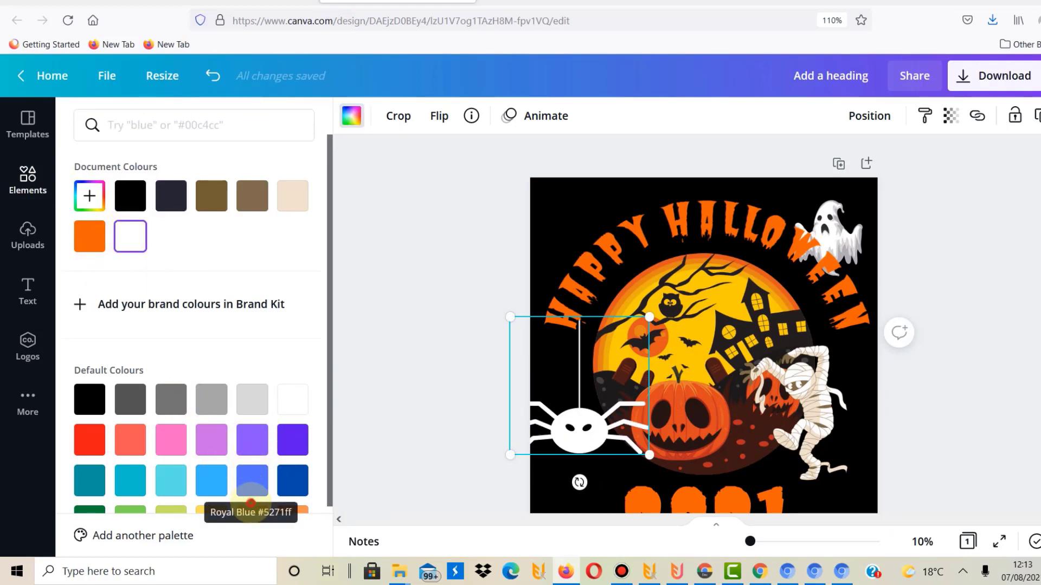
pyautogui.click(89, 237)
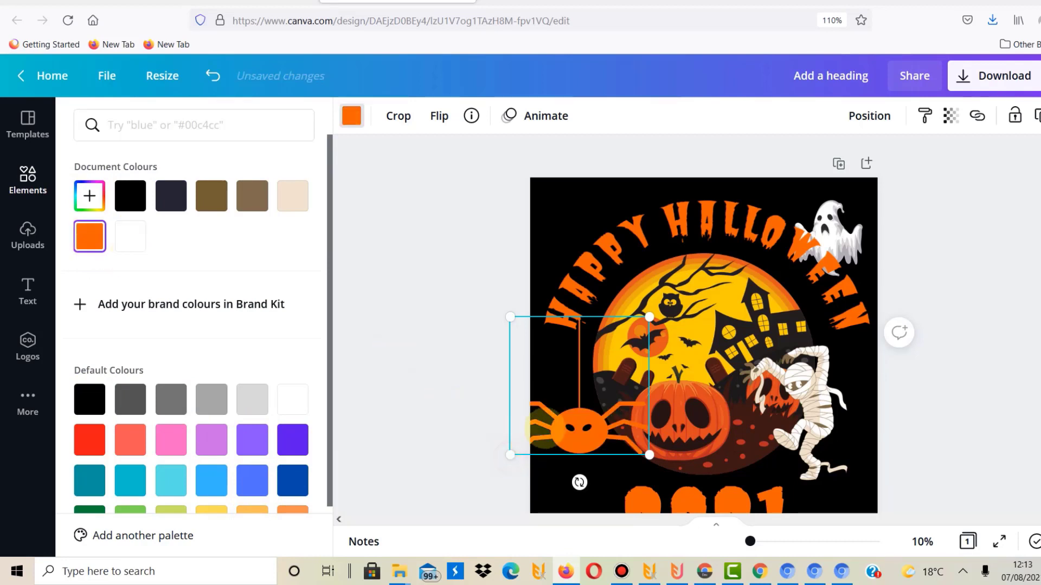
# Shrink the orange spider and hang it below the first letter of the curved heading
pyautogui.moveTo(544, 427); pyautogui.dragTo(606, 377)
pyautogui.moveTo(625, 341); pyautogui.dragTo(575, 361)
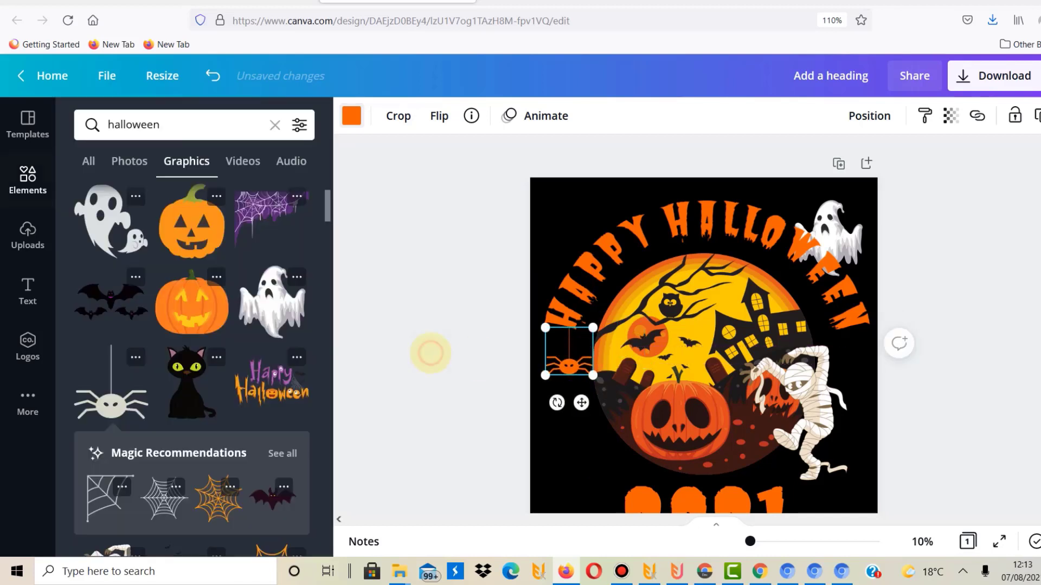
pyautogui.click(484, 378)
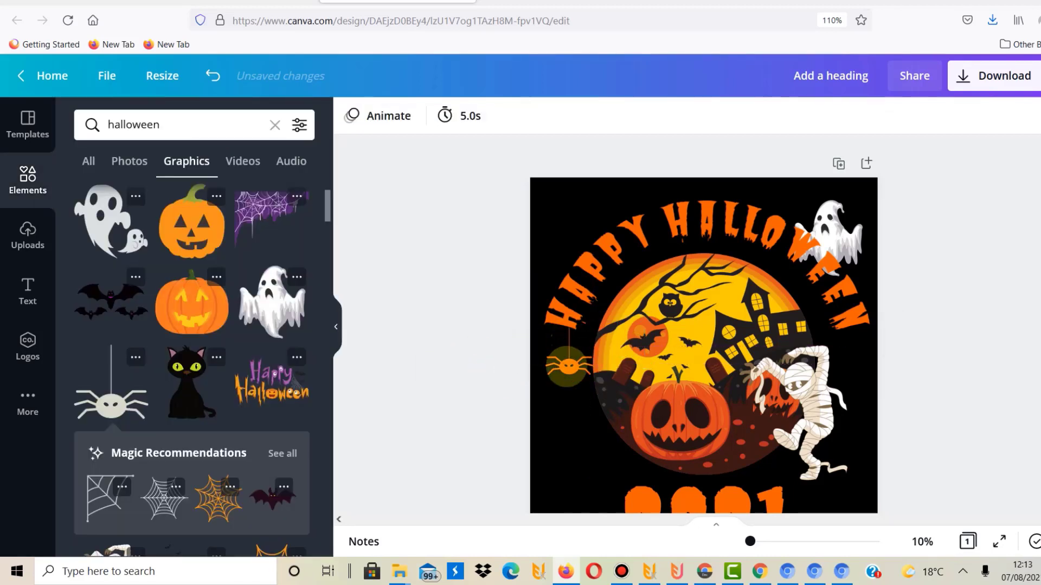
# Duplicate the orange spider and hang the copy below the last letter of the curved heading
pyautogui.click(567, 369)
pyautogui.moveTo(567, 369); pyautogui.dragTo(845, 353)
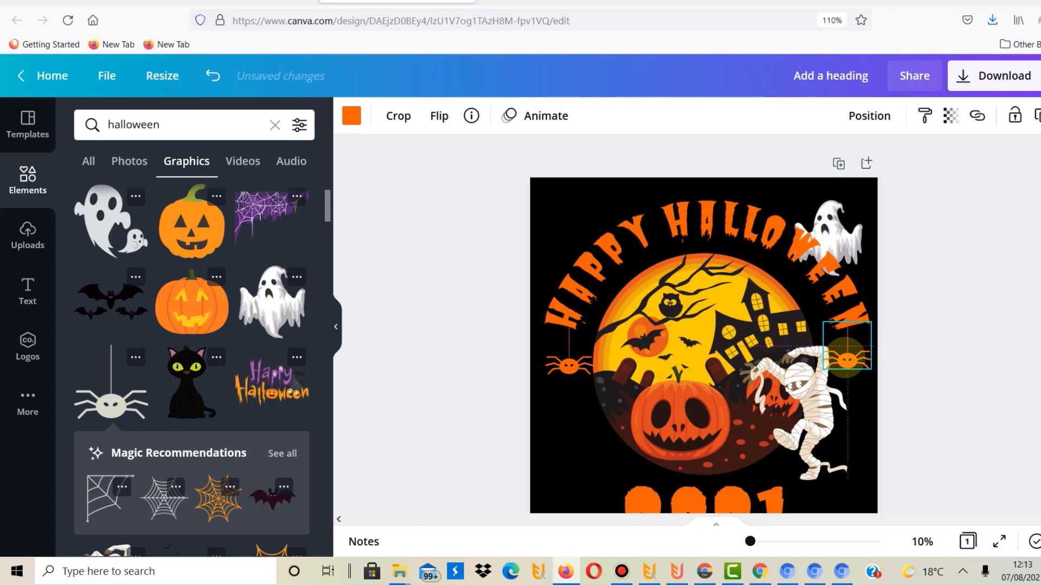
pyautogui.moveTo(846, 357); pyautogui.dragTo(848, 359)
pyautogui.click(997, 385)
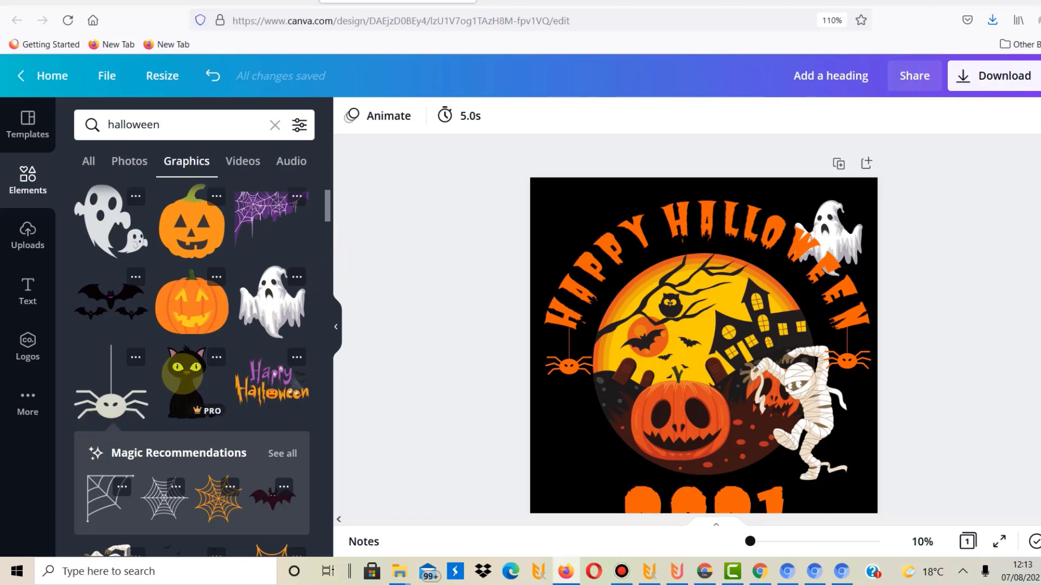
# Try the purple cobweb graphic in the page's upper-left corner and delete it
pyautogui.click(263, 214)
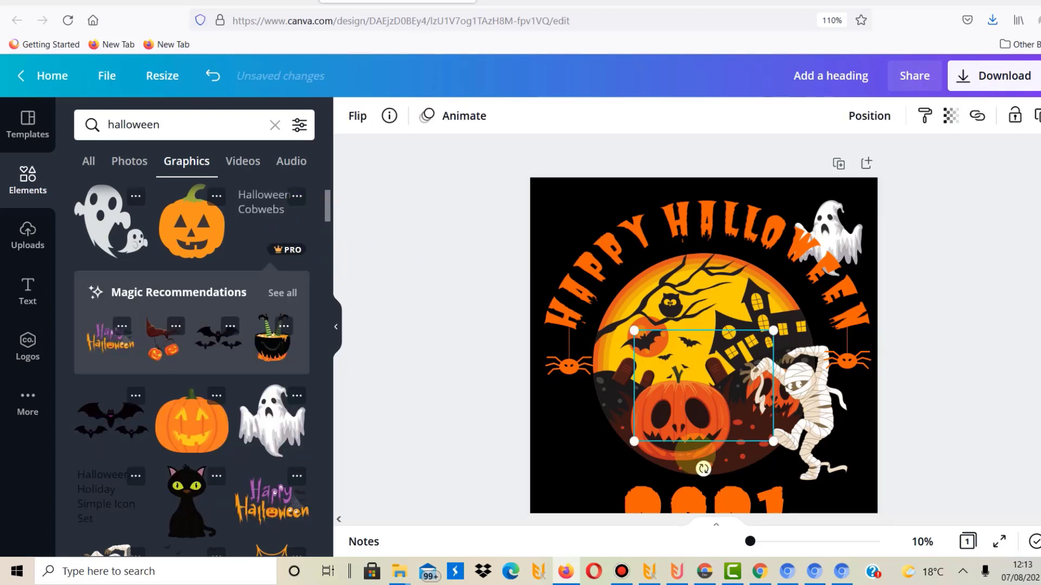
pyautogui.moveTo(689, 349); pyautogui.dragTo(584, 196)
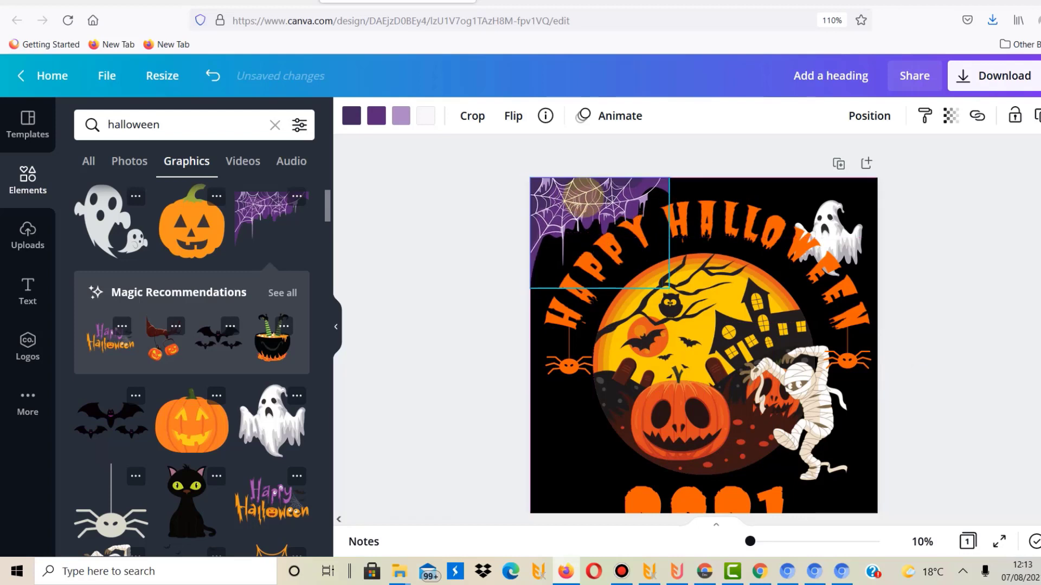
pyautogui.click(456, 226)
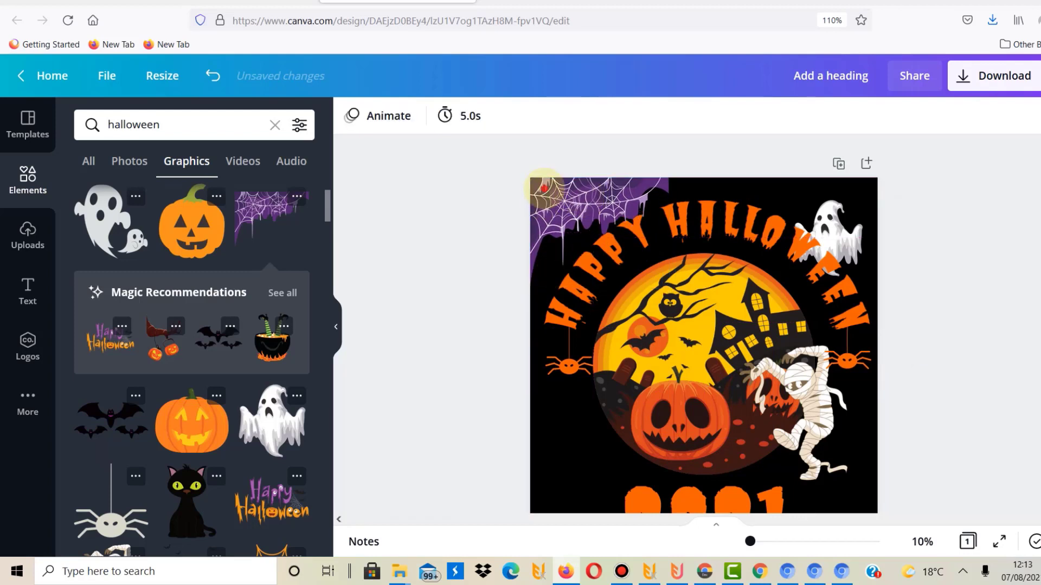
pyautogui.click(537, 205)
pyautogui.press('Delete')
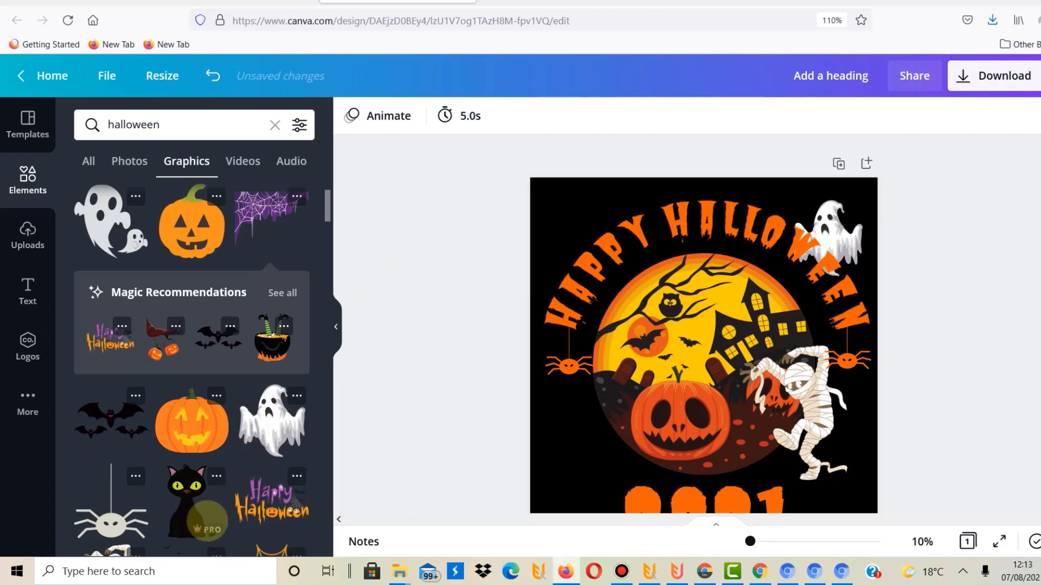
# Add the flying witch graphic, shrink it and place it on the yellow sky between the owl and the haunted house
pyautogui.moveTo(326, 210); pyautogui.dragTo(327, 242)
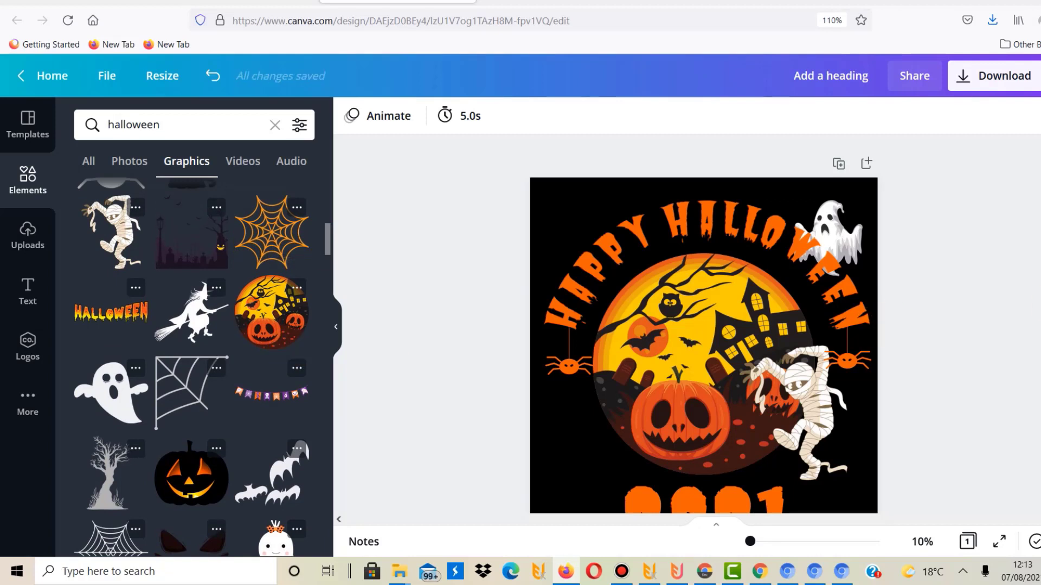
pyautogui.scroll(-1, 703, 347)
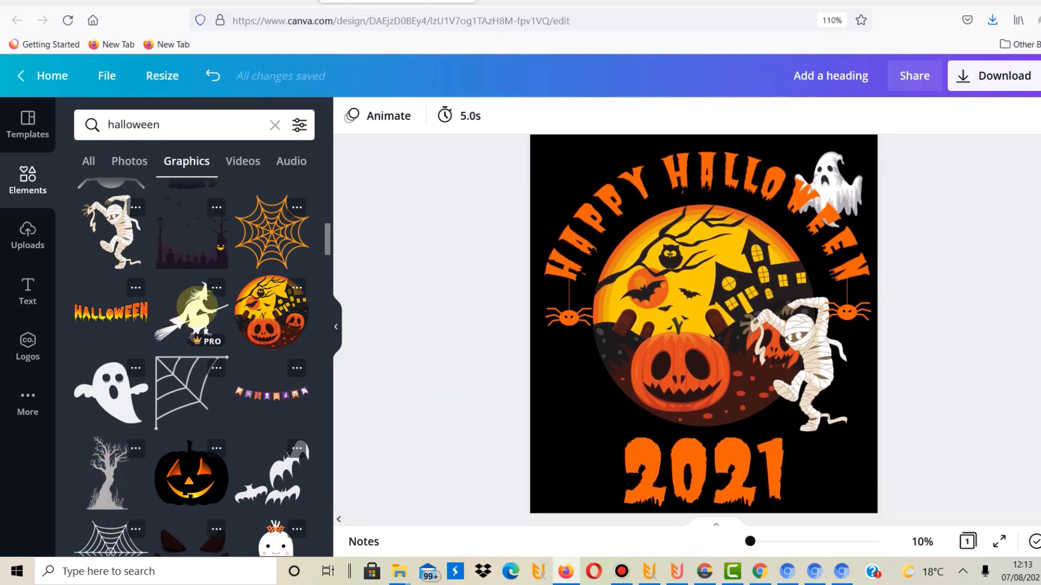
pyautogui.moveTo(192, 303); pyautogui.dragTo(726, 255)
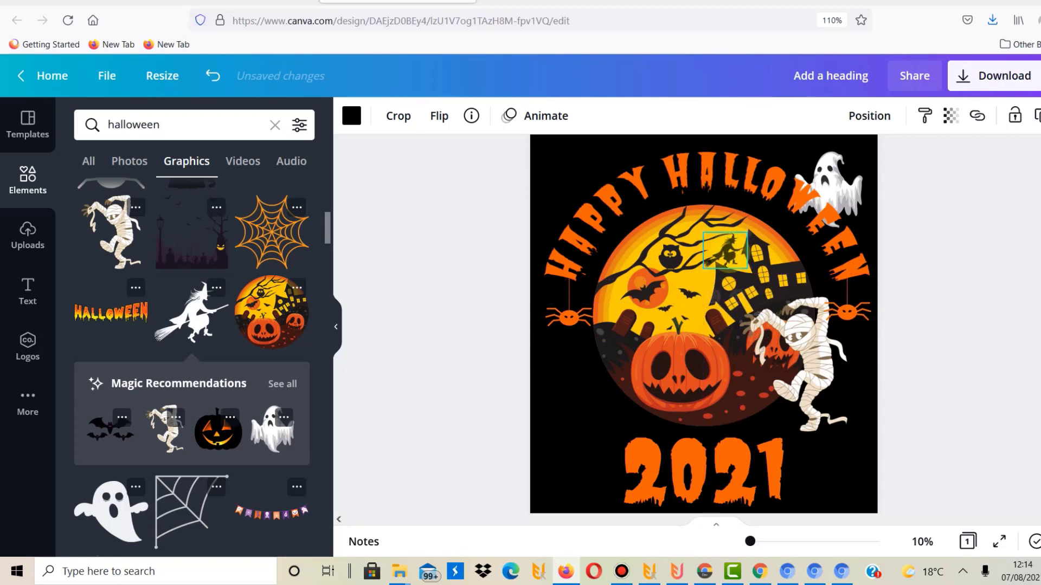
pyautogui.press('Escape')
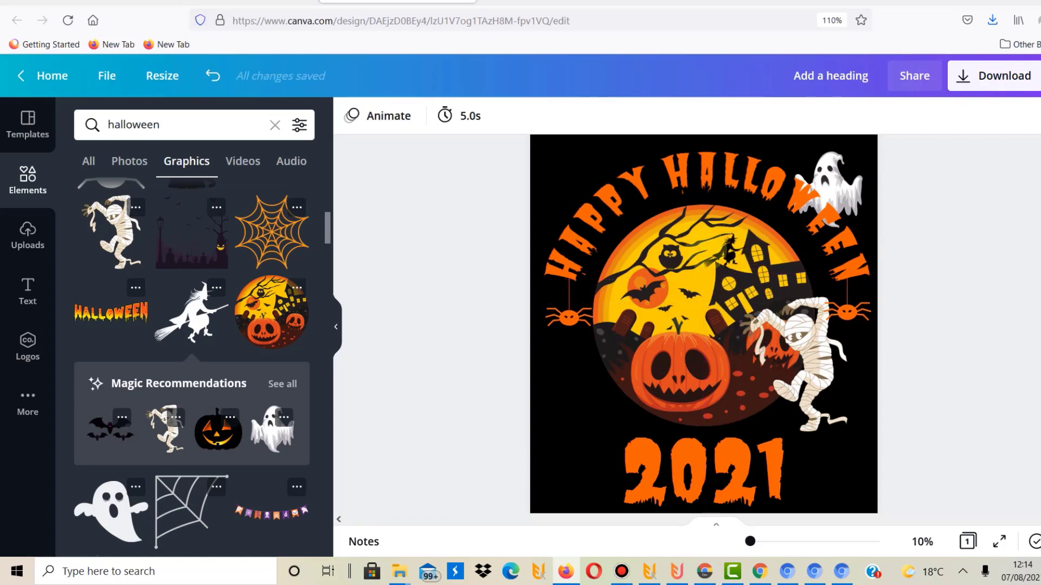
pyautogui.click(725, 250)
pyautogui.moveTo(725, 251); pyautogui.dragTo(728, 245)
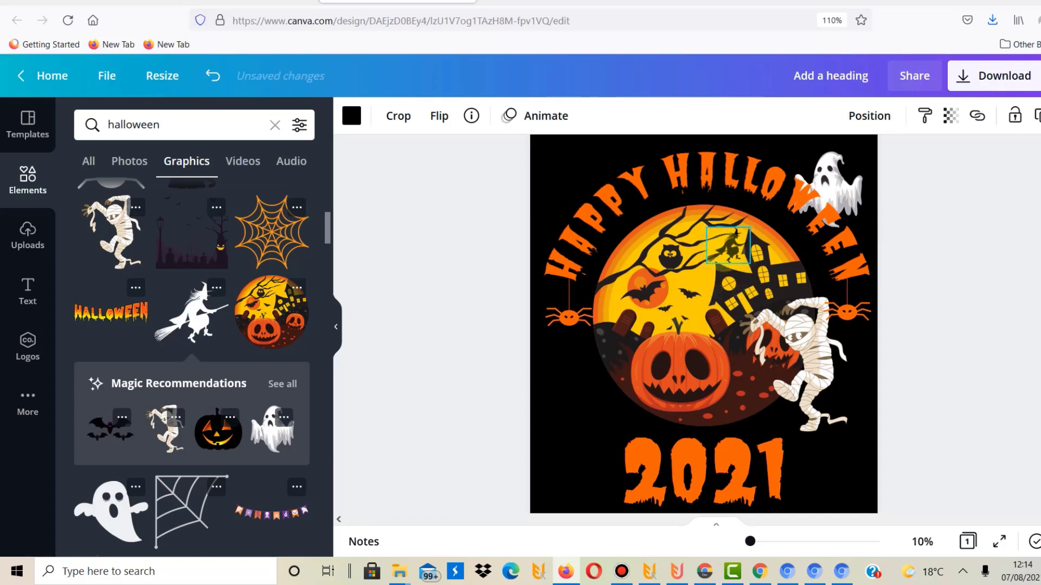
pyautogui.click(986, 345)
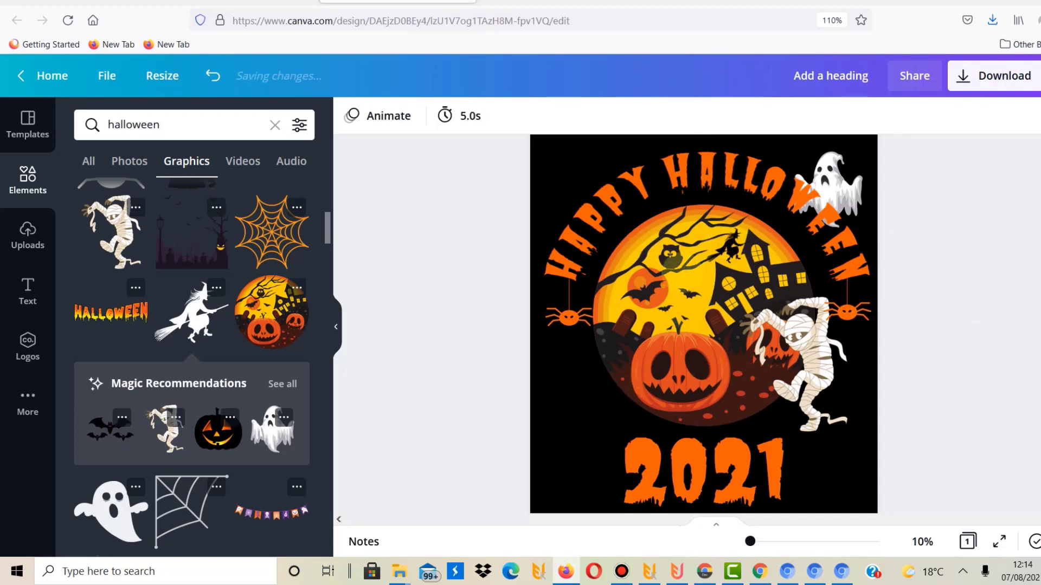
pyautogui.moveTo(731, 244); pyautogui.dragTo(703, 274)
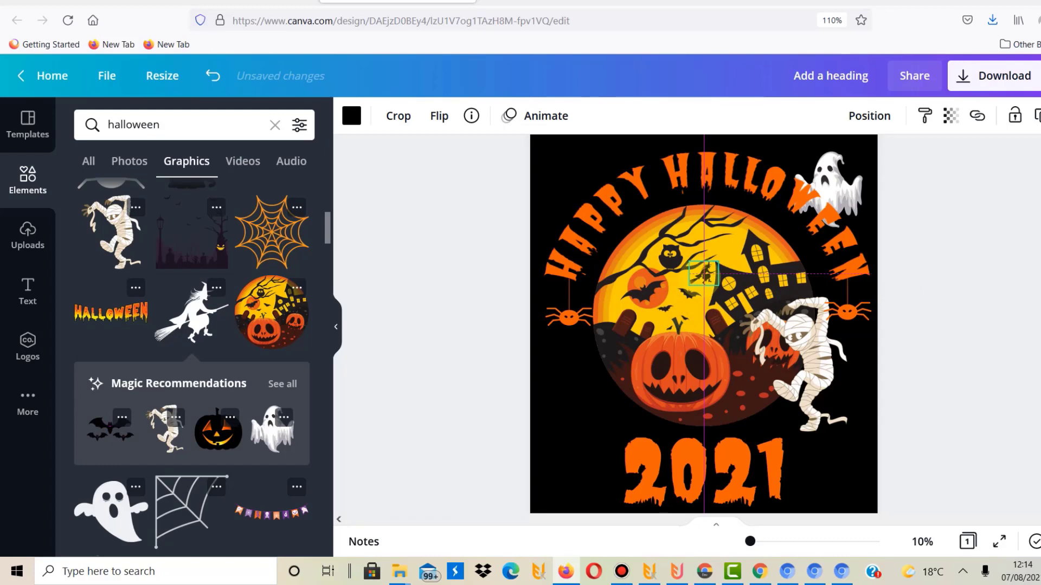
pyautogui.click(952, 276)
# Add the purple witch hat graphic, shrink it and place it on the mummy's head
pyautogui.scroll(-1, 412, 345)
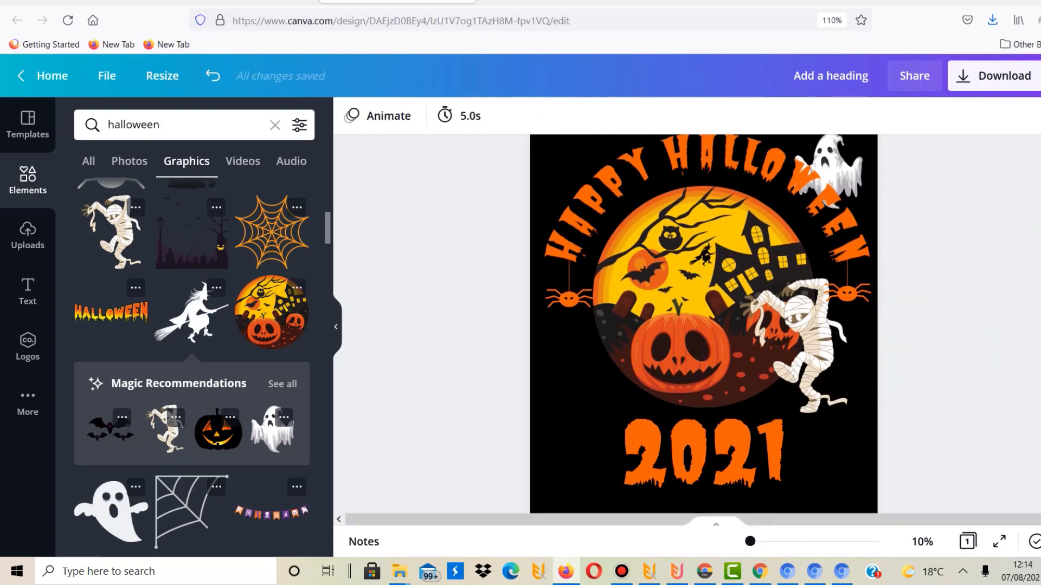
pyautogui.moveTo(327, 230); pyautogui.dragTo(336, 326)
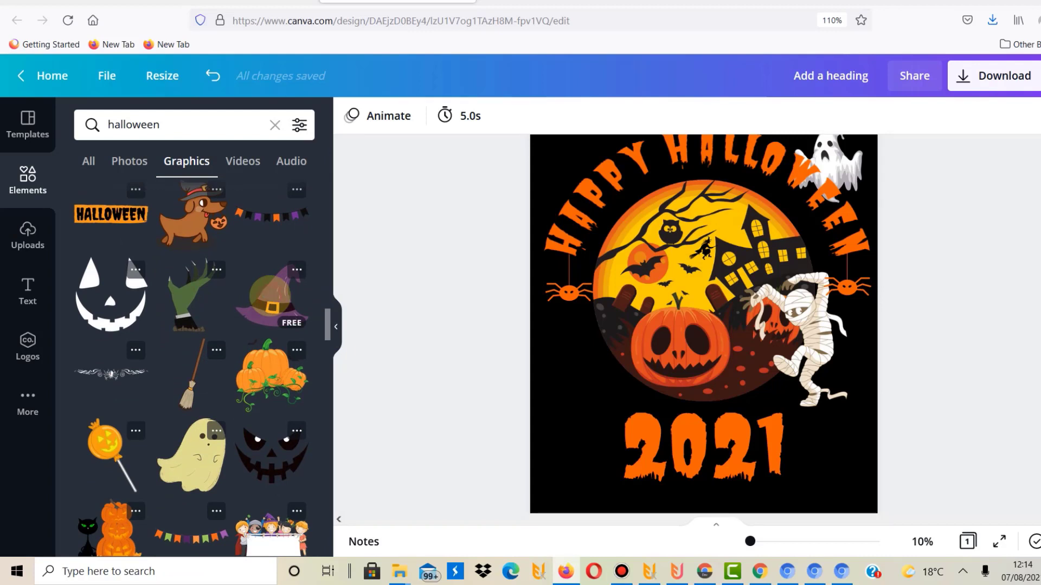
pyautogui.click(262, 295)
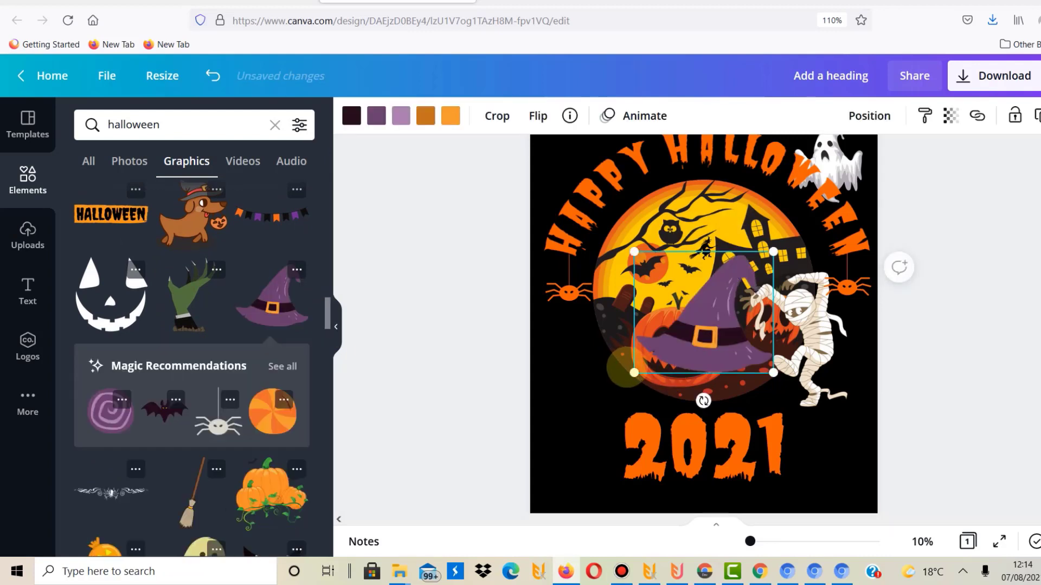
pyautogui.moveTo(634, 373); pyautogui.dragTo(756, 268)
pyautogui.moveTo(737, 199); pyautogui.dragTo(814, 271)
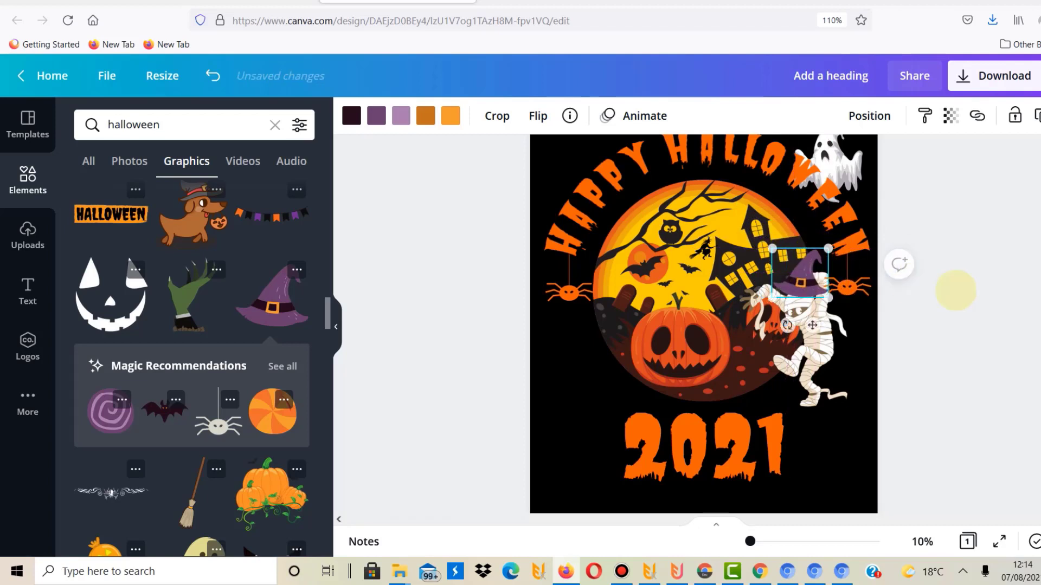
pyautogui.click(982, 300)
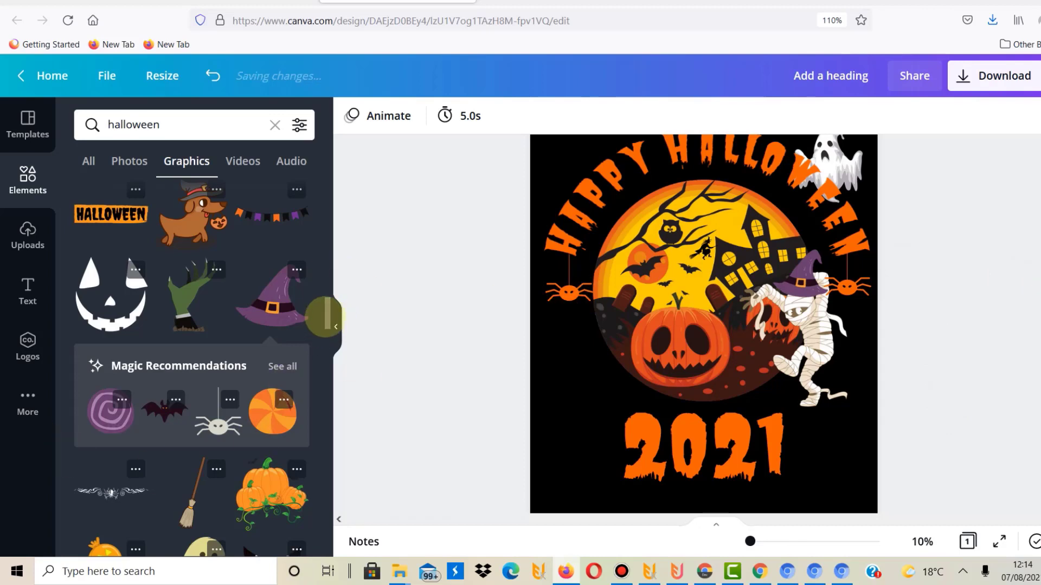
# Try the purple haunted house graphic, shrunk and moved to the round graphic's lower-left edge, and delete it
pyautogui.scroll(-5, 324, 317)
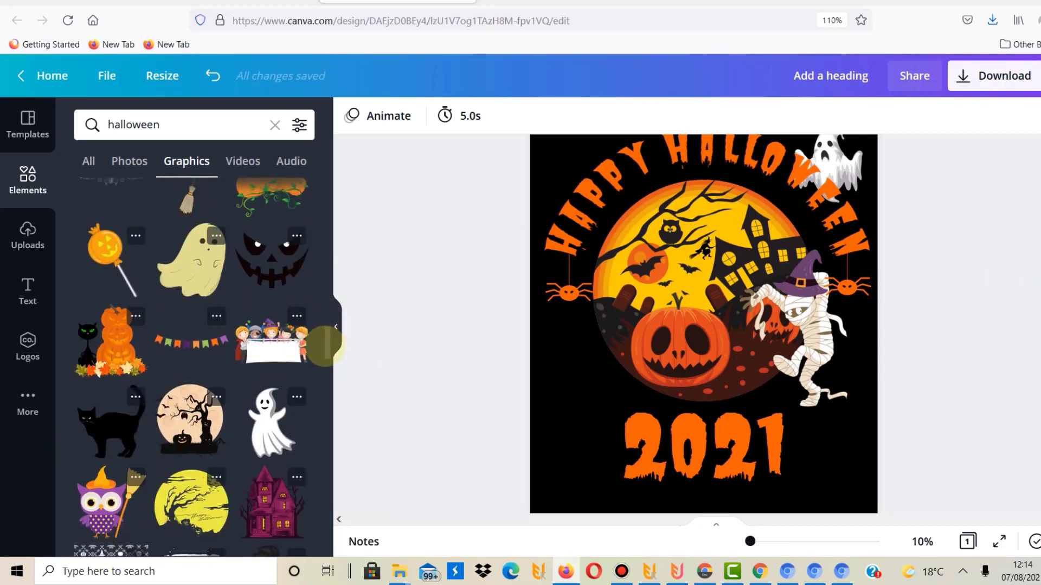
pyautogui.moveTo(324, 343); pyautogui.dragTo(324, 350)
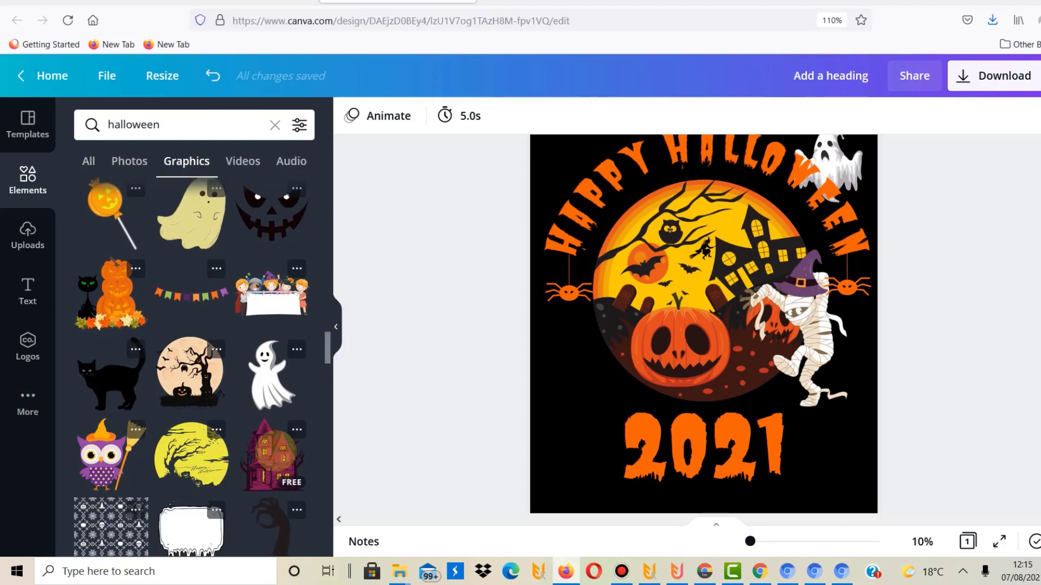
pyautogui.click(275, 450)
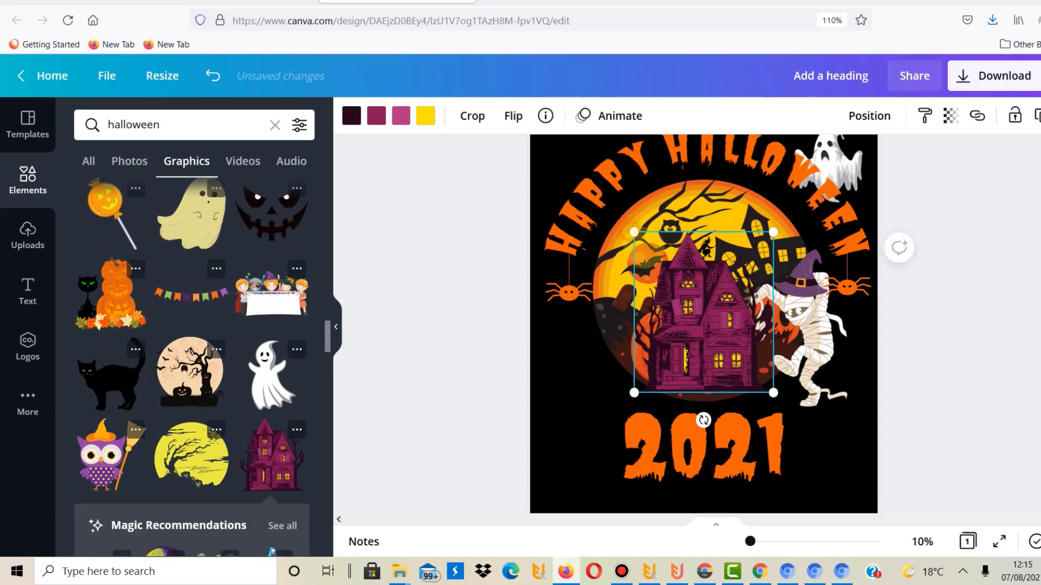
pyautogui.moveTo(634, 232); pyautogui.dragTo(710, 320)
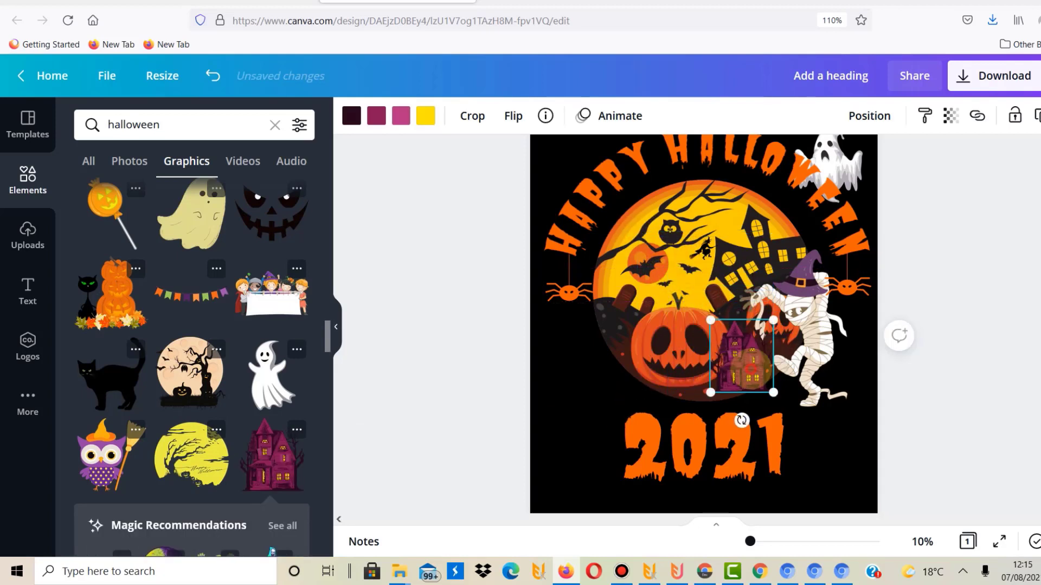
pyautogui.moveTo(751, 368); pyautogui.dragTo(607, 366)
pyautogui.press('Delete')
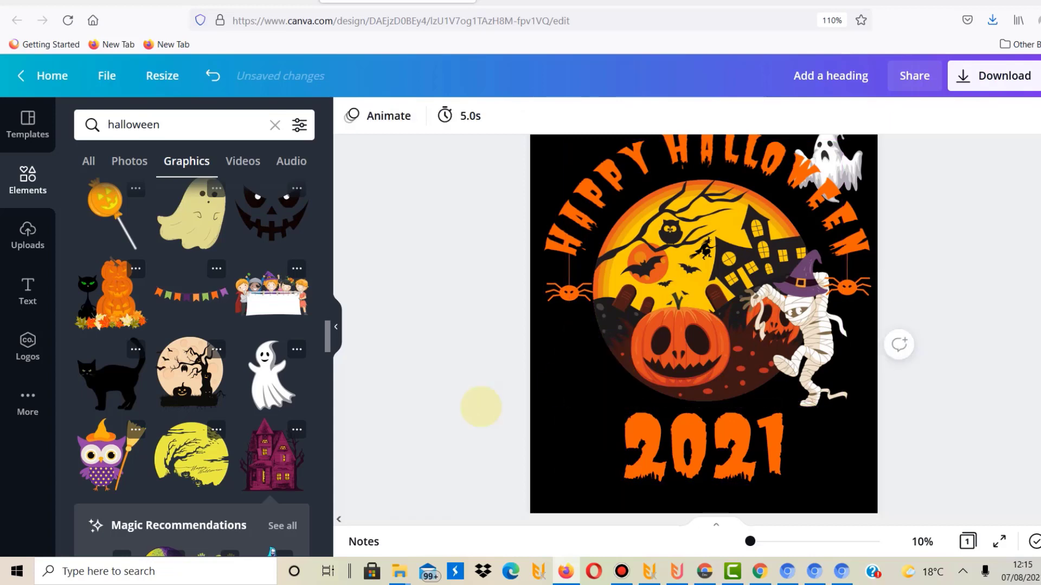
# Try the white sheet ghost graphic, shrunk and placed at the round graphic's lower-left edge, and delete it
pyautogui.moveTo(329, 332); pyautogui.dragTo(329, 378)
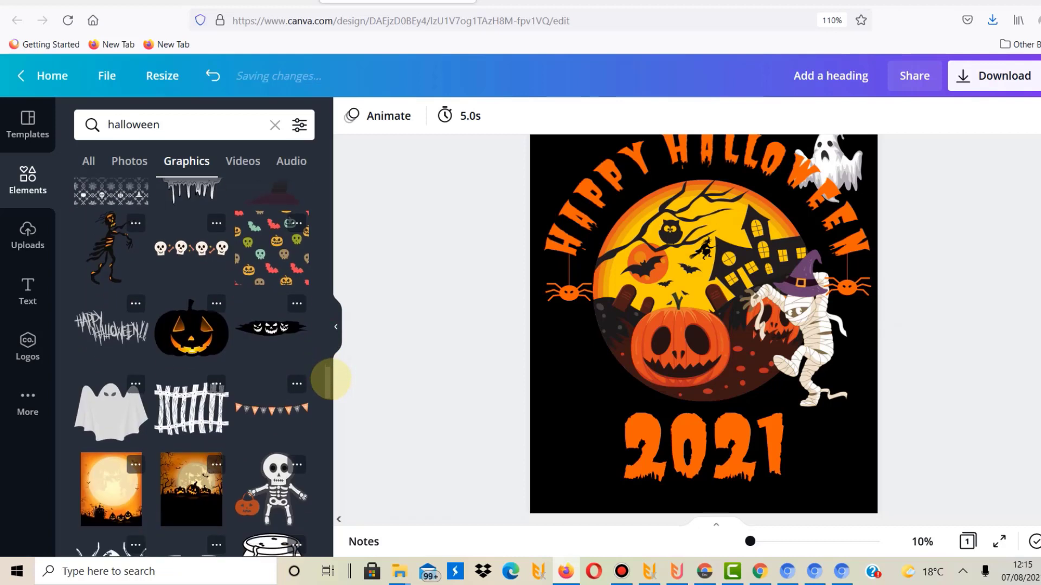
pyautogui.click(106, 404)
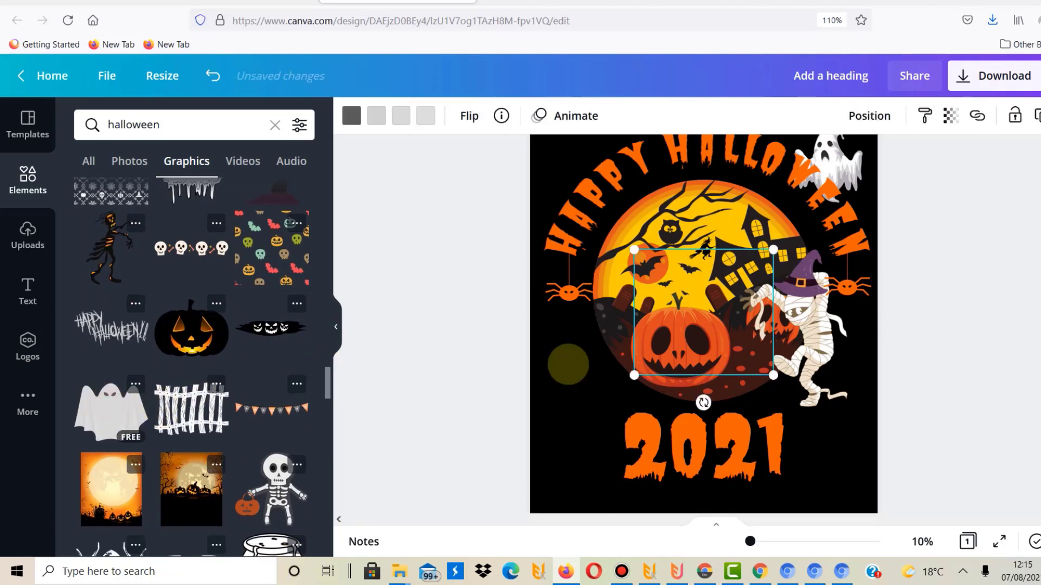
pyautogui.moveTo(690, 316); pyautogui.dragTo(586, 363)
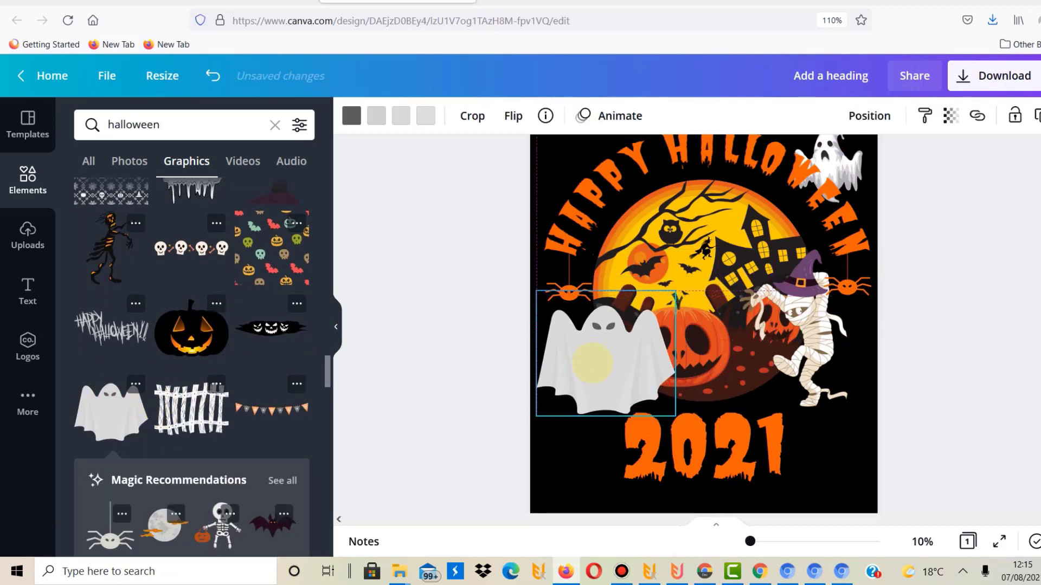
pyautogui.moveTo(536, 291); pyautogui.dragTo(605, 352)
pyautogui.click(623, 412)
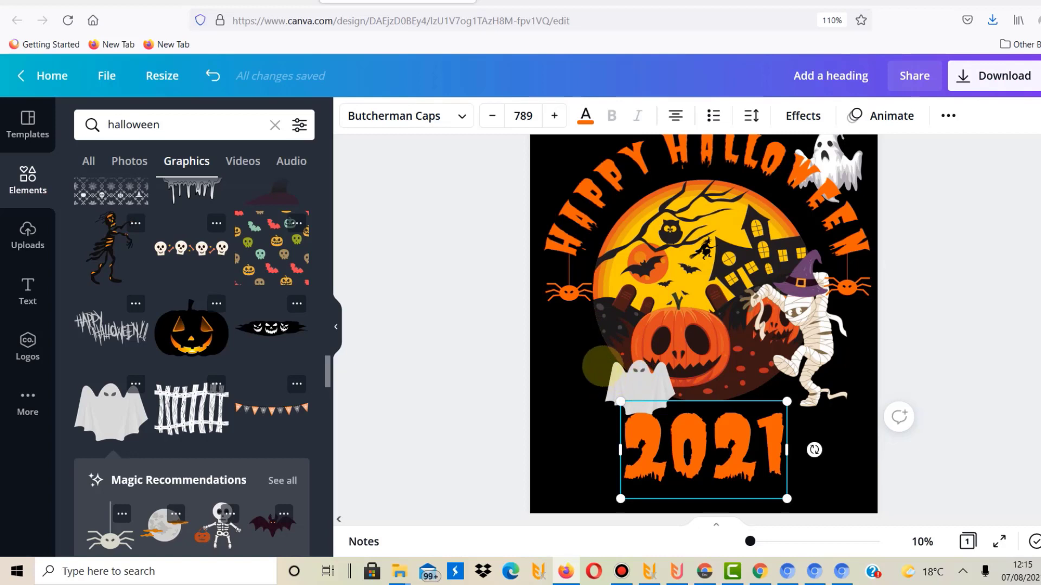
pyautogui.click(491, 370)
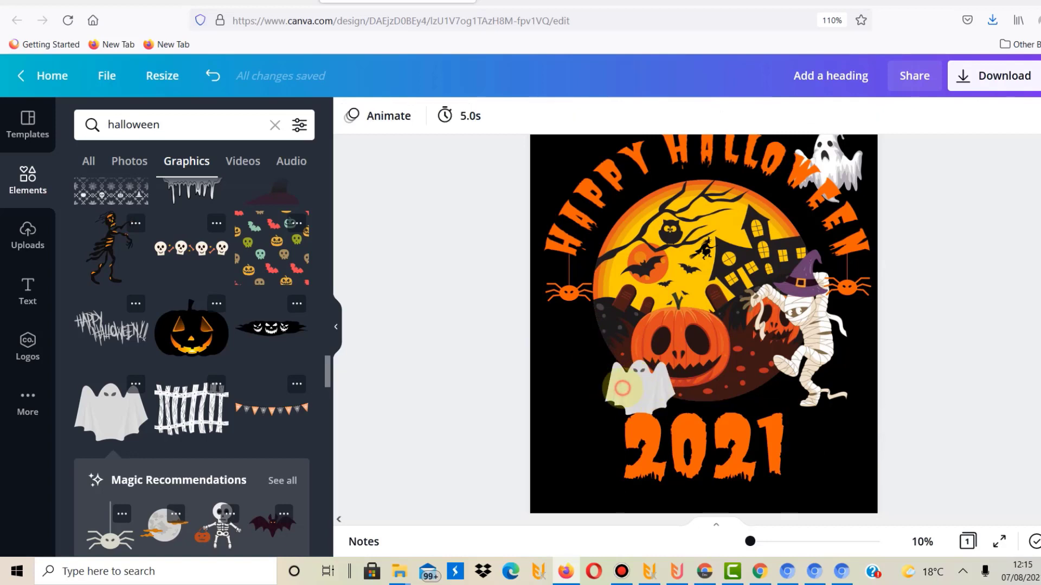
pyautogui.click(622, 389)
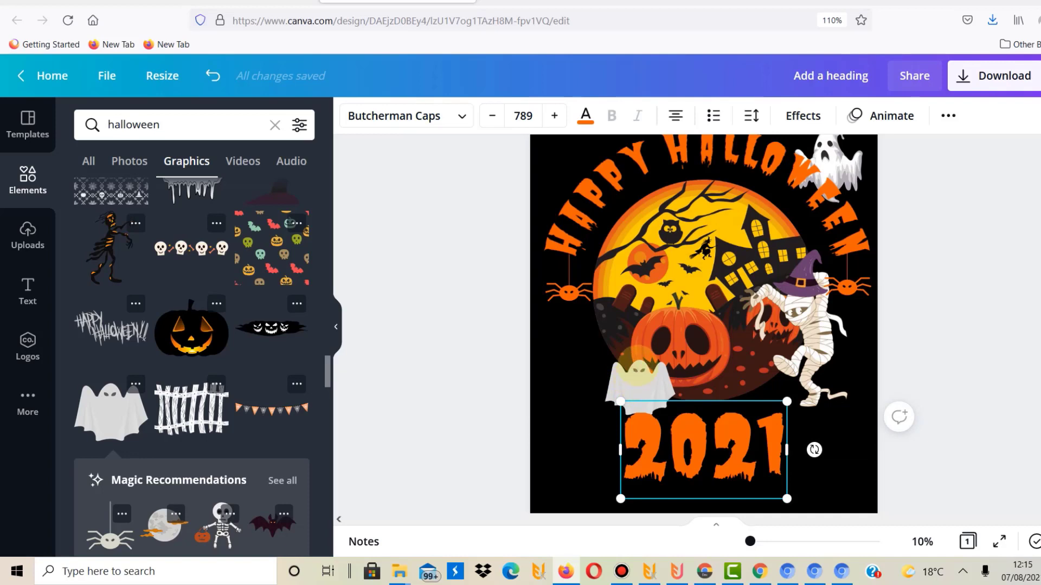
pyautogui.click(639, 372)
pyautogui.moveTo(638, 367); pyautogui.dragTo(587, 358)
pyautogui.press('Delete')
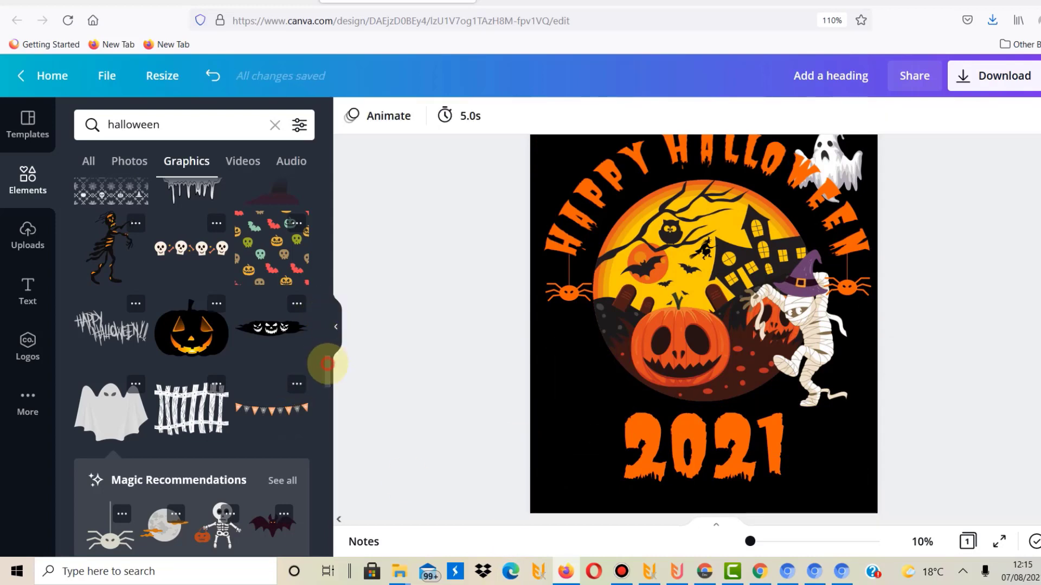
# Add the grey RIP tombstone graphic, place it at the lower left overlapping 2021 and shrink it to about 1,446 by 1,451
pyautogui.moveTo(327, 363); pyautogui.dragTo(311, 483)
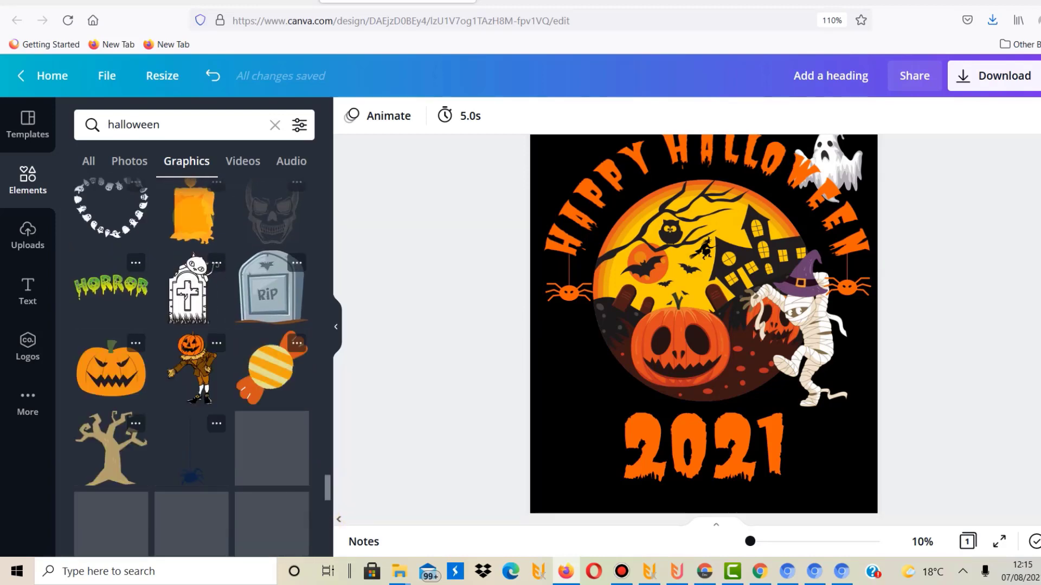
pyautogui.click(267, 294)
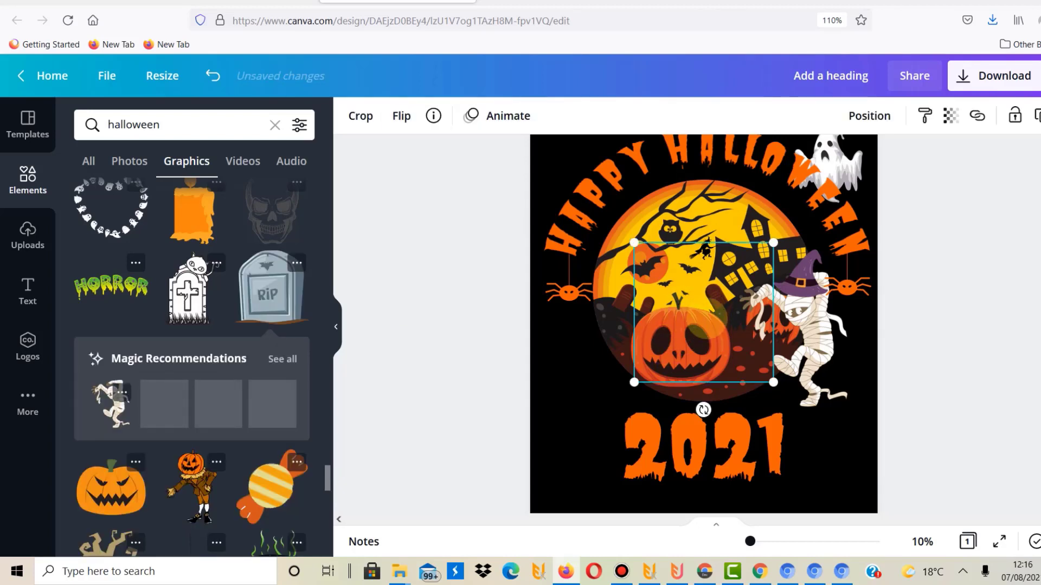
pyautogui.moveTo(701, 335); pyautogui.dragTo(616, 420)
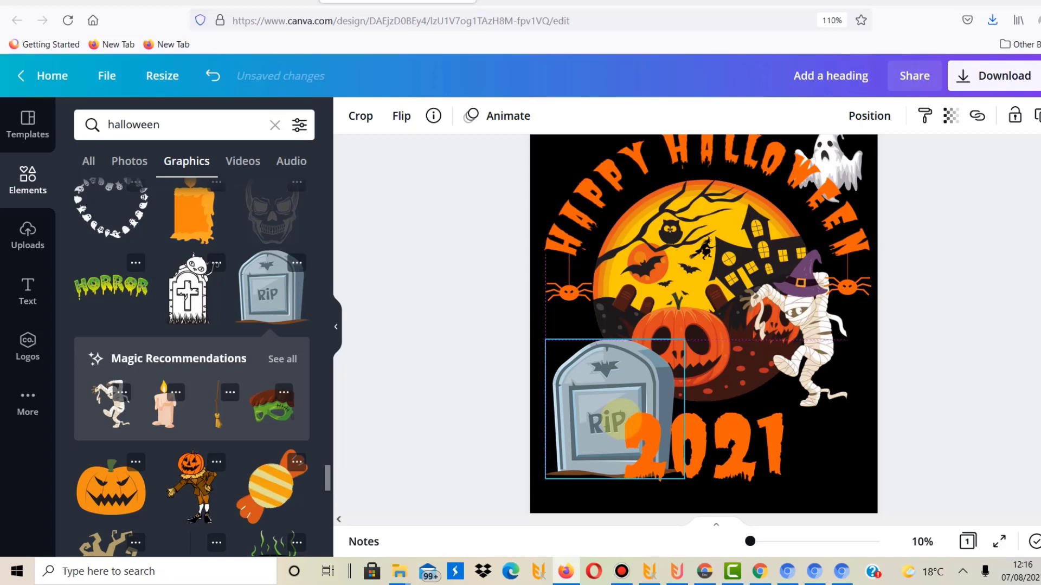
pyautogui.moveTo(618, 419); pyautogui.dragTo(618, 418)
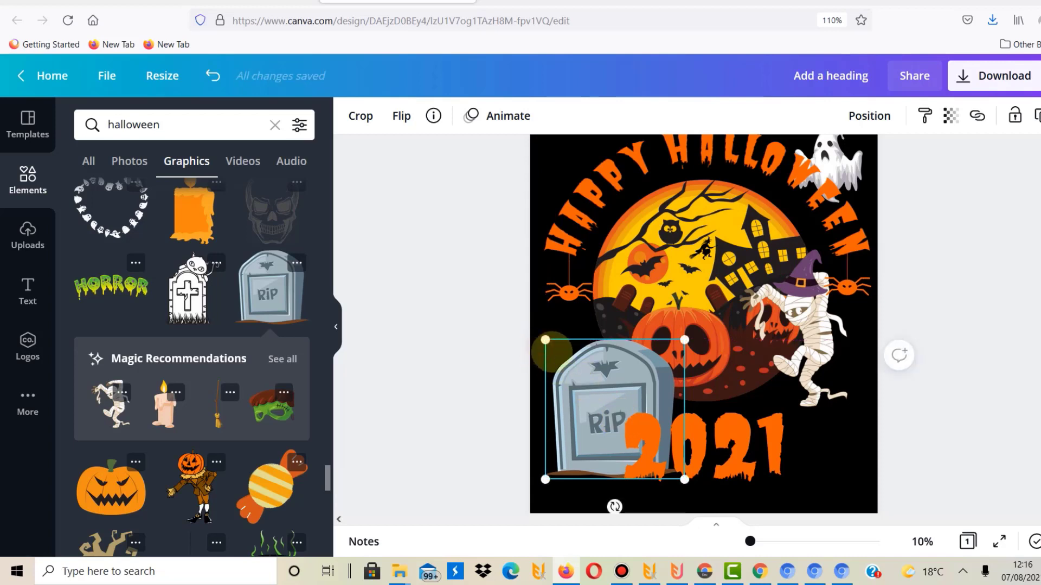
pyautogui.moveTo(546, 340); pyautogui.dragTo(572, 368)
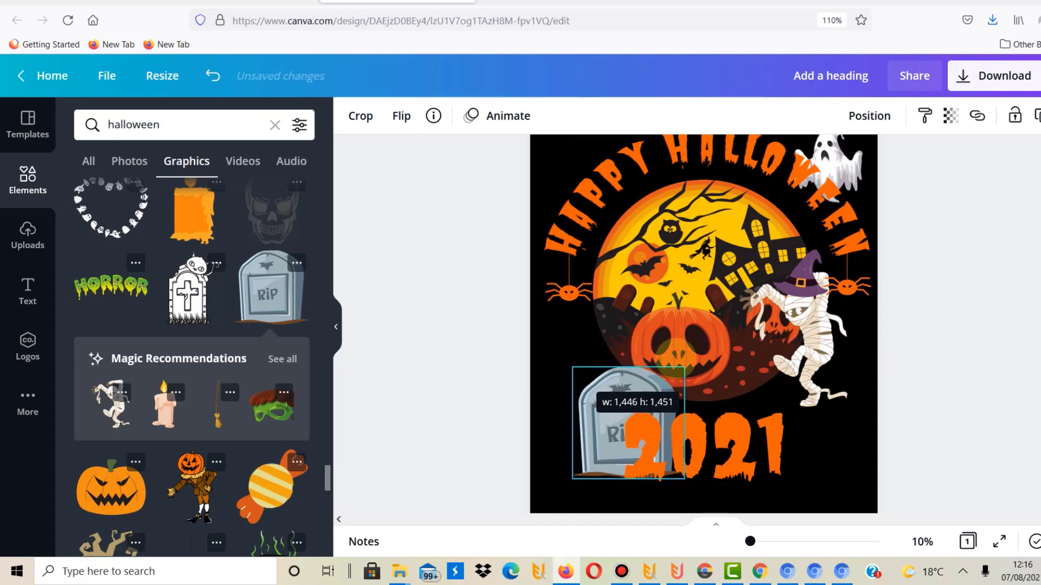
pyautogui.click(973, 412)
# Send the curved HAPPY HALLOWEEN text to the back so it sits behind the white ghost
pyautogui.scroll(2, 973, 412)
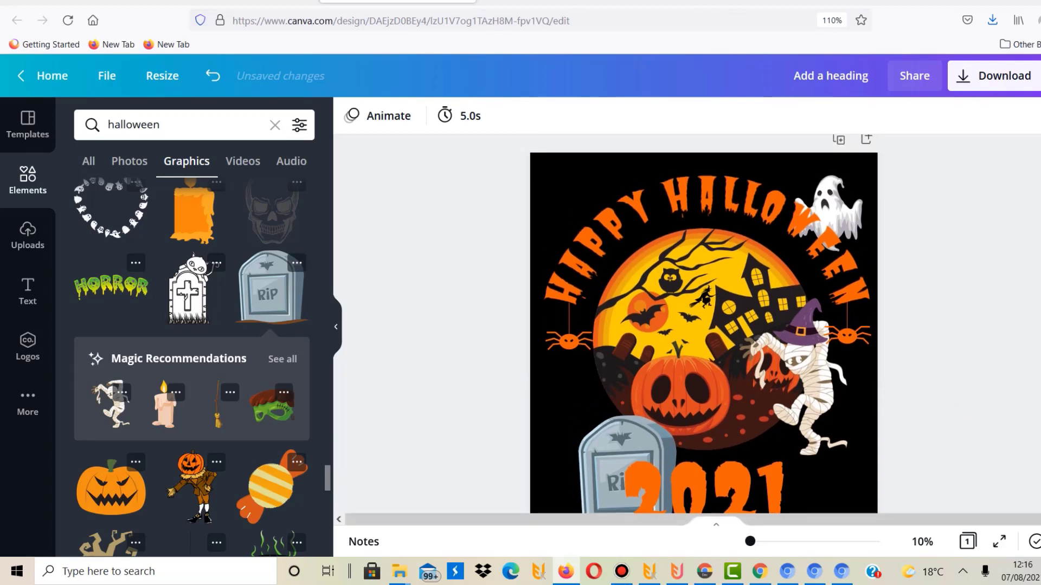
pyautogui.scroll(-1, 886, 158)
pyautogui.click(704, 163)
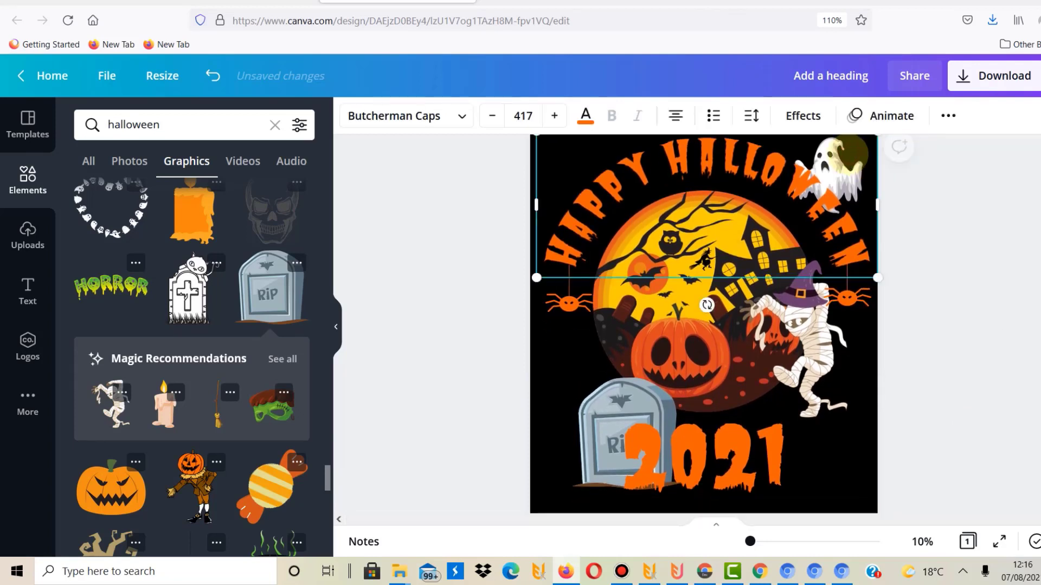
pyautogui.scroll(2, 723, 211)
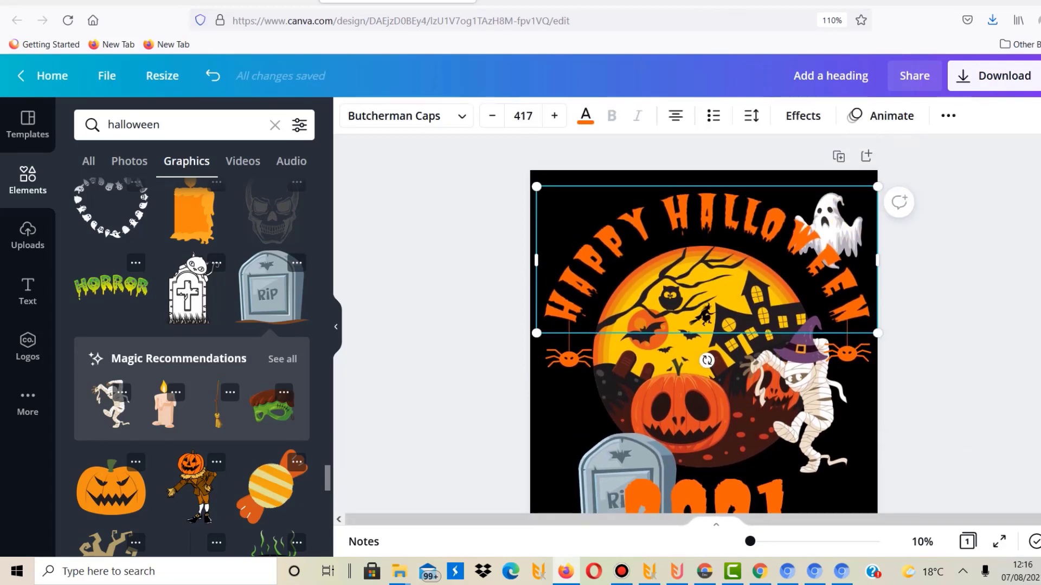
pyautogui.click(724, 211)
pyautogui.rightClick(722, 211)
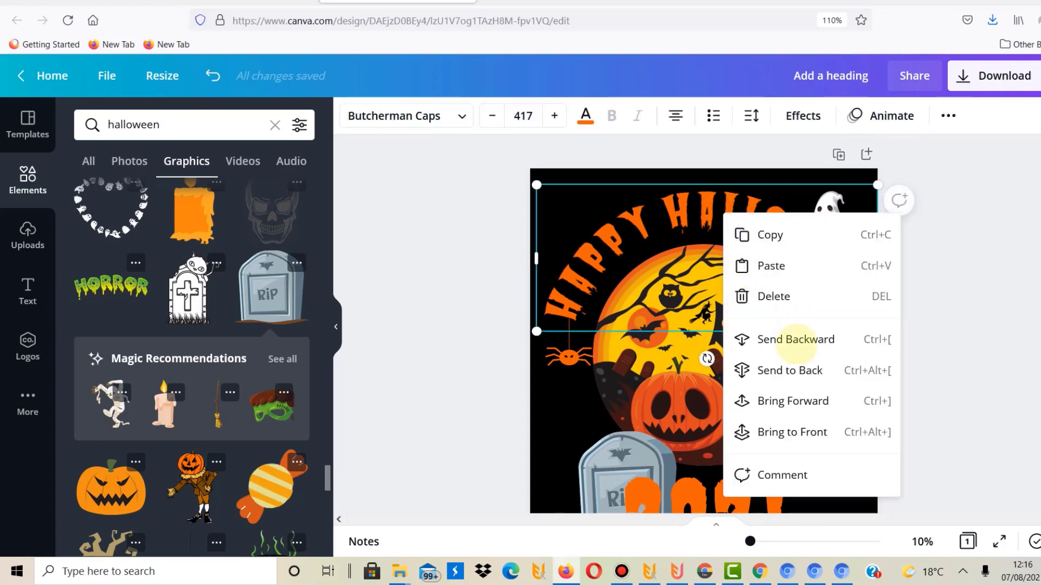
pyautogui.click(794, 347)
pyautogui.rightClick(795, 270)
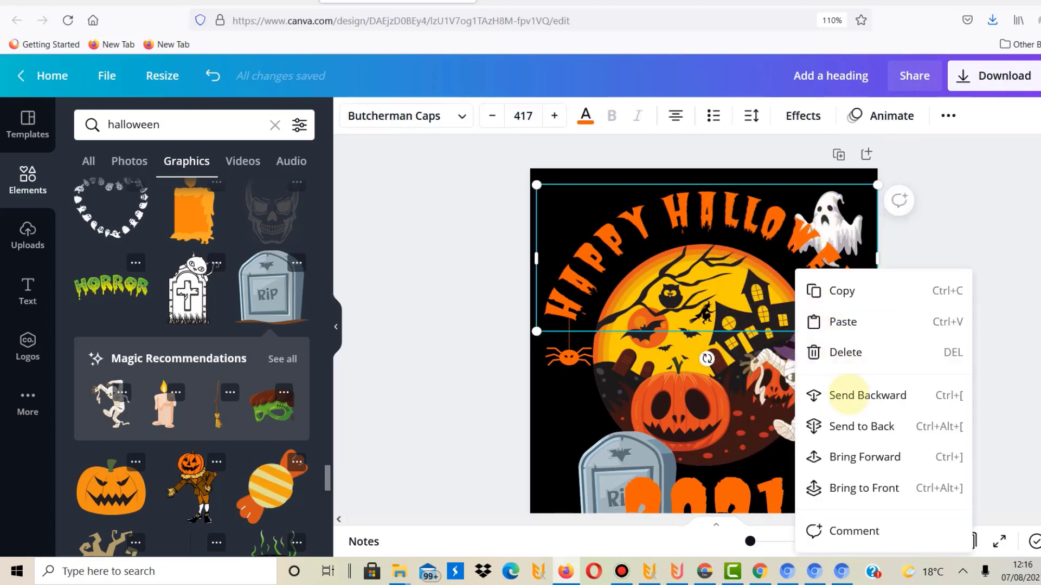
pyautogui.click(848, 395)
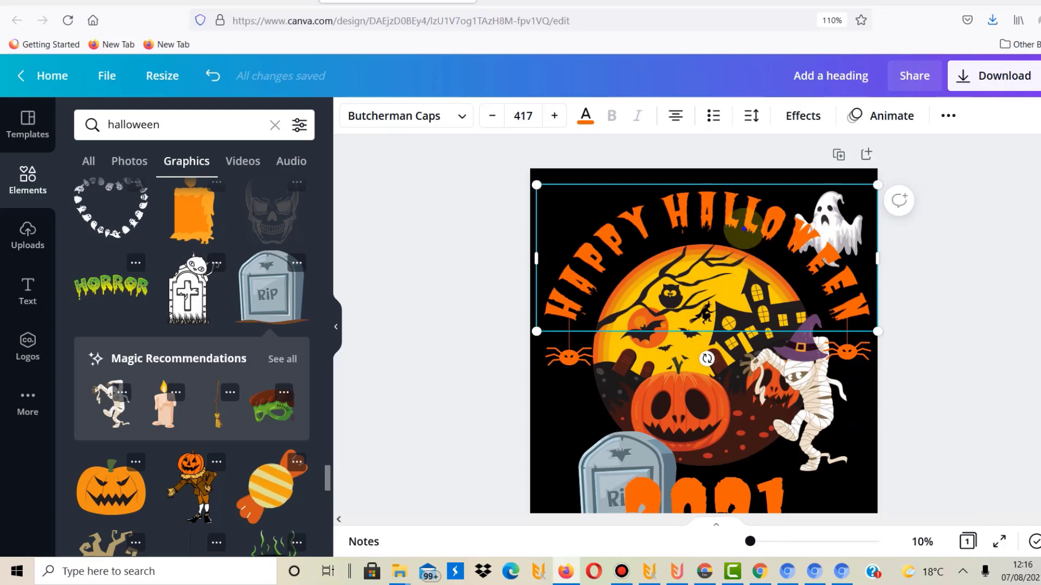
pyautogui.rightClick(743, 229)
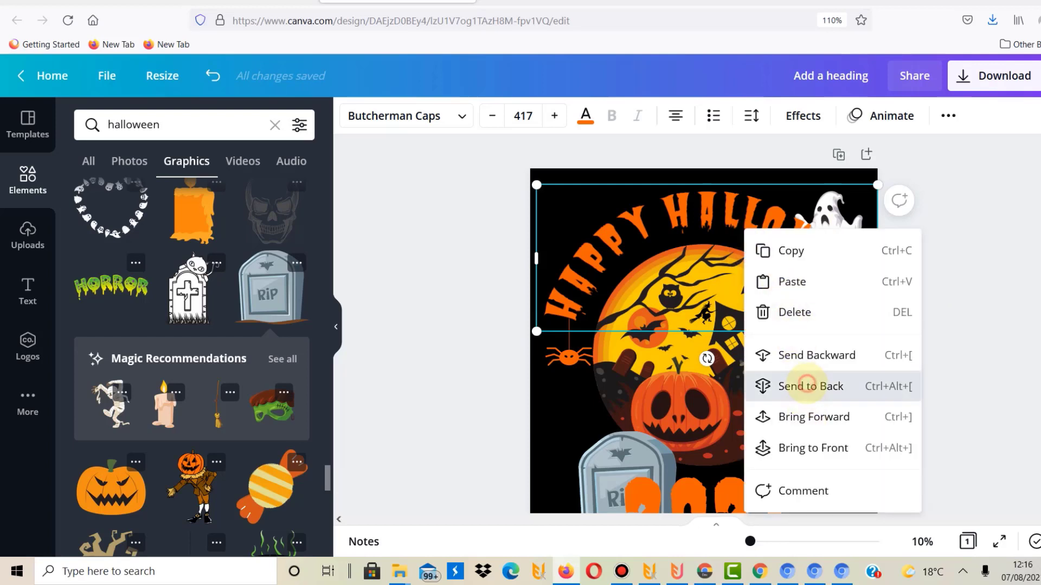
pyautogui.click(786, 386)
pyautogui.click(945, 288)
# Delete the white ghost over the curved heading and the RIP tombstone beside 2021
pyautogui.click(833, 230)
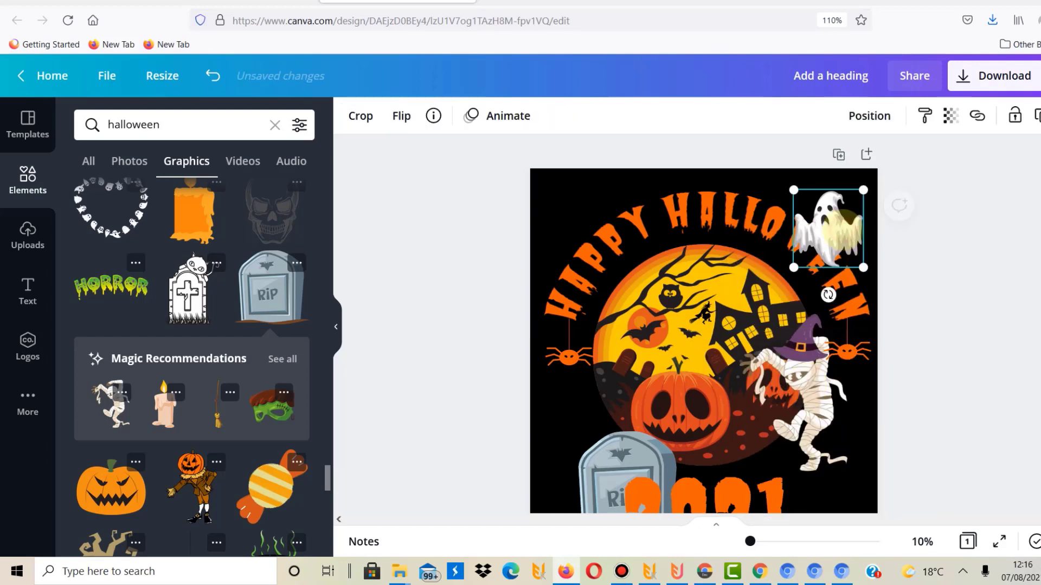
pyautogui.press('Delete')
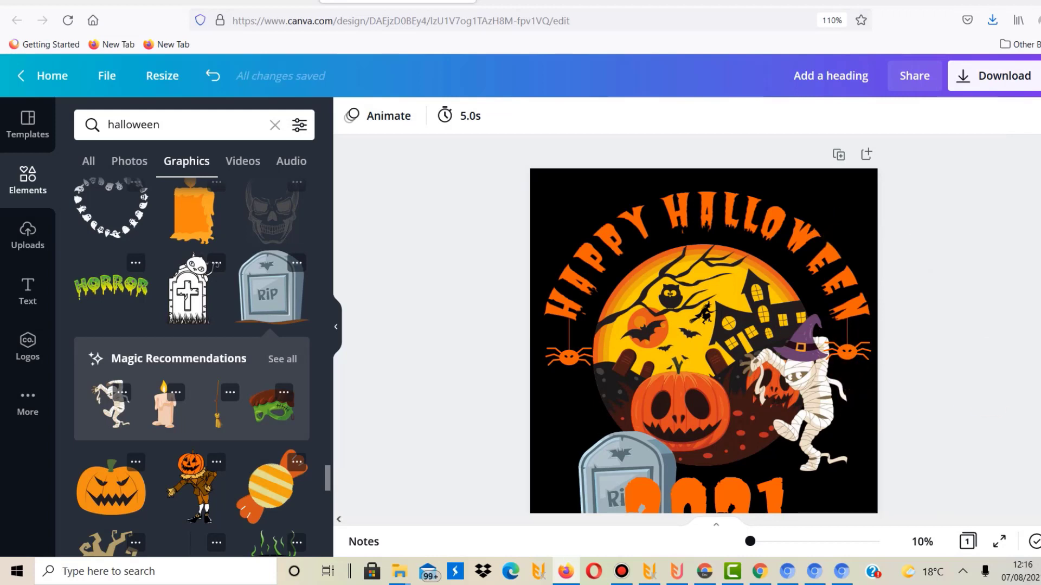
pyautogui.scroll(-2, 613, 252)
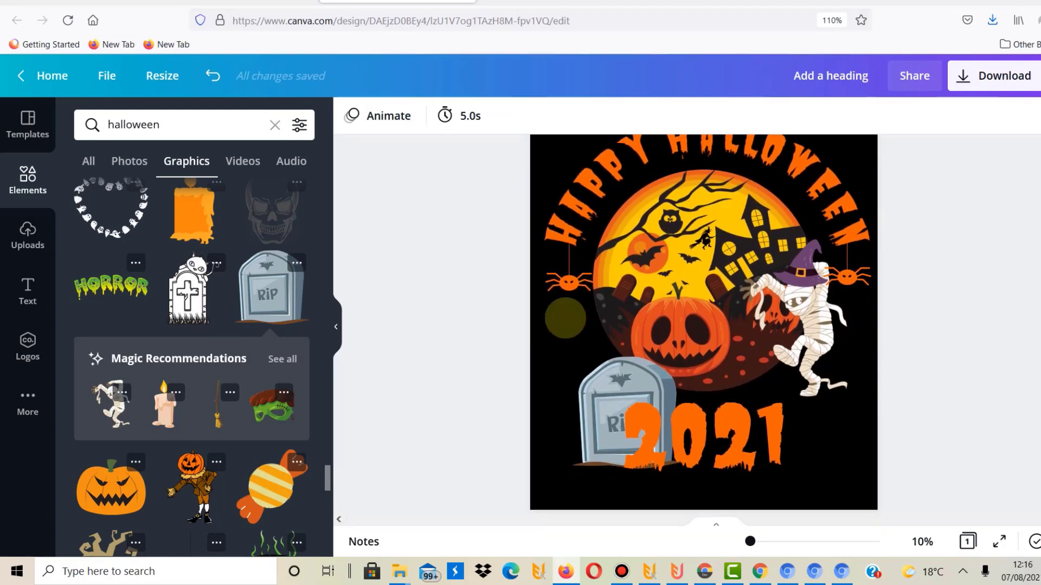
pyautogui.moveTo(605, 367); pyautogui.dragTo(575, 380)
pyautogui.press('Delete')
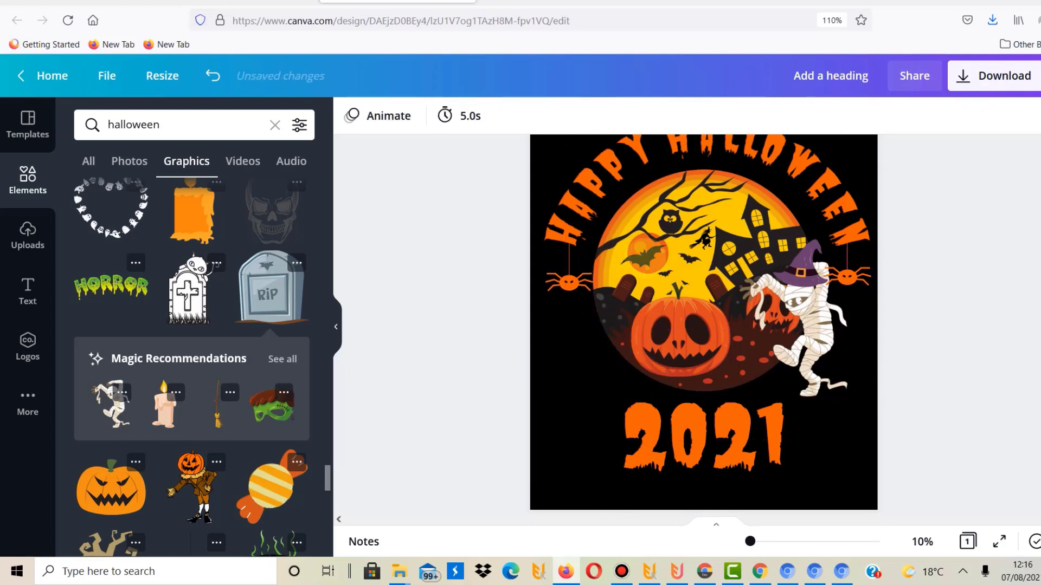
# Move the mummy down, rotate it clockwise to lean at the round graphic's lower-right edge, and put the witch hat back on its head
pyautogui.click(813, 328)
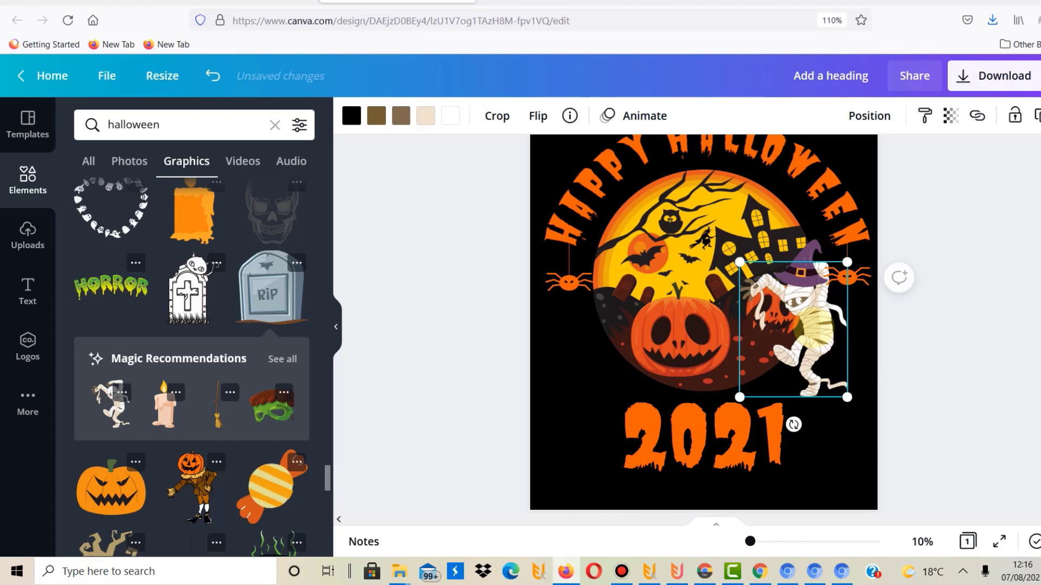
pyautogui.moveTo(793, 330); pyautogui.dragTo(769, 359)
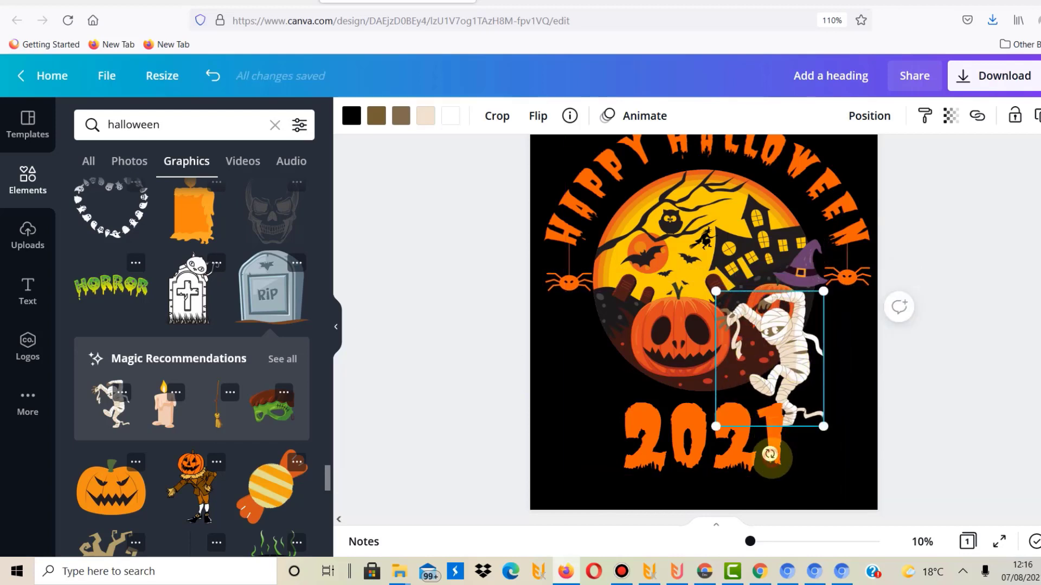
pyautogui.moveTo(766, 455); pyautogui.dragTo(710, 447)
pyautogui.moveTo(803, 356); pyautogui.dragTo(820, 361)
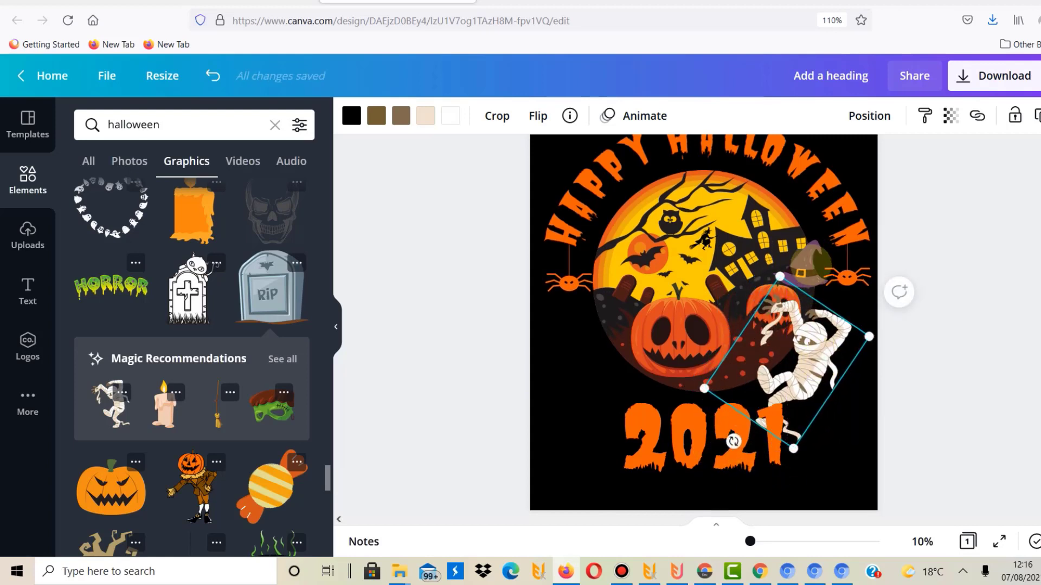
pyautogui.click(802, 260)
pyautogui.moveTo(803, 260); pyautogui.dragTo(814, 312)
pyautogui.click(1010, 352)
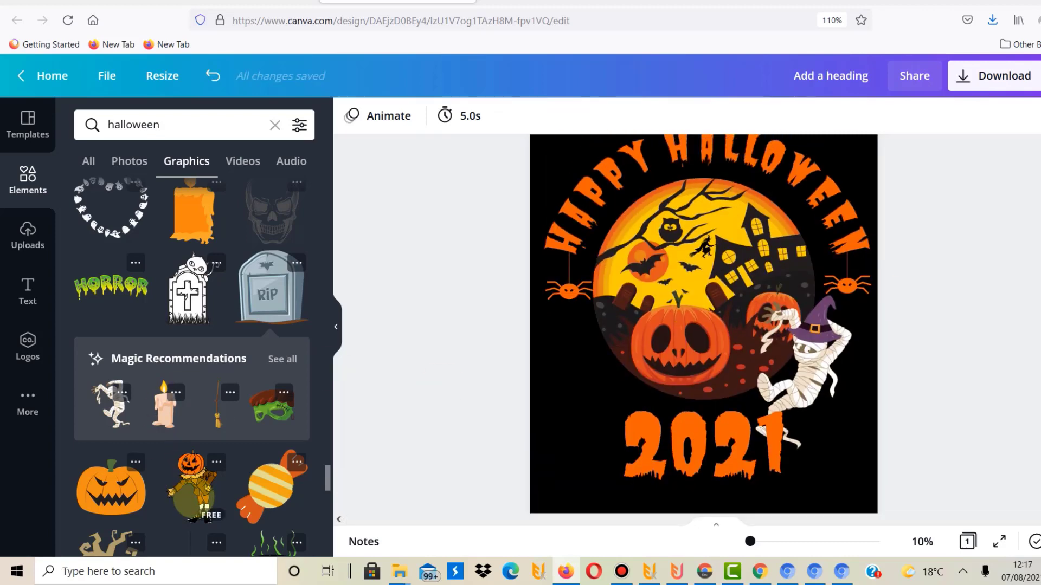
# Try the pumpkin-headed scarecrow graphic at the round graphic's lower-left edge, flipped horizontally, tilted and shrunk, and delete it
pyautogui.moveTo(193, 491); pyautogui.dragTo(637, 337)
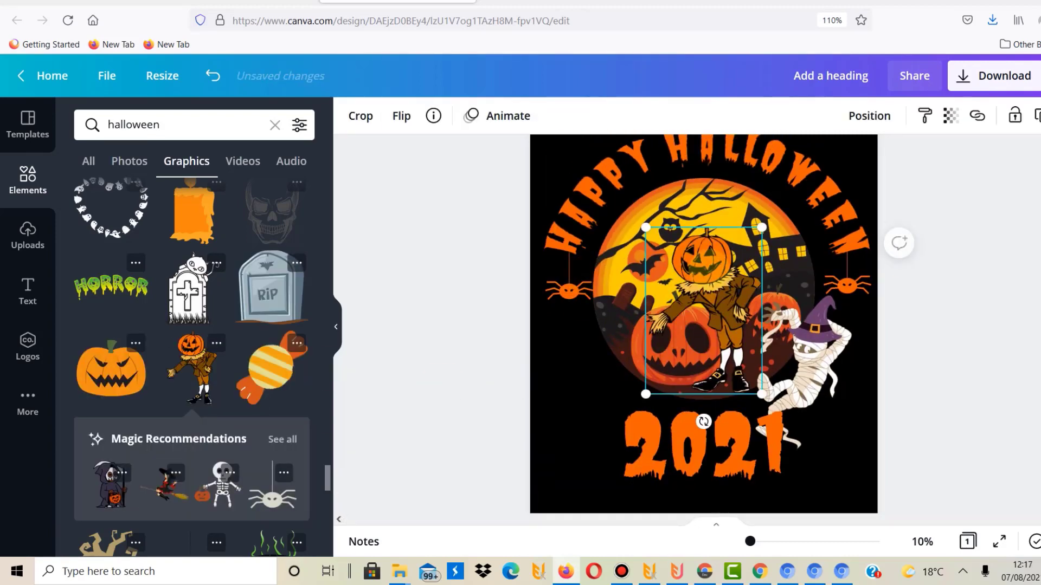
pyautogui.moveTo(704, 315); pyautogui.dragTo(603, 374)
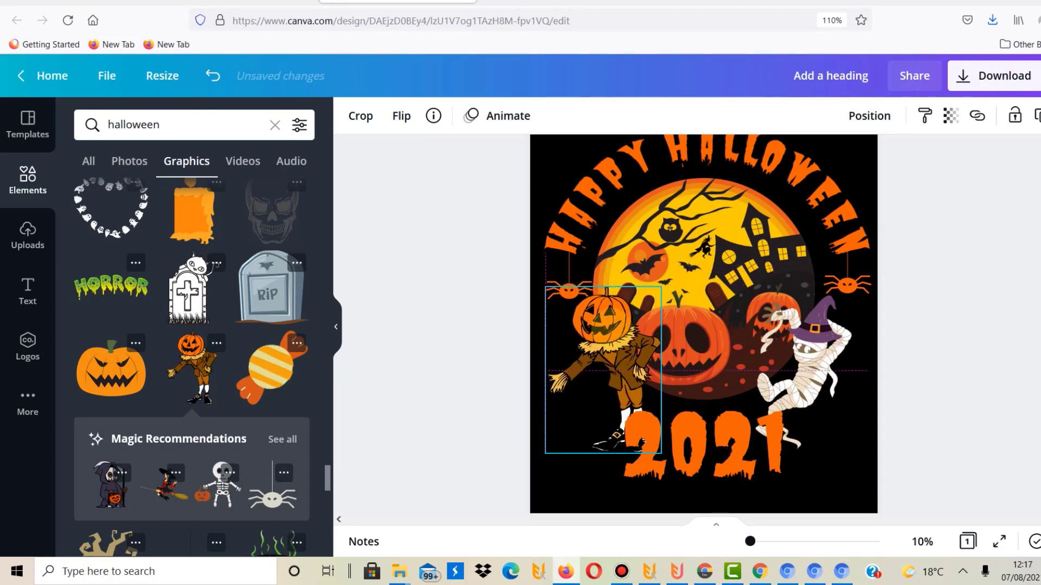
pyautogui.moveTo(611, 327); pyautogui.dragTo(611, 327)
pyautogui.click(403, 116)
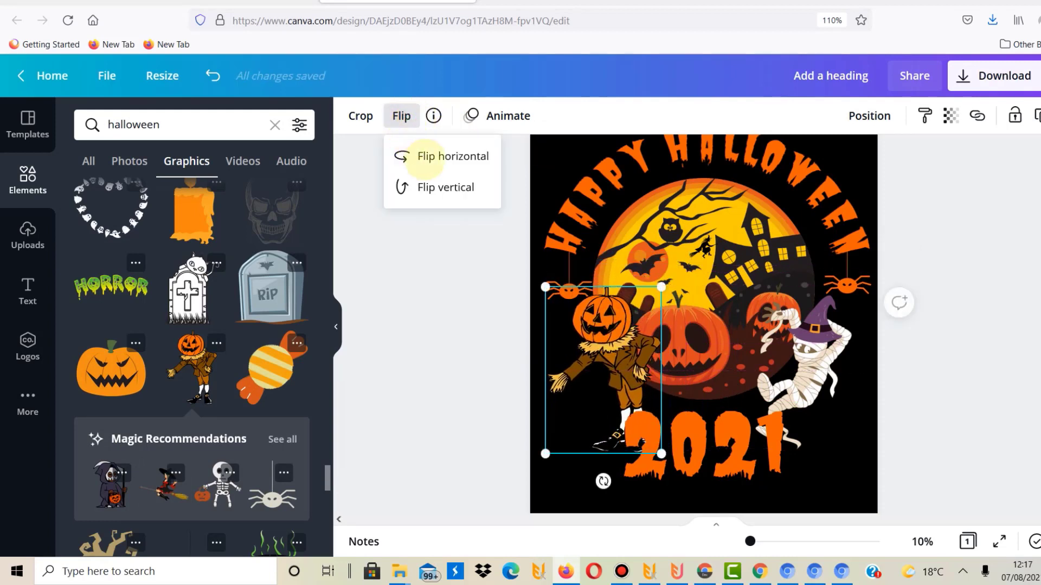
pyautogui.click(426, 157)
pyautogui.moveTo(603, 481); pyautogui.dragTo(674, 486)
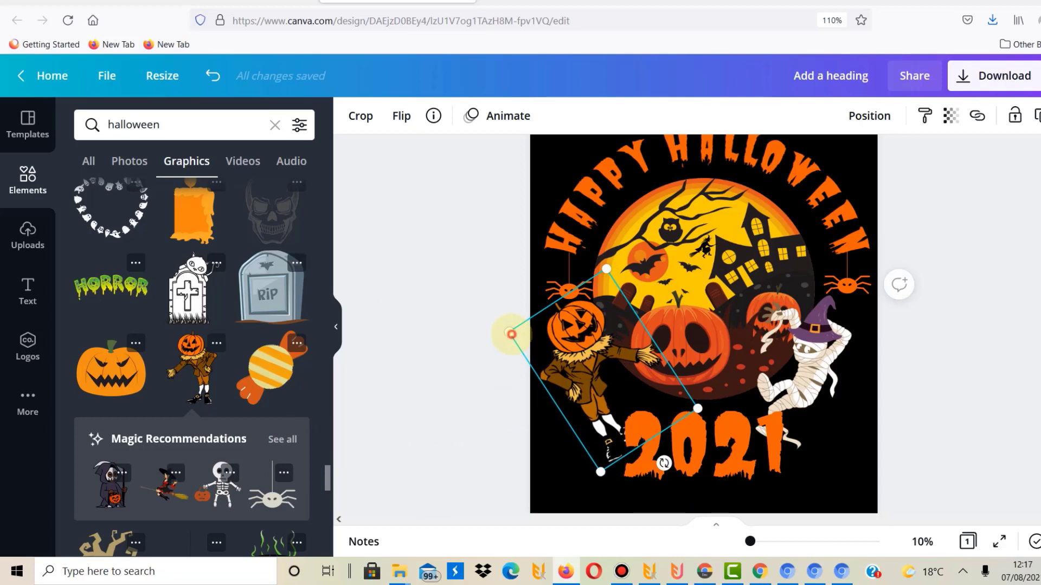
pyautogui.moveTo(510, 332); pyautogui.dragTo(577, 330)
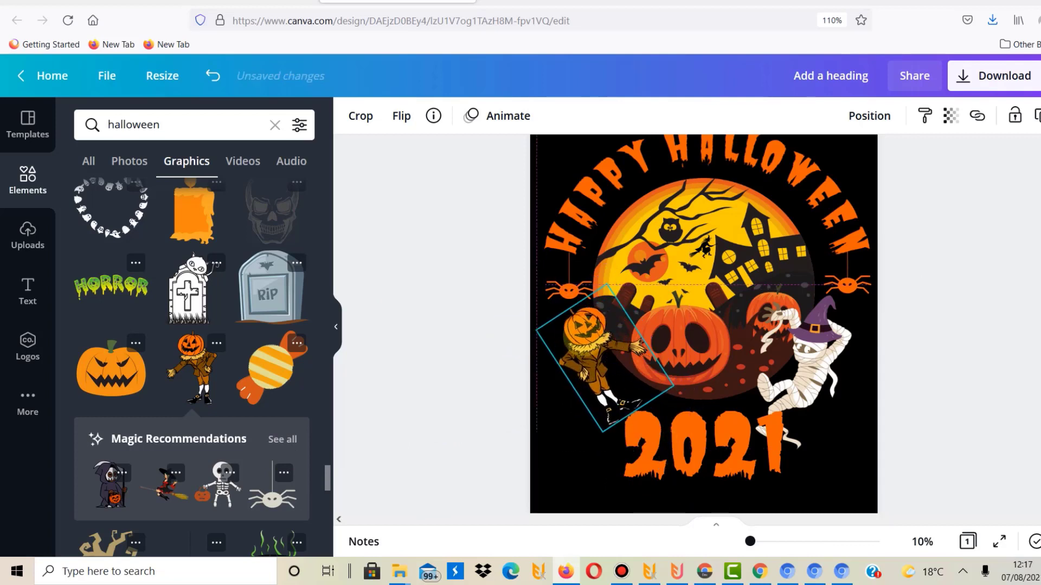
pyautogui.press('Delete')
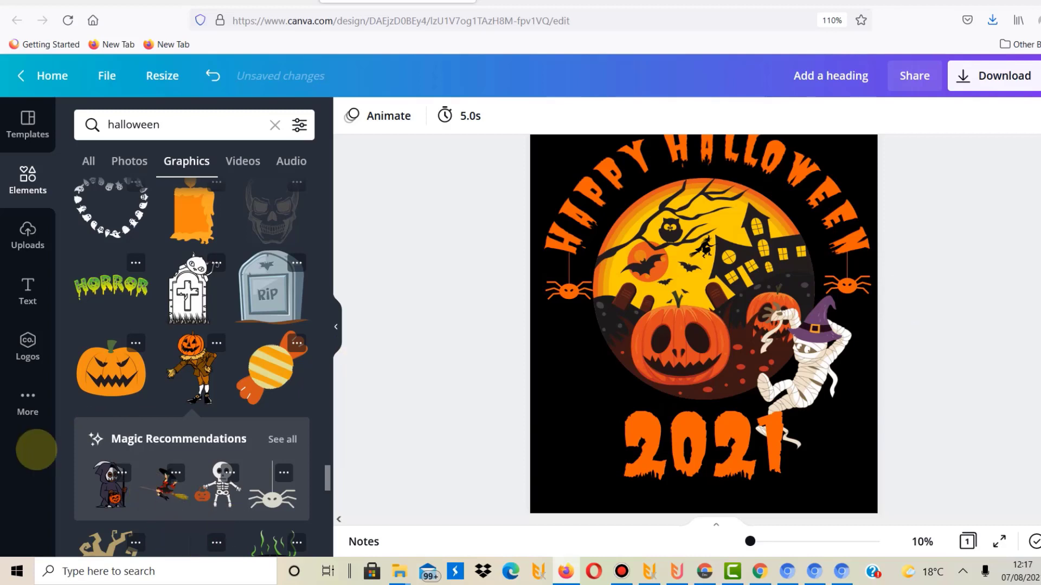
# Add the grim reaper graphic with the pumpkin bucket at the round graphic's lower-left edge, tilted counterclockwise and shrunk to roughly the mummy's height
pyautogui.click(102, 494)
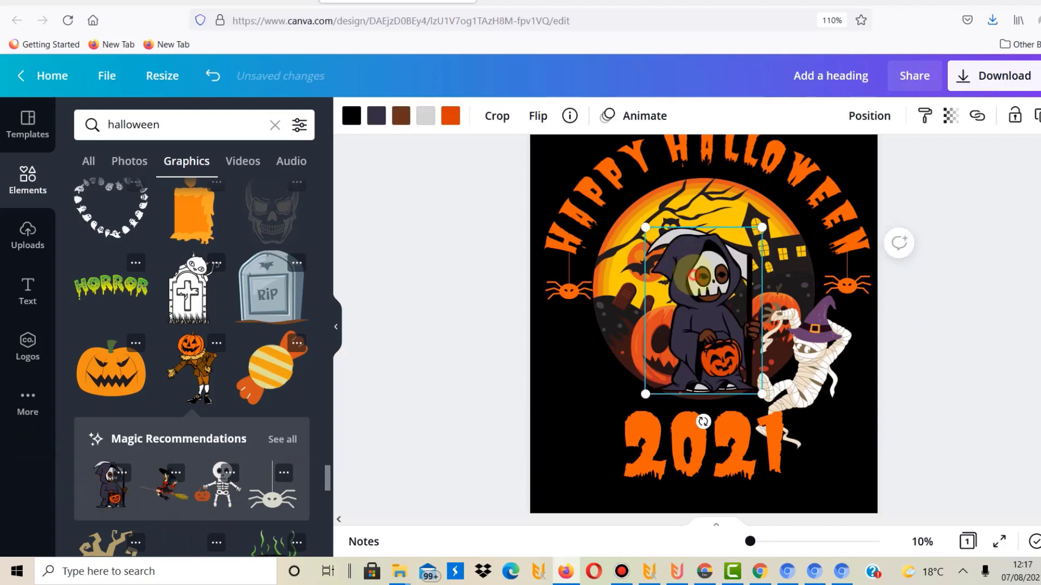
pyautogui.moveTo(699, 274); pyautogui.dragTo(593, 324)
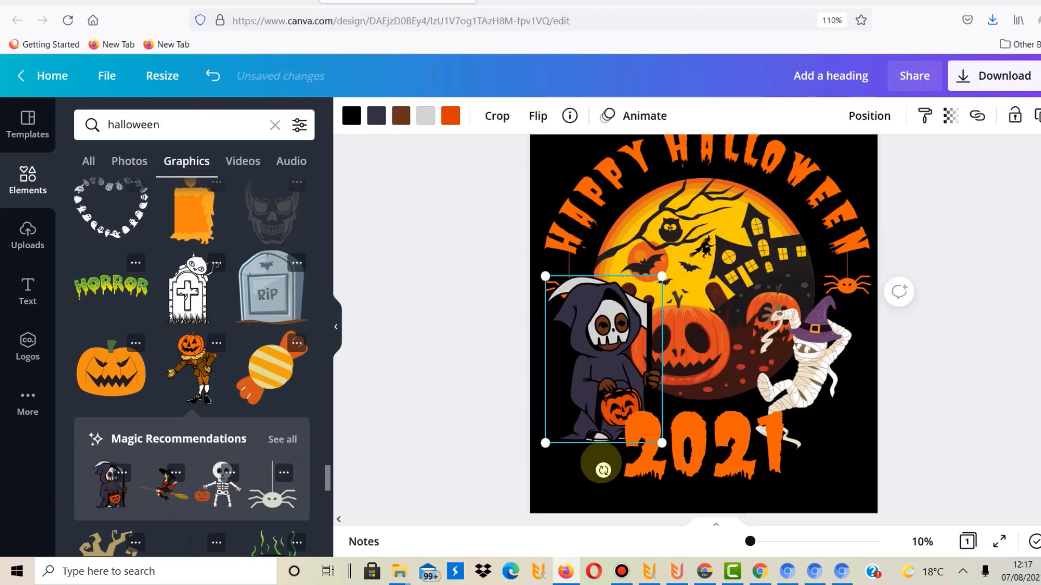
pyautogui.moveTo(603, 469); pyautogui.dragTo(641, 486)
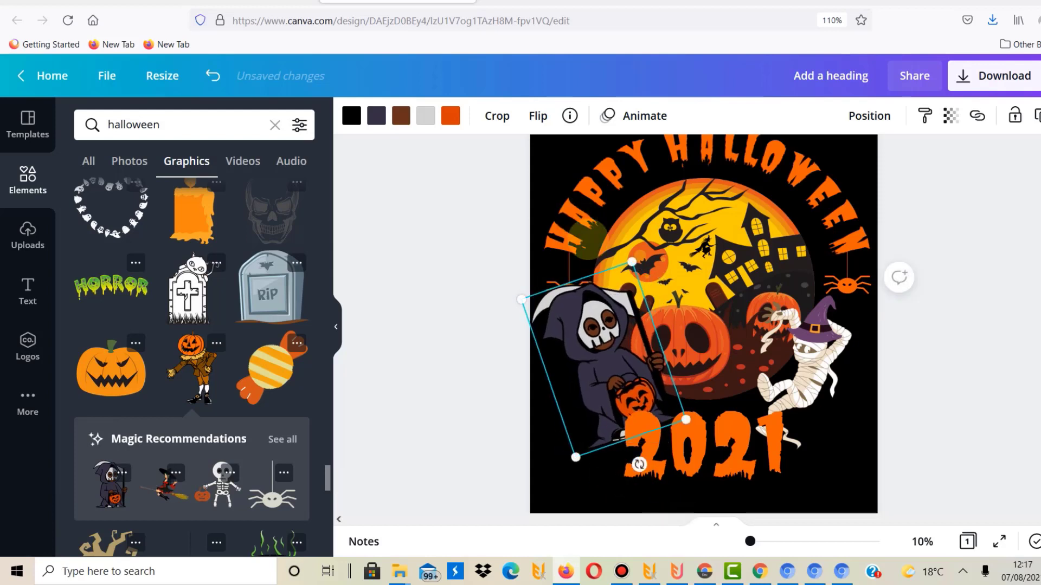
pyautogui.moveTo(631, 262); pyautogui.dragTo(613, 327)
pyautogui.moveTo(581, 386); pyautogui.dragTo(586, 363)
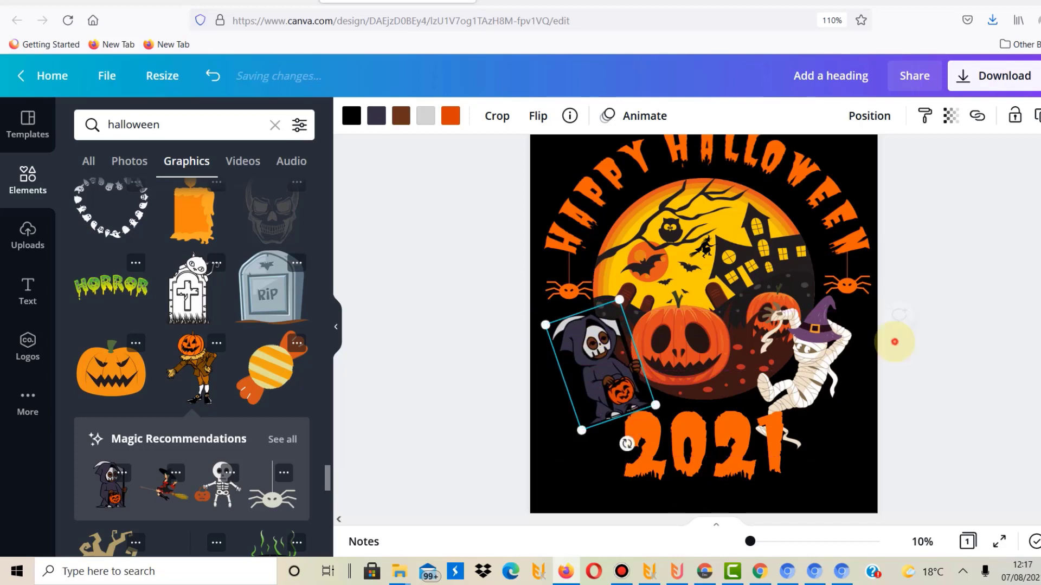
pyautogui.click(894, 342)
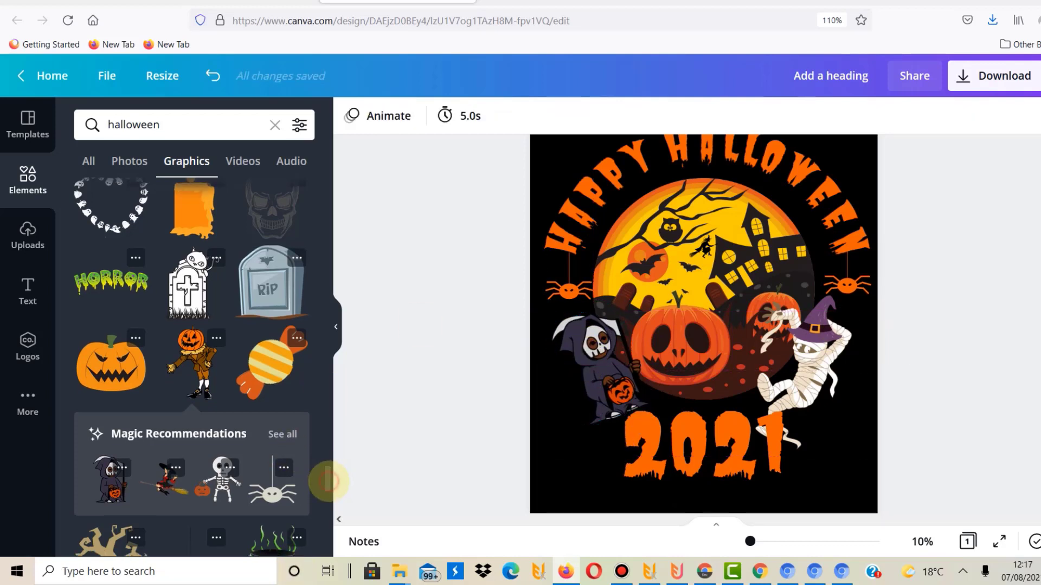
# Nudge the round pumpkin graphic slightly upward beneath the curved HAPPY HALLOWEEN heading
pyautogui.moveTo(327, 479)
pyautogui.mouseDown()
pyautogui.moveTo(326, 534)
pyautogui.moveTo(328, 496)
pyautogui.mouseUp()
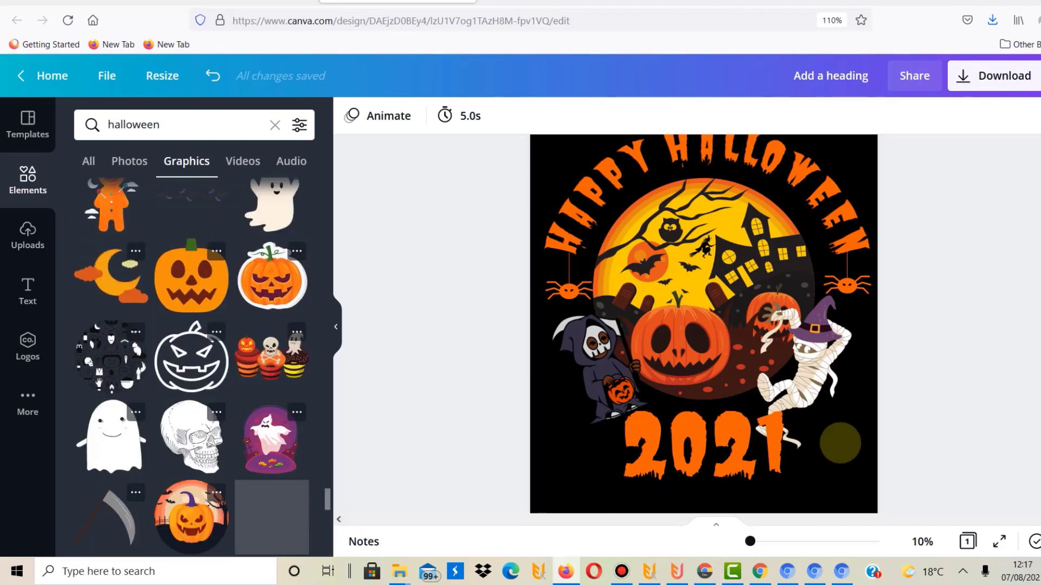
pyautogui.scroll(3, 840, 443)
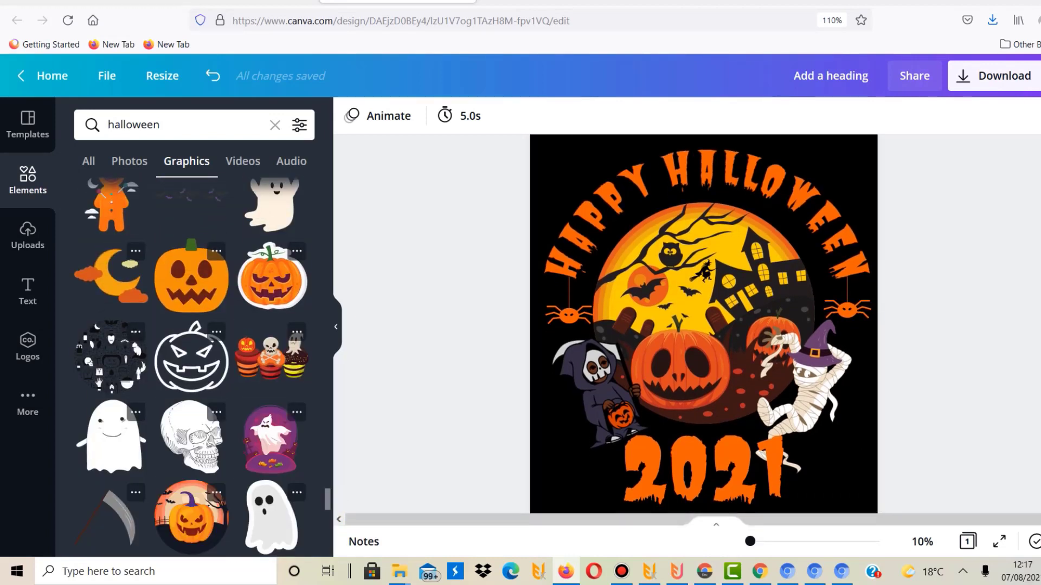
pyautogui.scroll(-3, 840, 443)
pyautogui.click(714, 238)
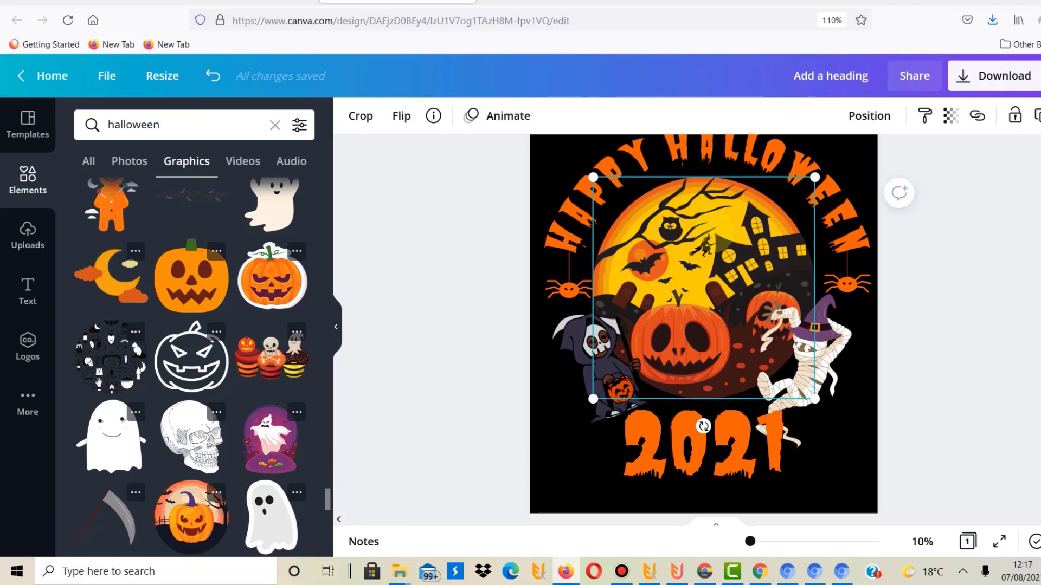
pyautogui.moveTo(723, 241); pyautogui.dragTo(724, 238)
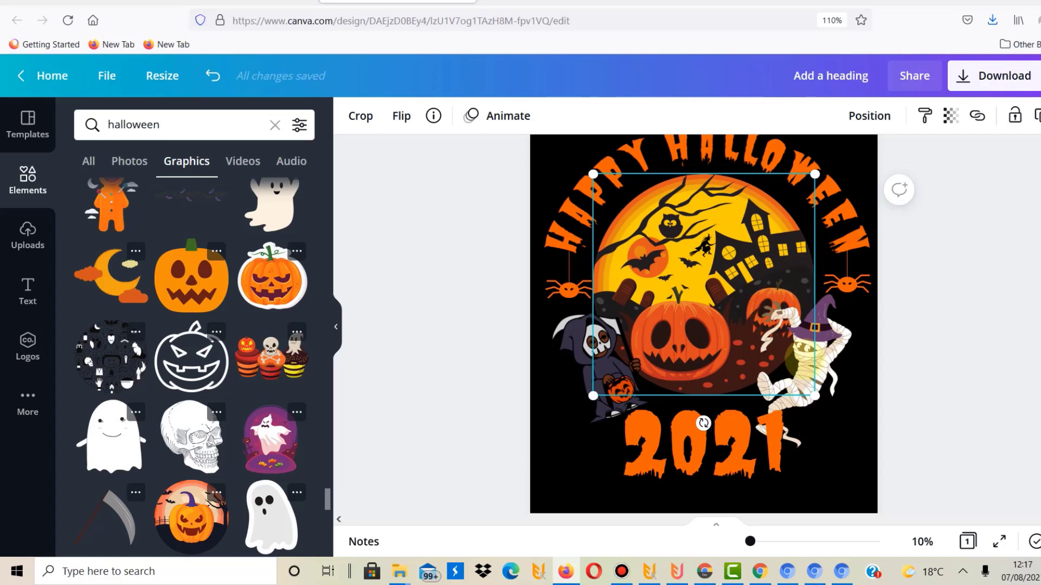
pyautogui.click(910, 378)
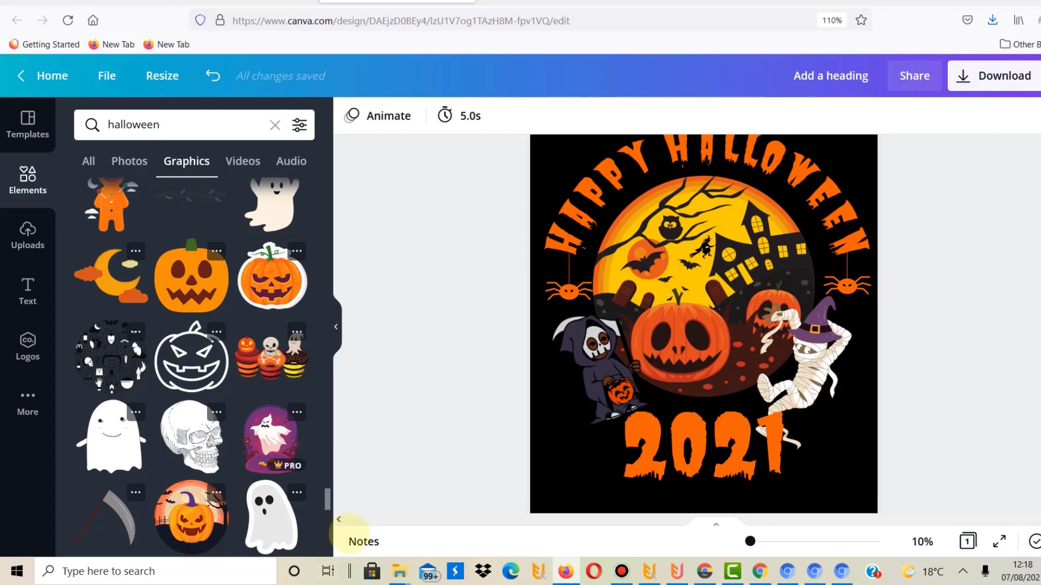
pyautogui.moveTo(327, 501); pyautogui.dragTo(323, 542)
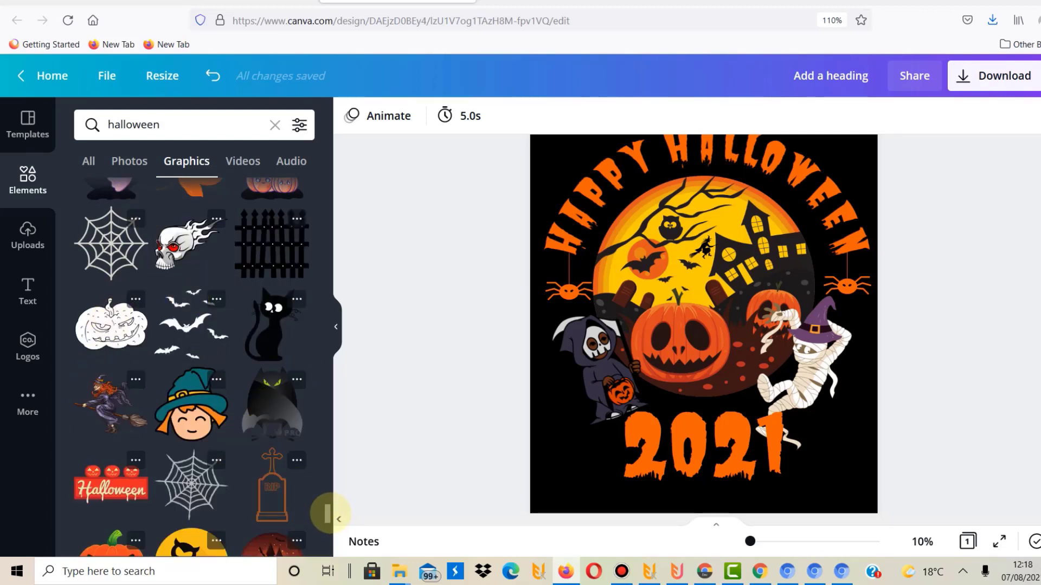
pyautogui.moveTo(328, 512); pyautogui.dragTo(328, 427)
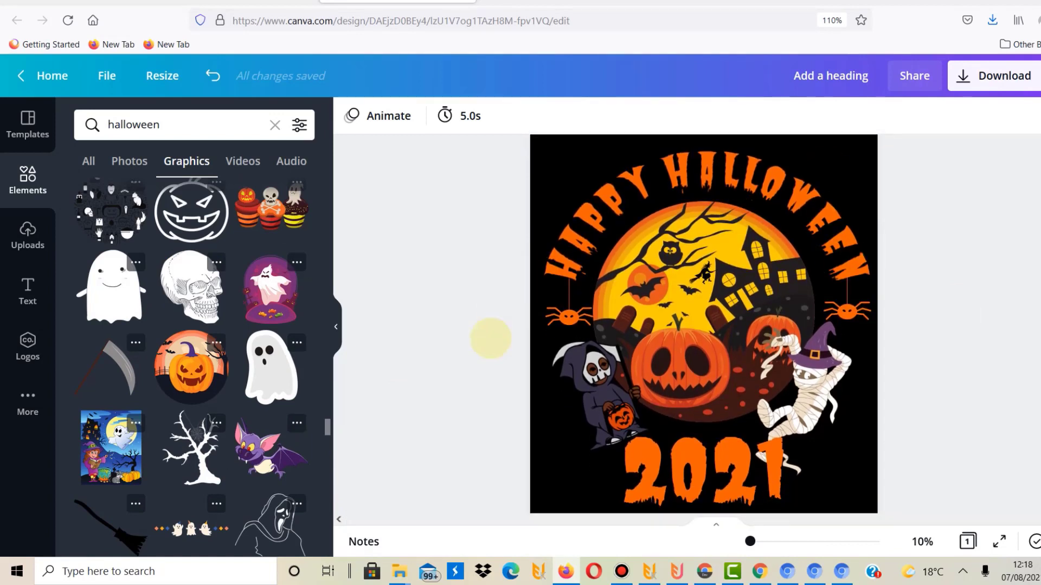
pyautogui.click(669, 328)
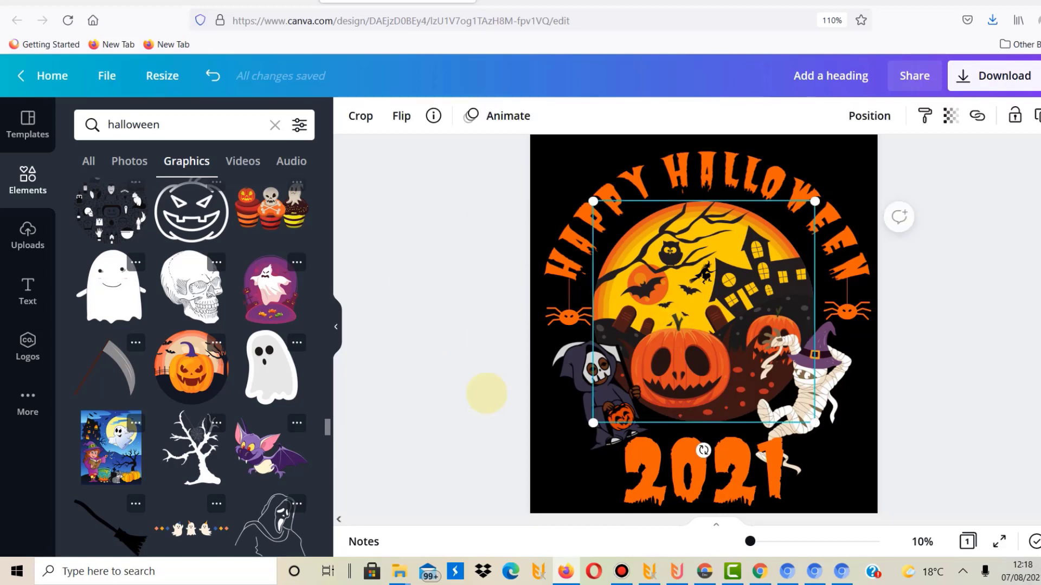
pyautogui.click(420, 304)
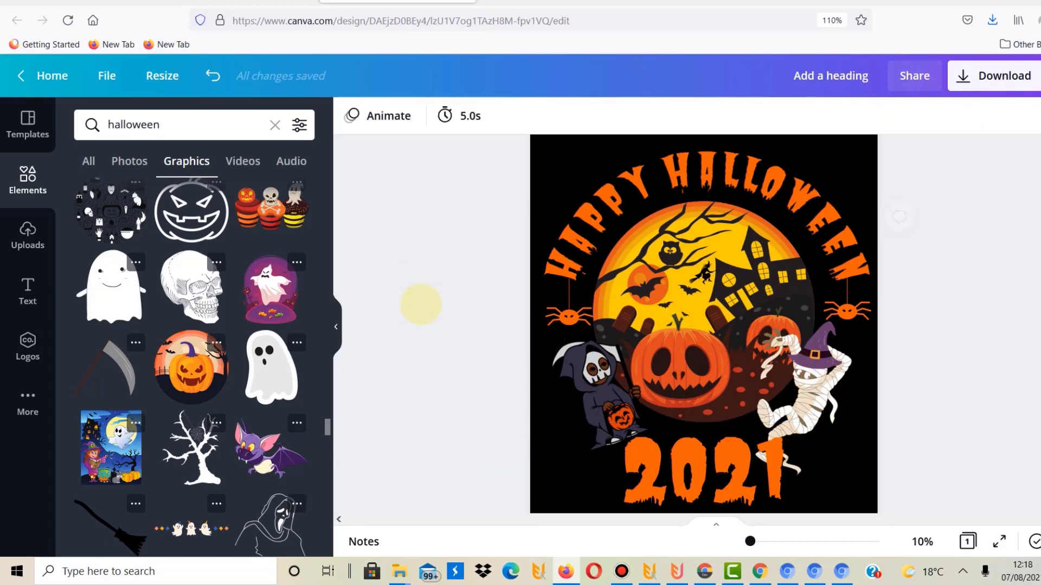
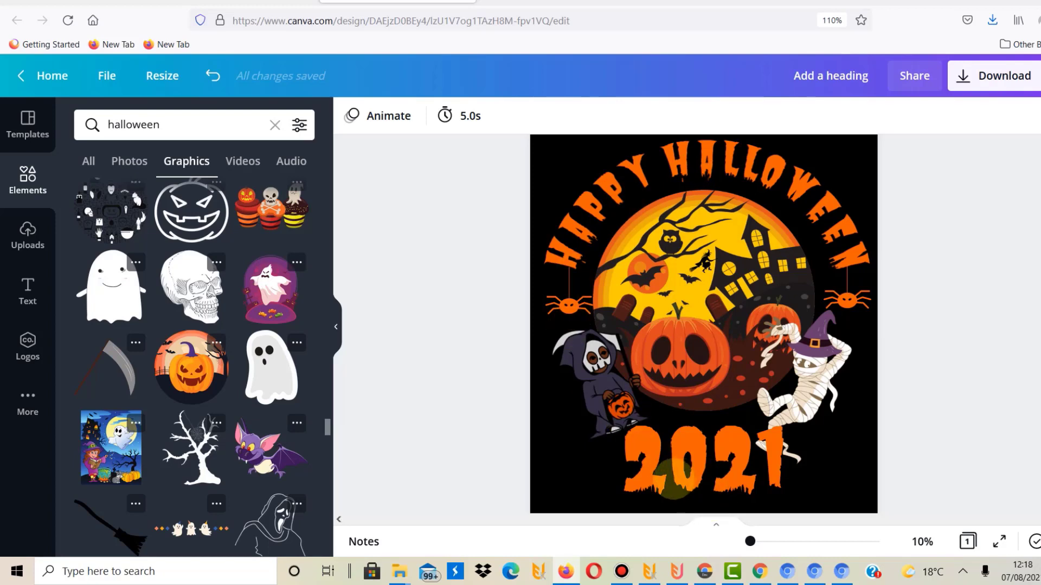
# Switch to Creative Fabrica and look through the Halloween print-on-demand search results for design and slogan ideas
pyautogui.hotkey('ctrl', 'Tab')
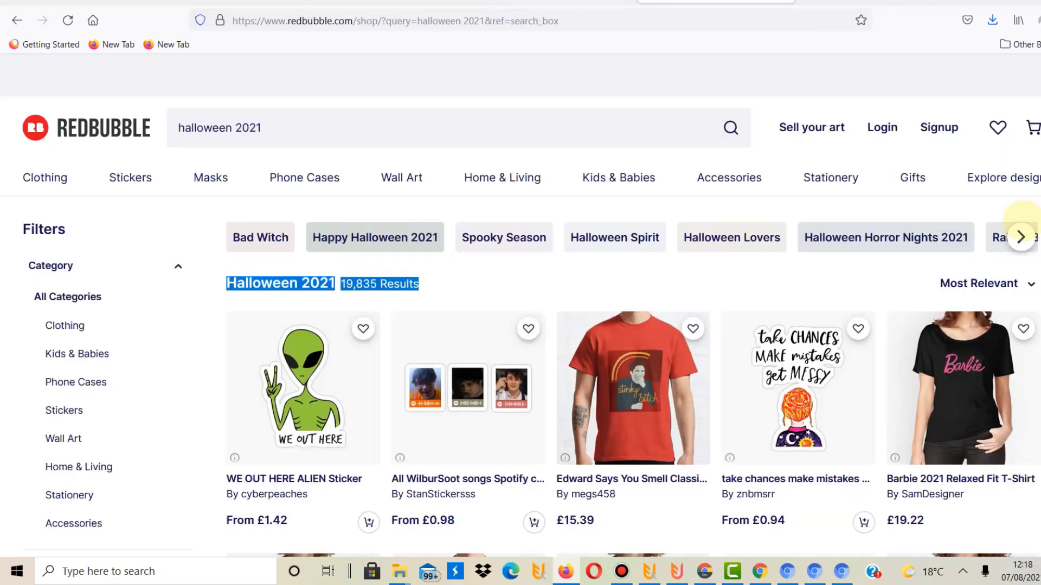
pyautogui.hotkey('ctrl', 'shift', 'Tab')
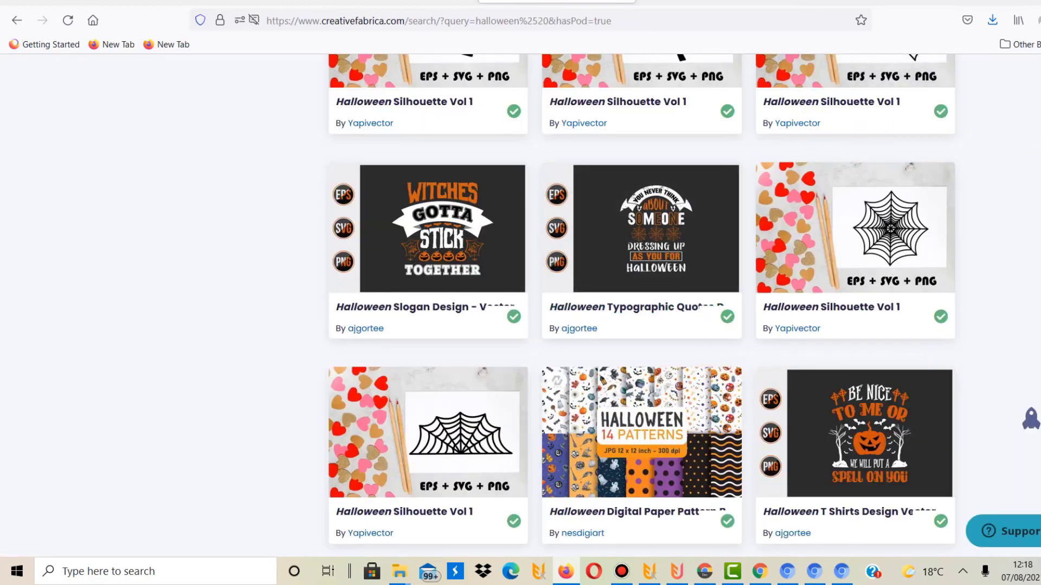
pyautogui.scroll(-12, 642, 306)
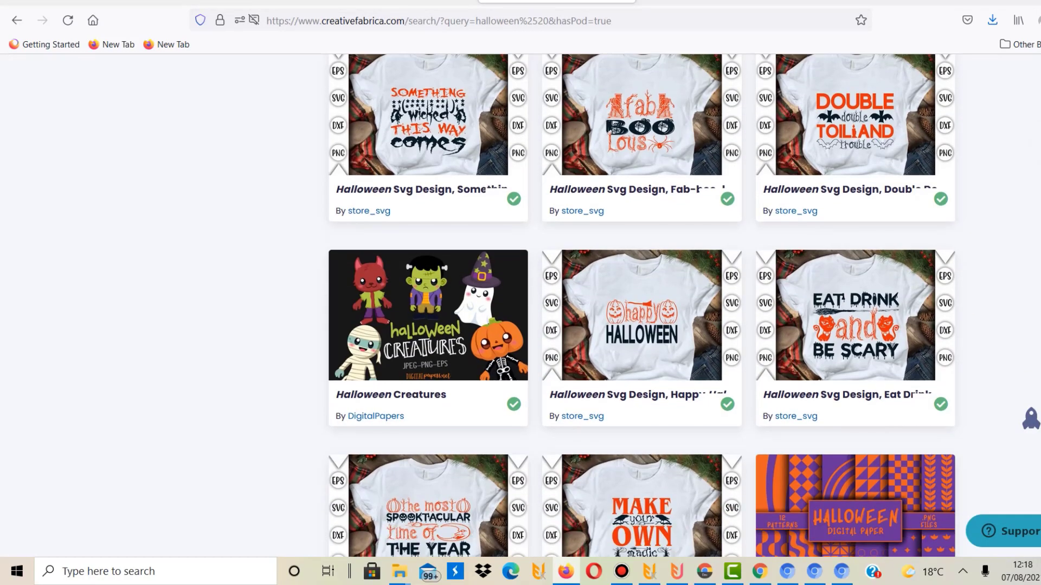
pyautogui.scroll(-2, 641, 306)
pyautogui.scroll(-18, 641, 306)
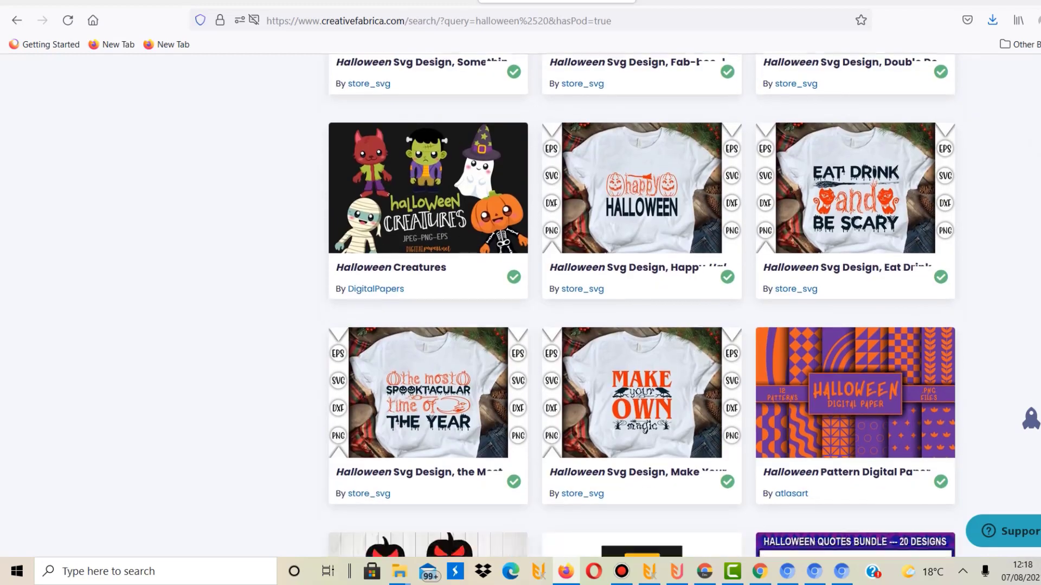
pyautogui.scroll(3, 641, 306)
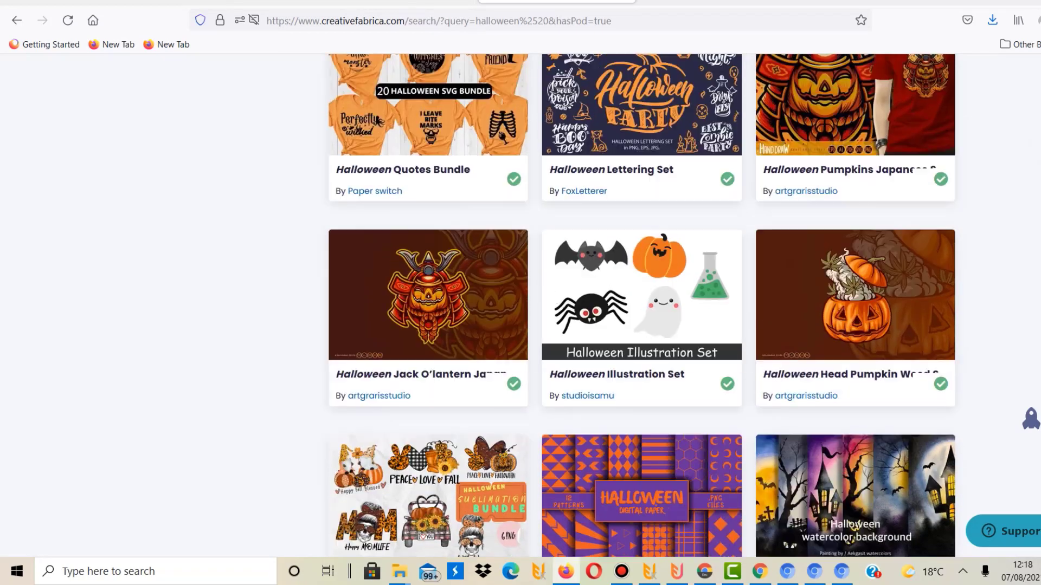
pyautogui.scroll(-10, 641, 305)
pyautogui.scroll(-20, 641, 305)
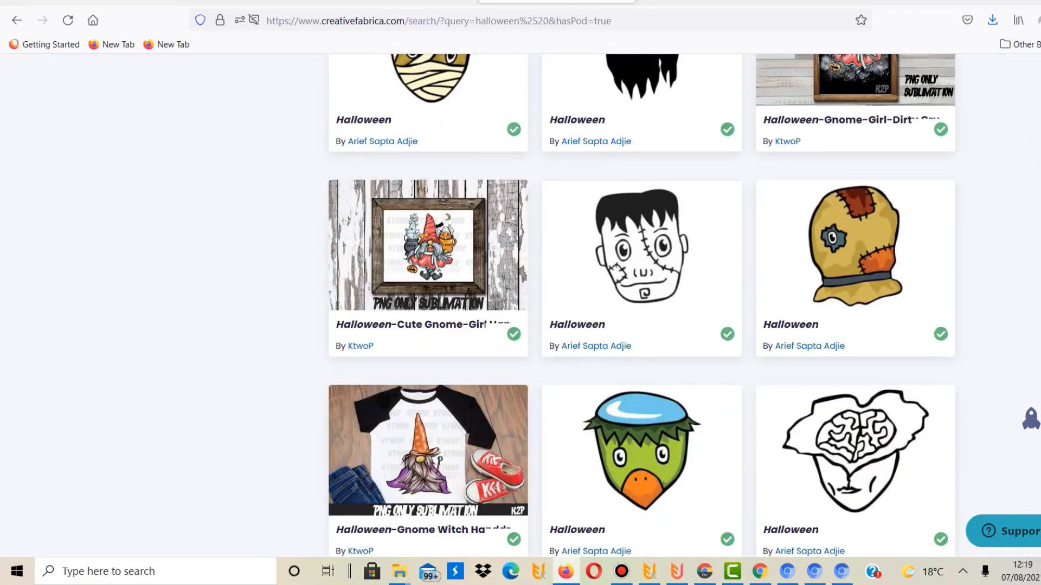
pyautogui.scroll(-9, 641, 306)
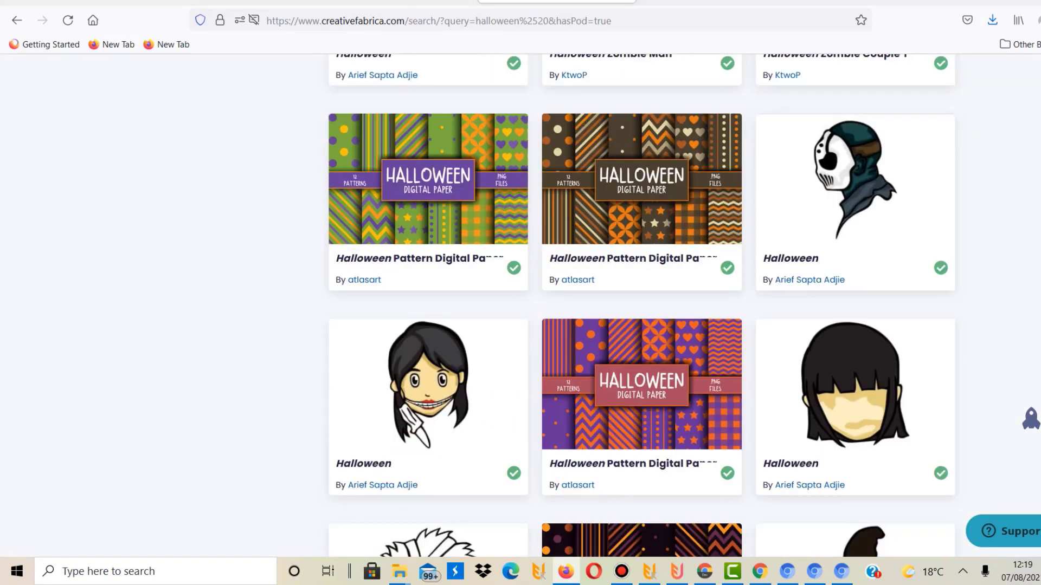
pyautogui.scroll(-15, 641, 306)
pyautogui.scroll(-15, 641, 305)
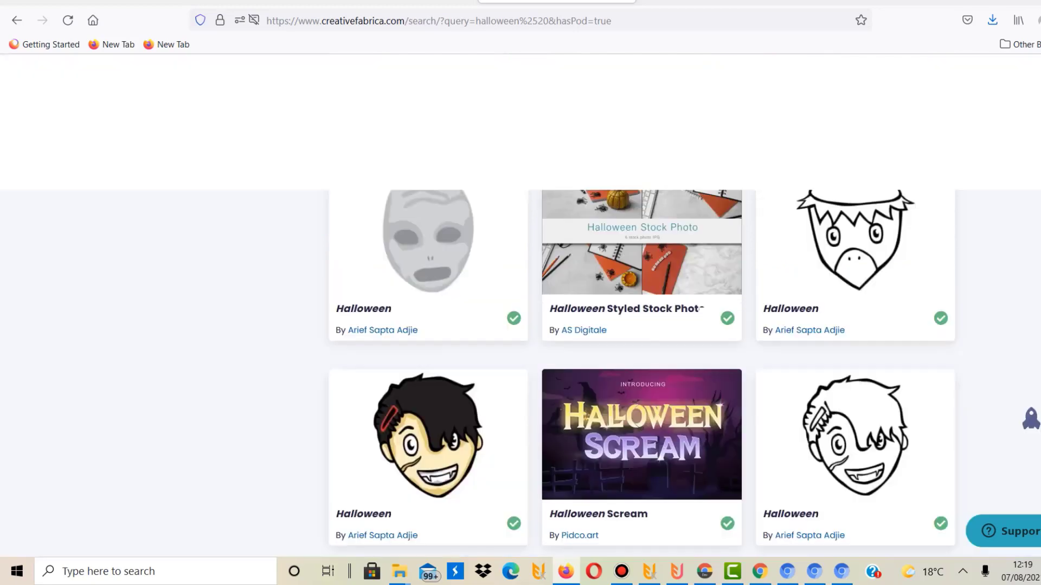
pyautogui.scroll(-5, 642, 306)
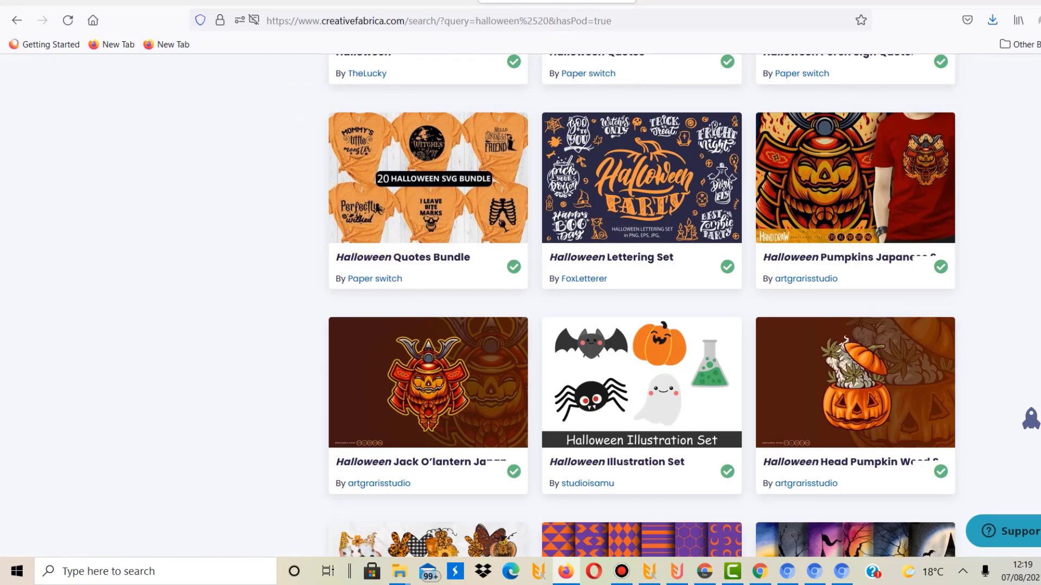
pyautogui.scroll(6, 642, 306)
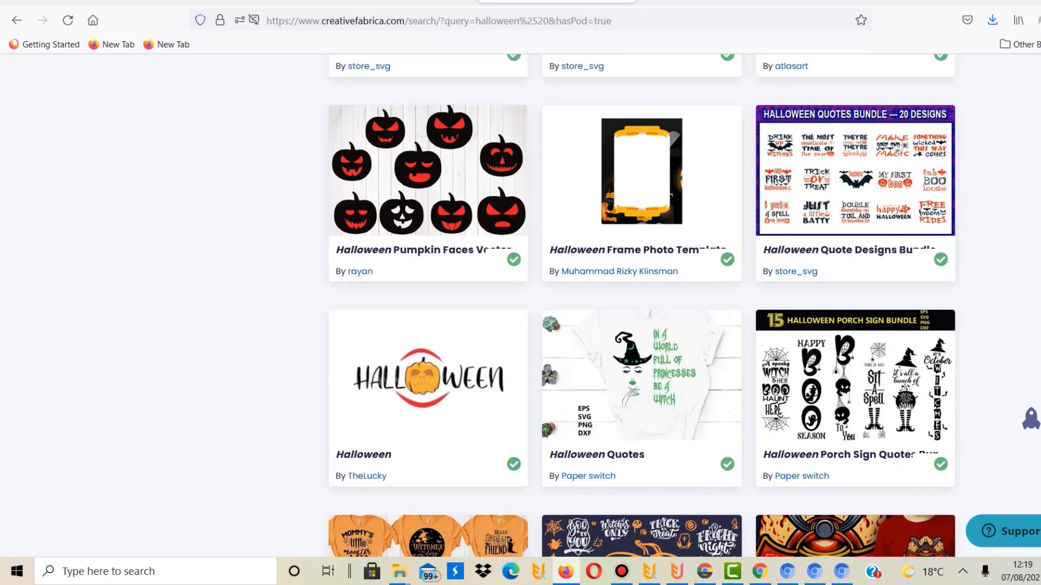
pyautogui.scroll(10, 642, 305)
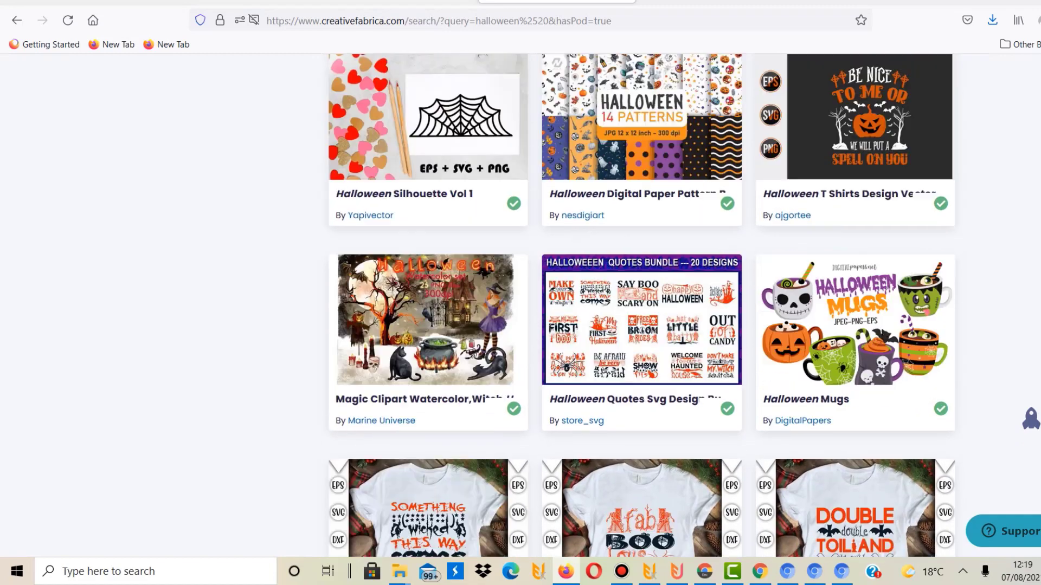
pyautogui.scroll(10, 641, 306)
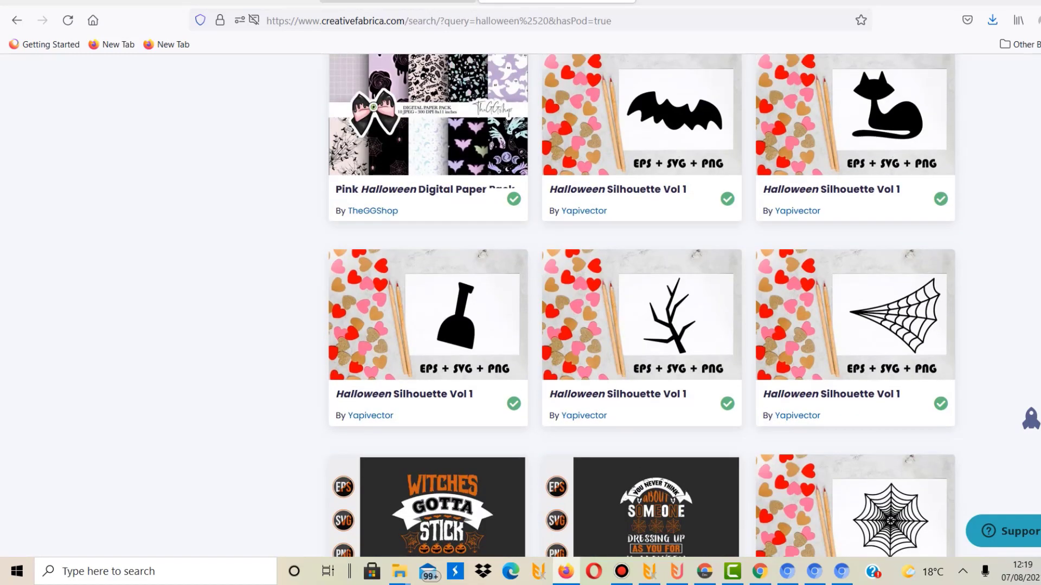
# Switch back to Canva and replace the curved HAPPY HALLOWEEN heading with "I've been waiting for"
pyautogui.hotkey('ctrl', 'shift', 'Tab')
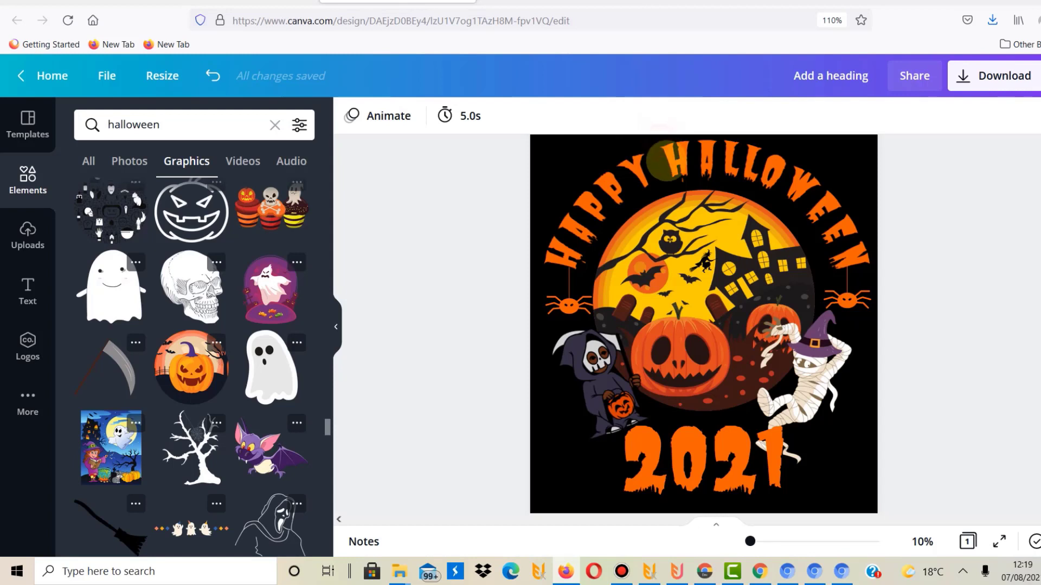
pyautogui.click(666, 160)
pyautogui.click(666, 160)
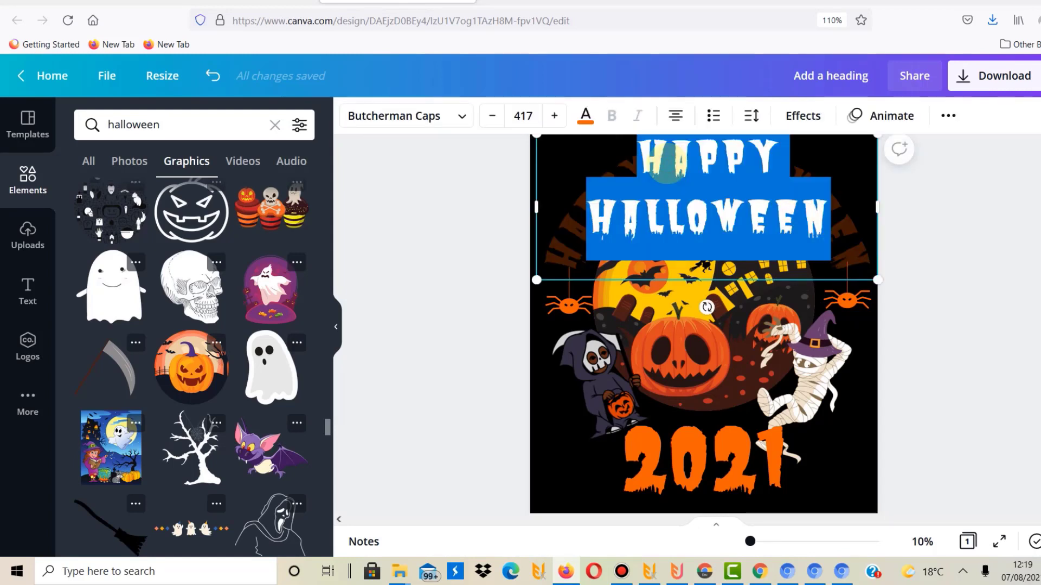
pyautogui.press('BackSpace')
pyautogui.write('I')
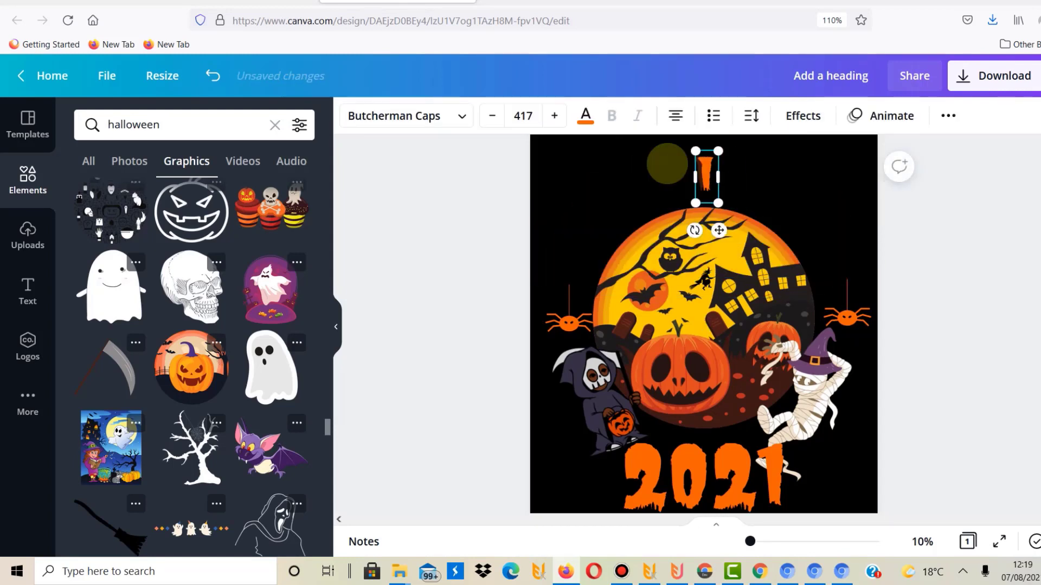
pyautogui.write("'ve been waiti")
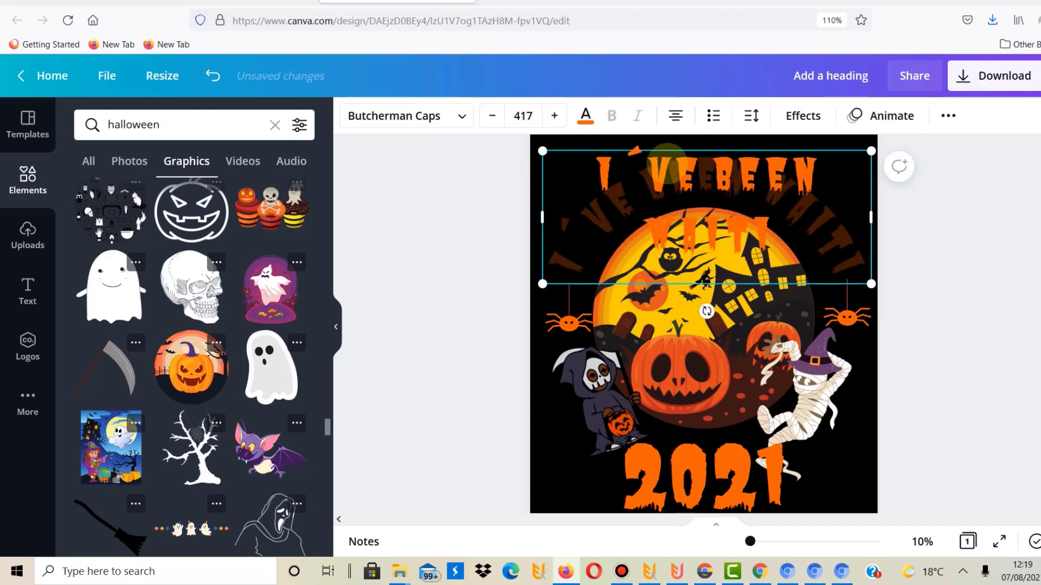
pyautogui.write('ng f')
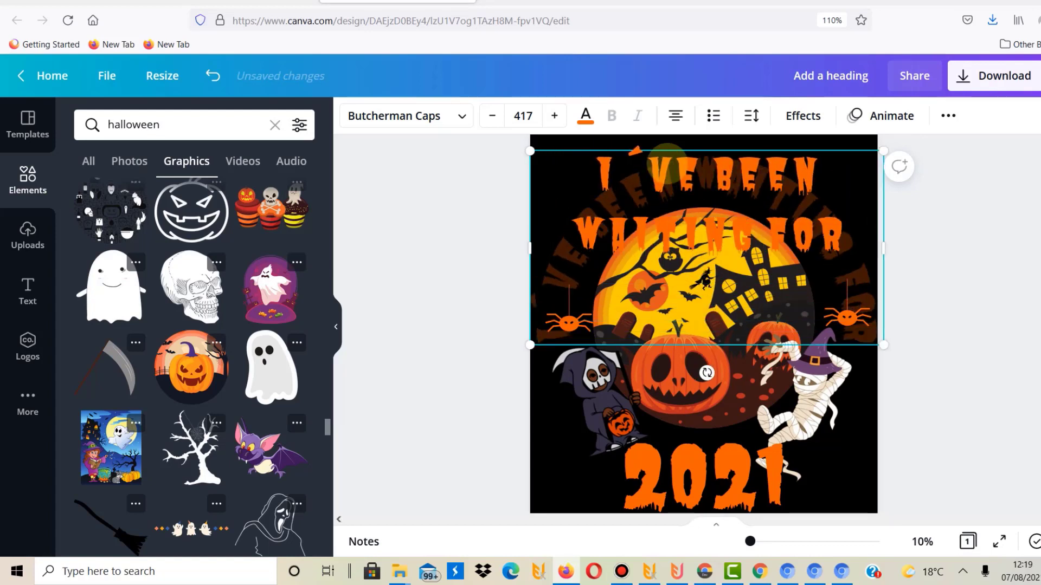
pyautogui.click(468, 226)
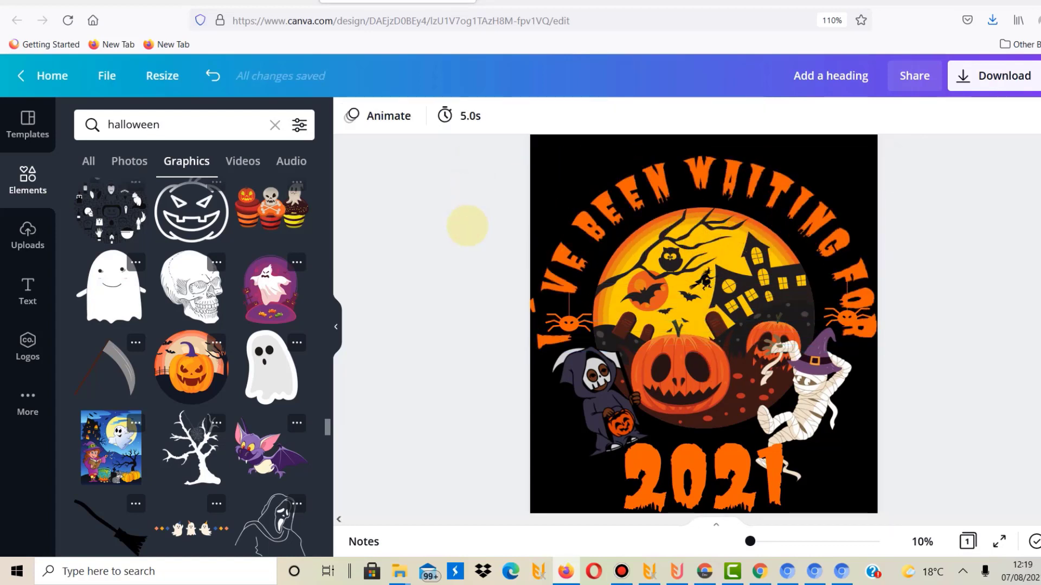
# Replace the "2021" text beneath the round pumpkin graphic with "HALLOWEEN"
pyautogui.scroll(-1, 689, 440)
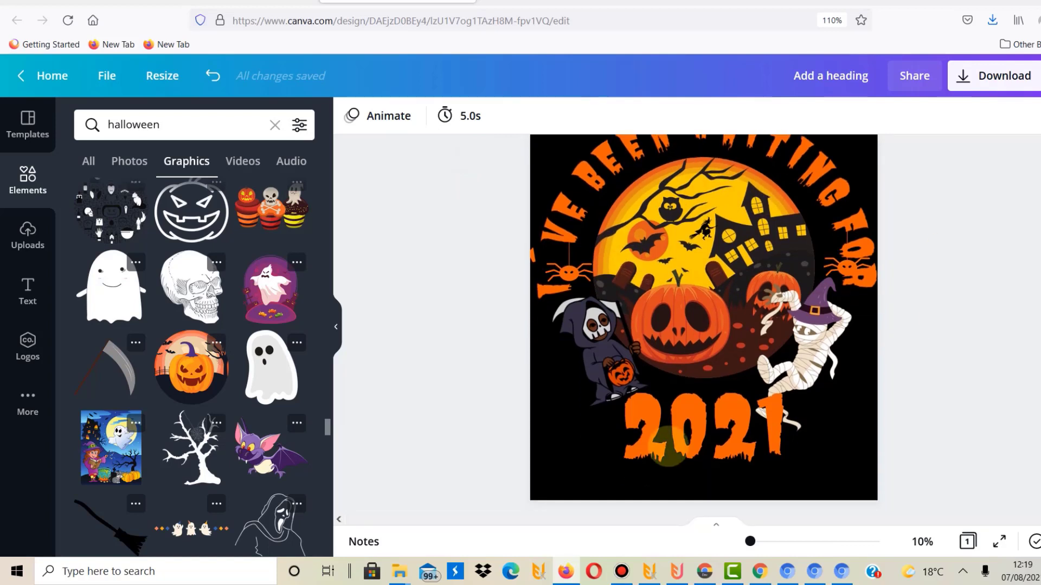
pyautogui.doubleClick(689, 440)
pyautogui.write('BHA')
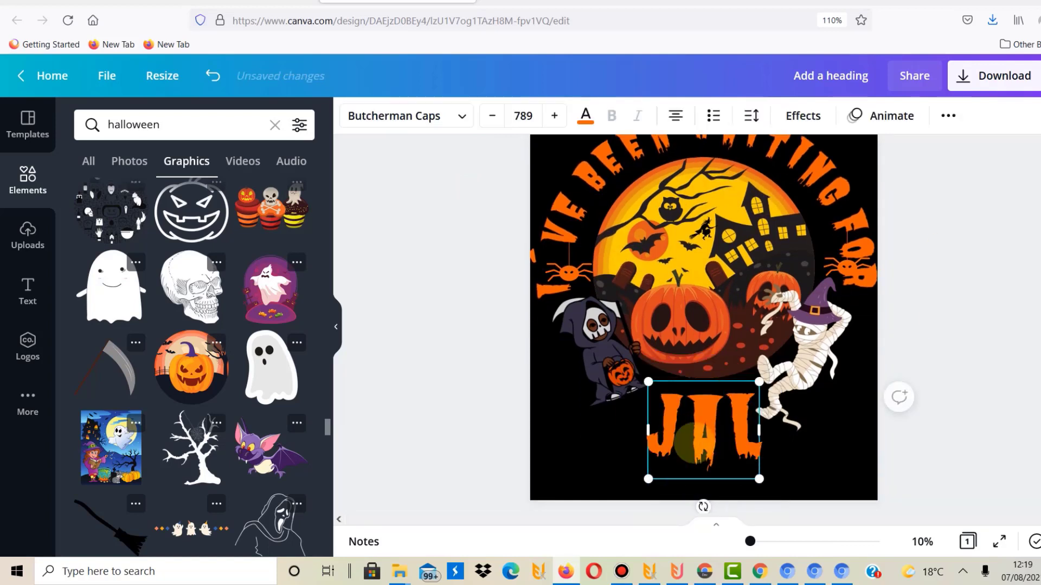
pyautogui.press('BackSpace')
pyautogui.press('BackSpace')
pyautogui.write('HA')
pyautogui.press('BackSpace')
pyautogui.press('BackSpace')
pyautogui.press('BackSpace')
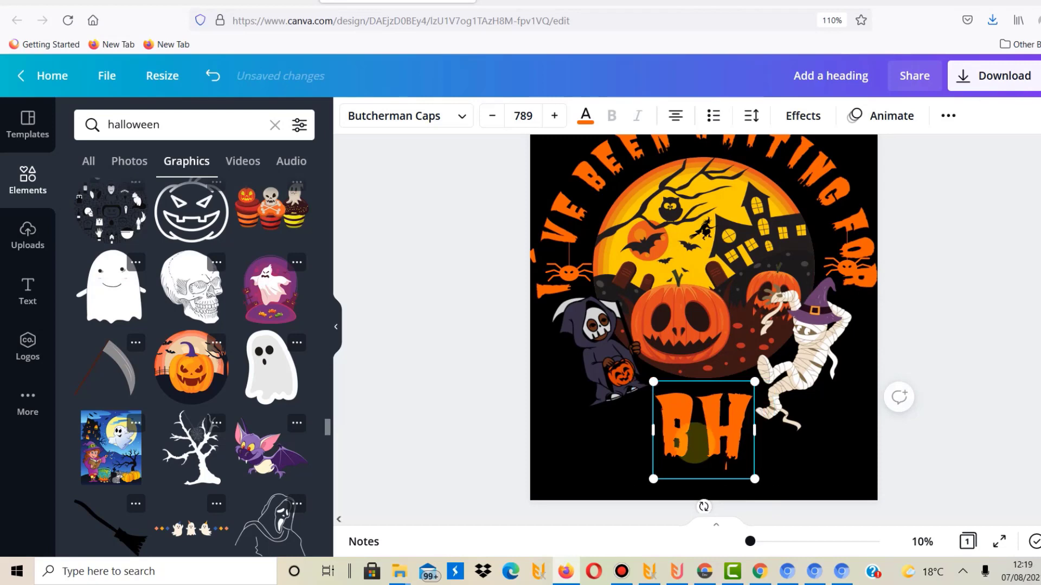
pyautogui.write('HALLOWEEN')
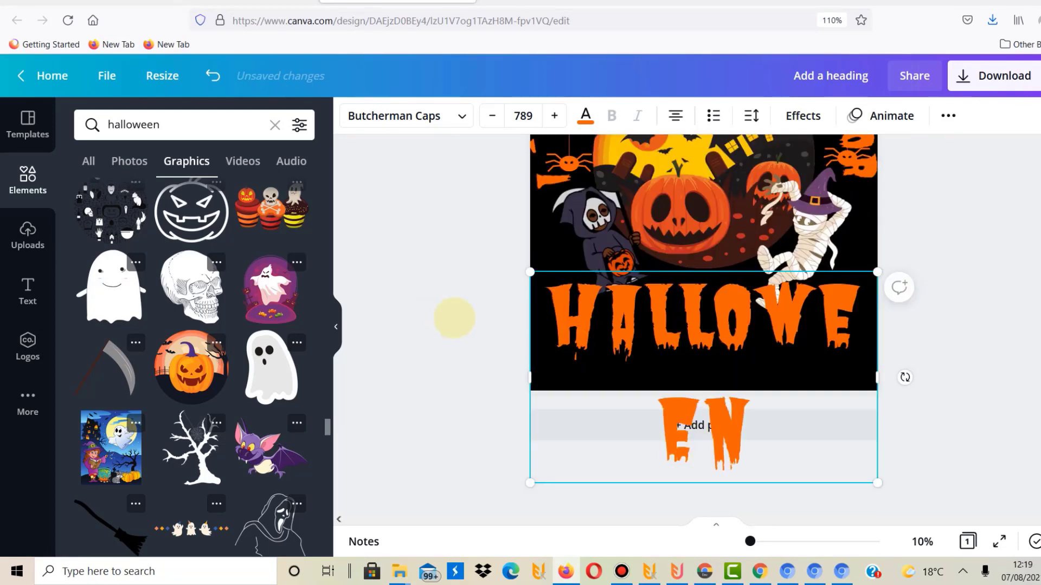
# Shrink the HALLOWEEN text to font size 543 so it fits on one line and centre it below the round graphic
pyautogui.click(426, 341)
pyautogui.click(578, 390)
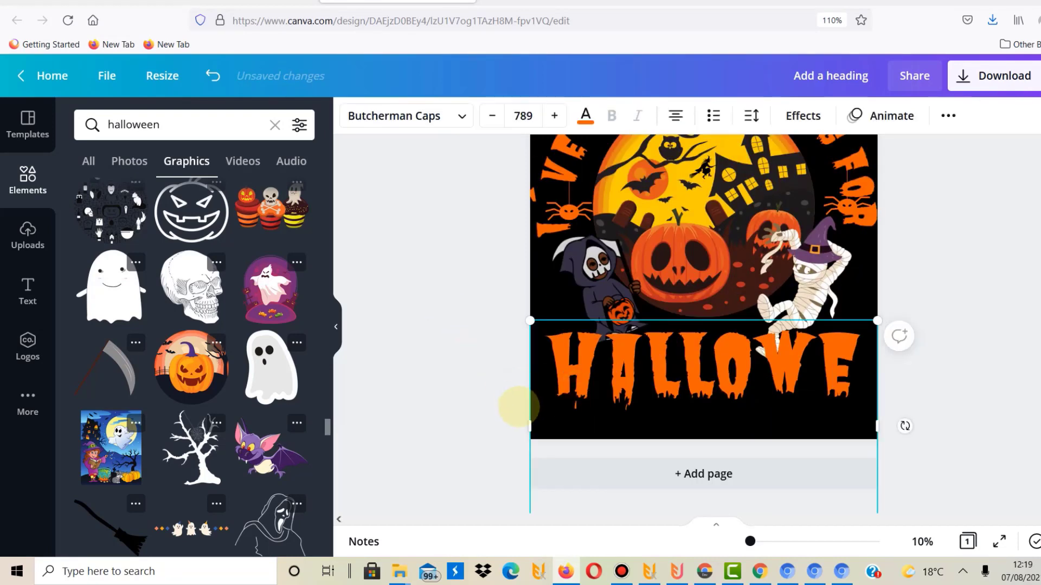
pyautogui.moveTo(527, 423); pyautogui.dragTo(564, 387)
pyautogui.click(921, 366)
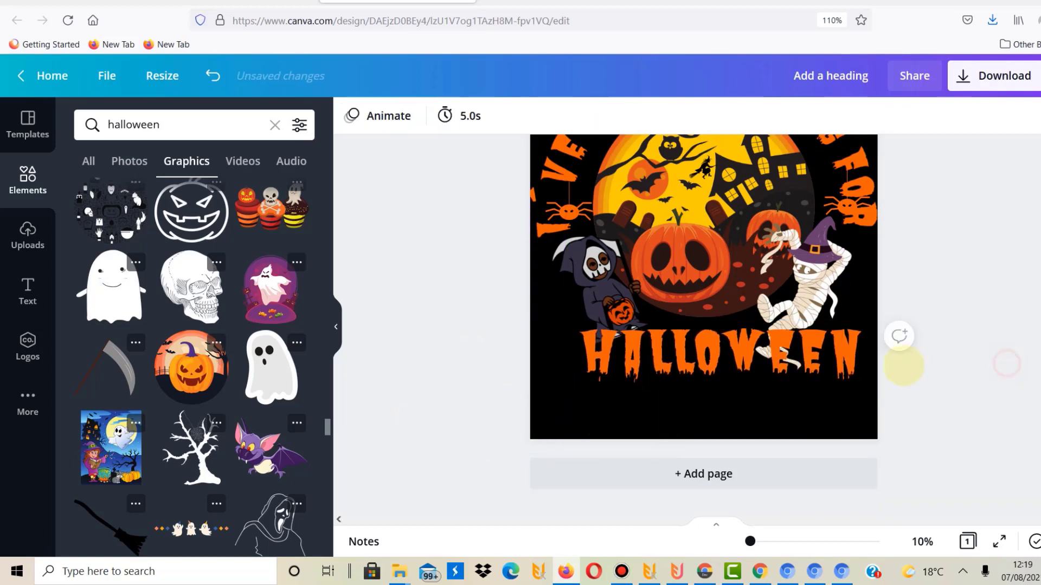
pyautogui.click(739, 358)
pyautogui.moveTo(739, 358); pyautogui.dragTo(725, 359)
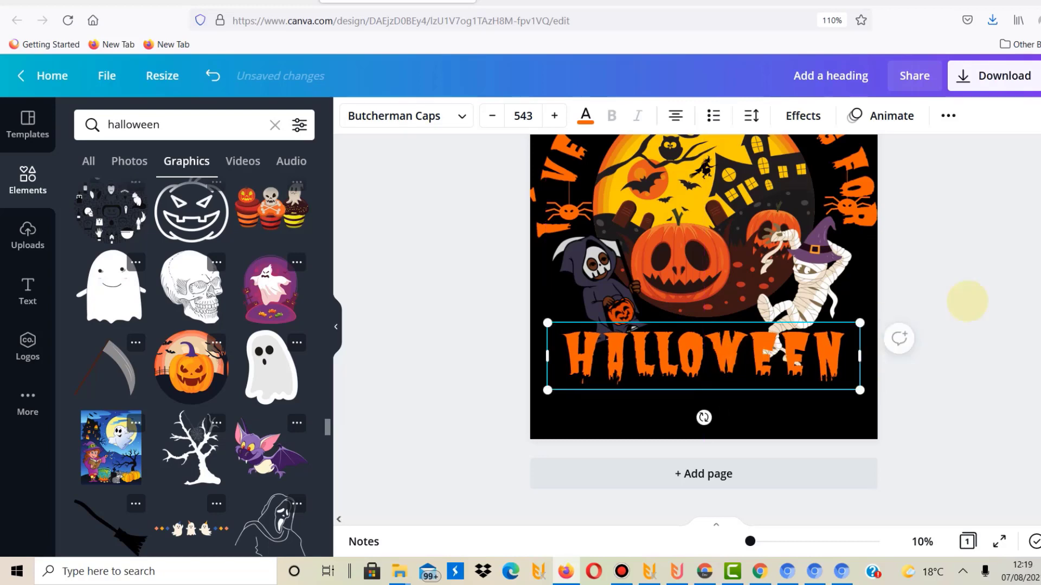
pyautogui.click(966, 303)
# Reduce the letter spacing of the curved "I've been waiting for" slogan to -48
pyautogui.scroll(3, 619, 186)
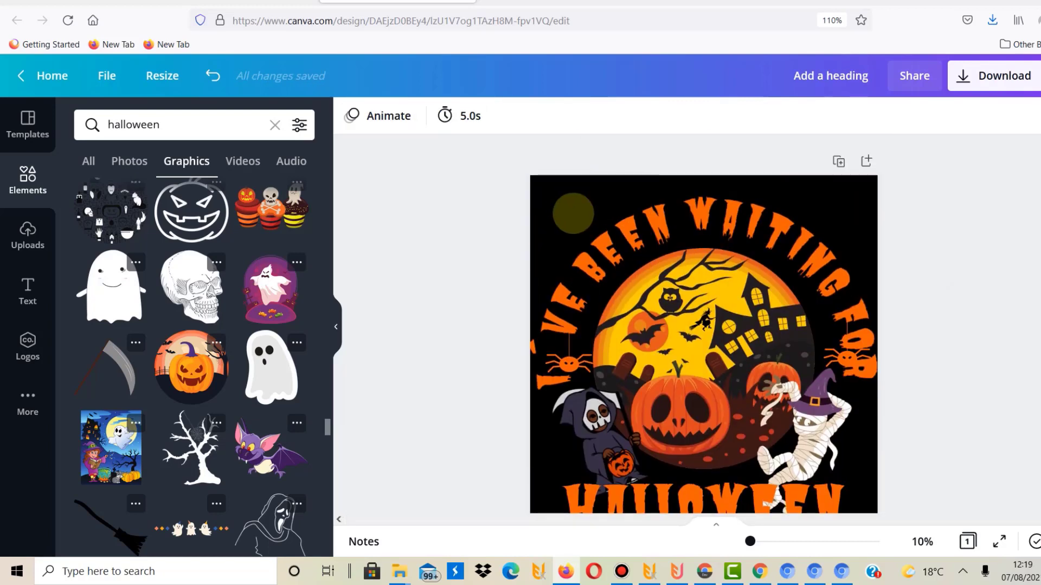
pyautogui.click(588, 236)
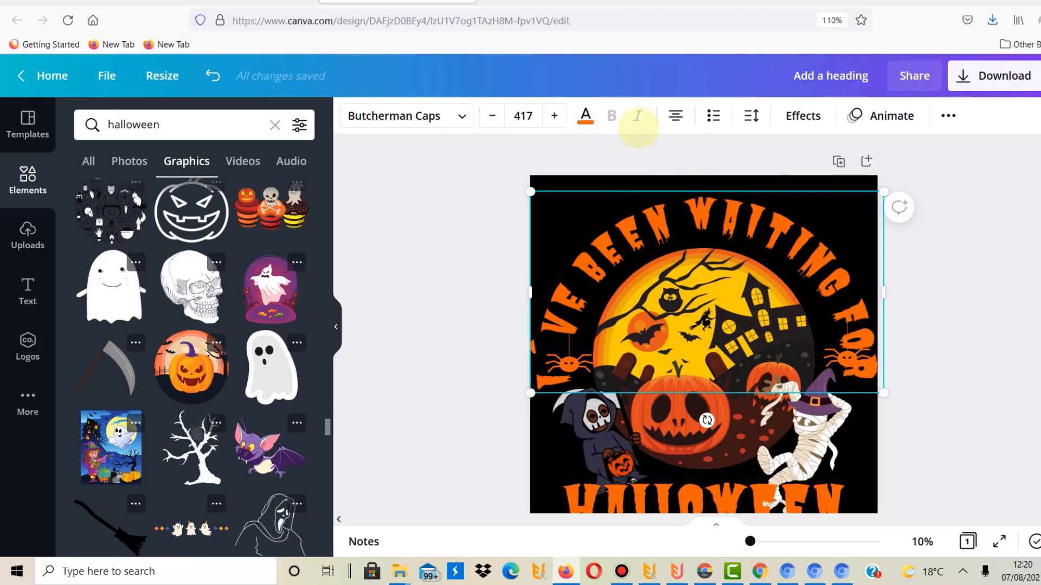
pyautogui.click(752, 115)
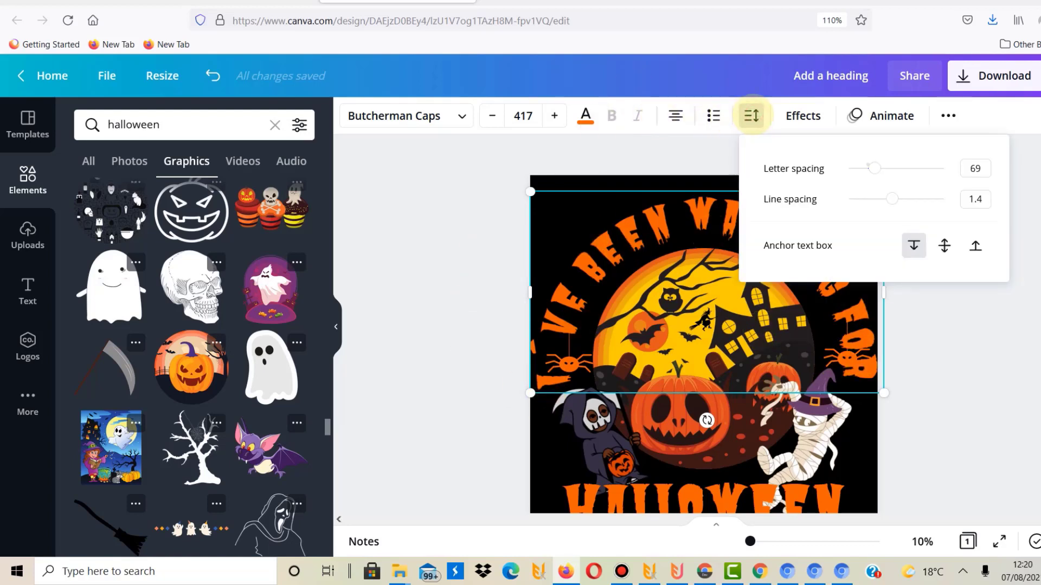
pyautogui.moveTo(871, 167); pyautogui.dragTo(864, 167)
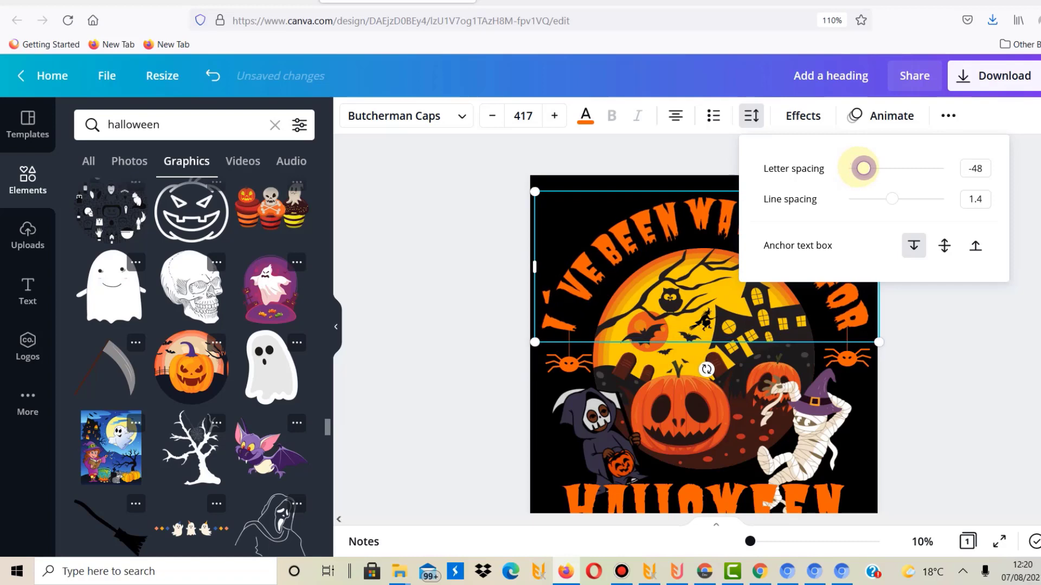
pyautogui.press('Escape')
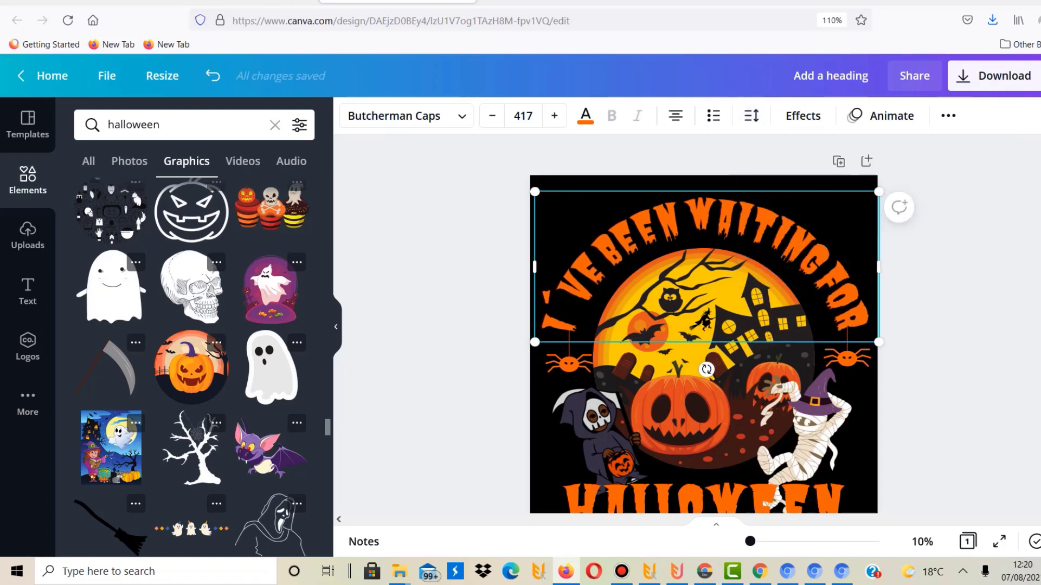
pyautogui.scroll(-2, 704, 325)
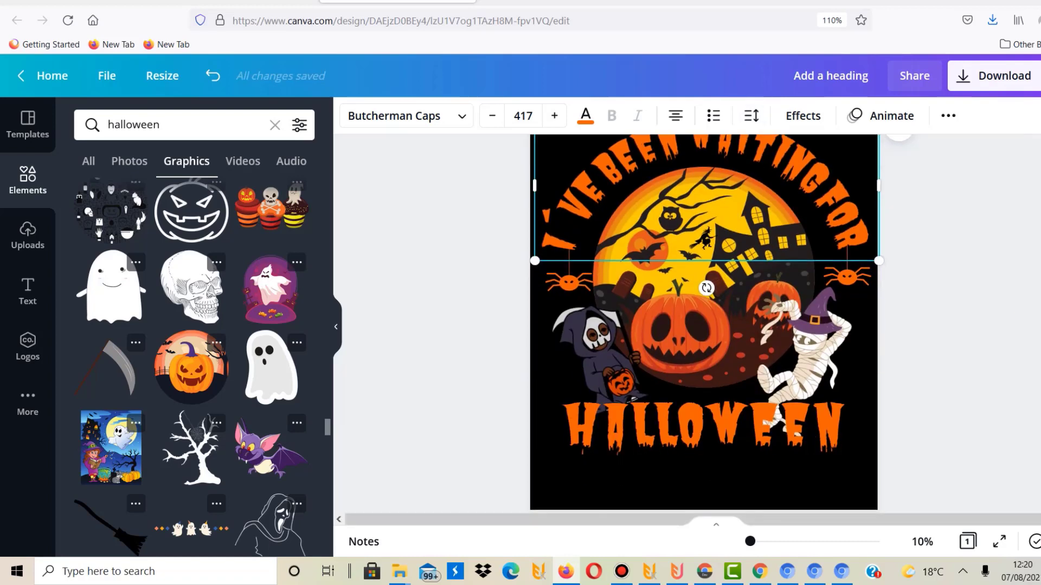
pyautogui.press('Escape')
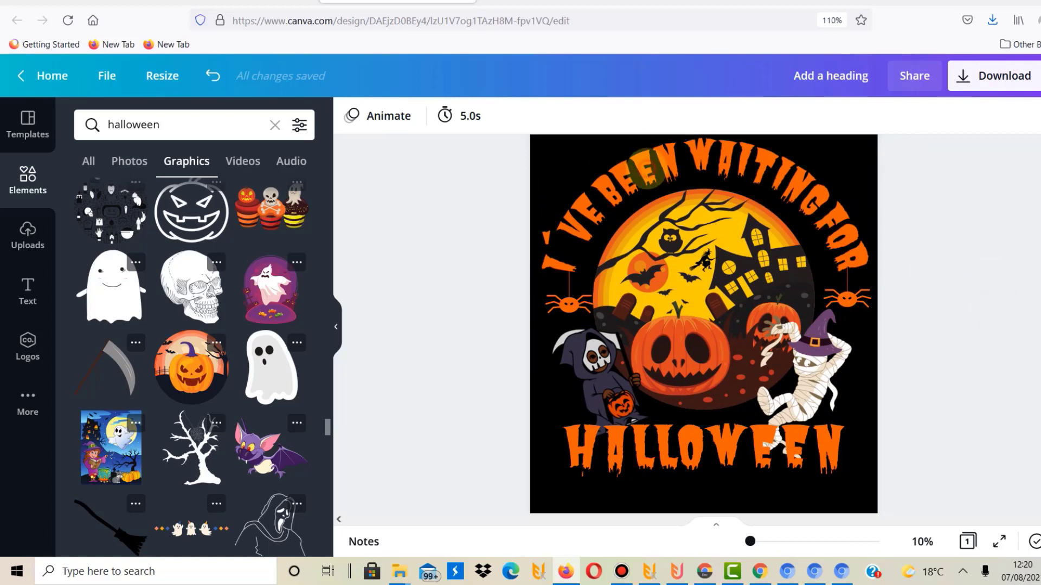
# Recolour both the curved slogan and the HALLOWEEN text from the default colours to light yellow
pyautogui.click(545, 161)
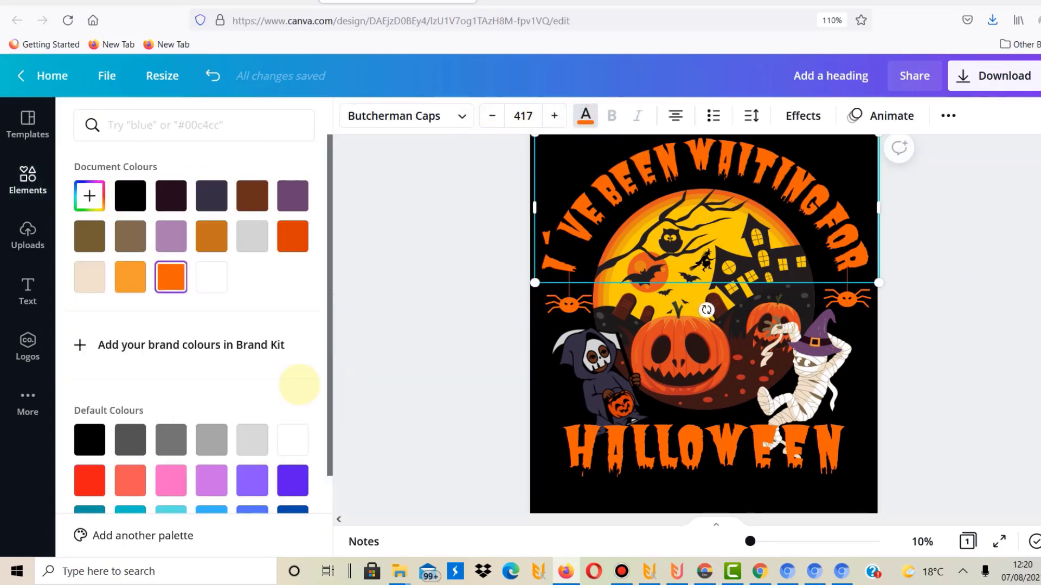
pyautogui.scroll(-2, 304, 401)
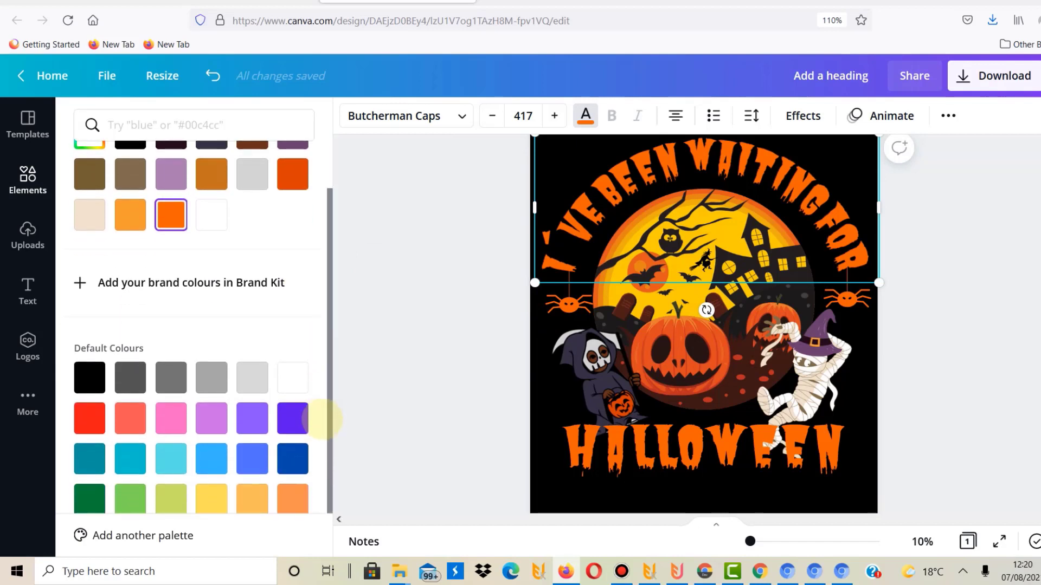
pyautogui.click(211, 484)
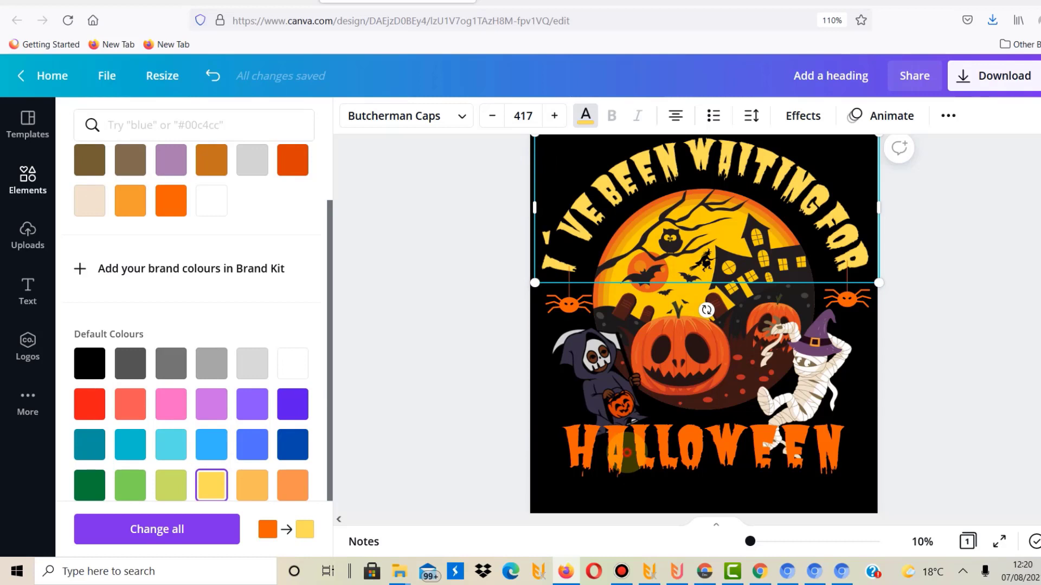
pyautogui.click(627, 453)
pyautogui.click(211, 485)
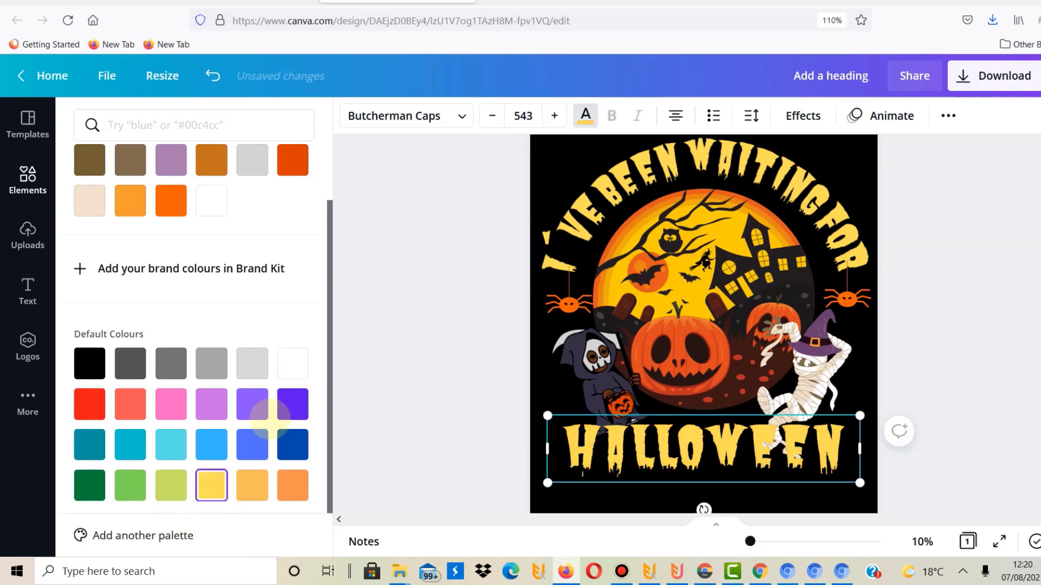
pyautogui.click(443, 318)
pyautogui.click(458, 365)
pyautogui.click(811, 394)
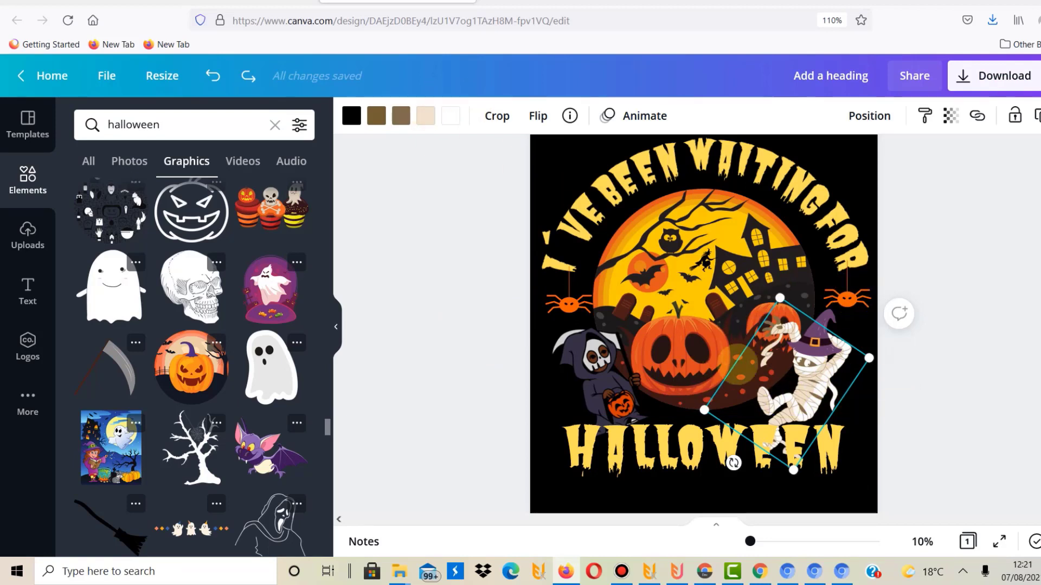
pyautogui.click(669, 312)
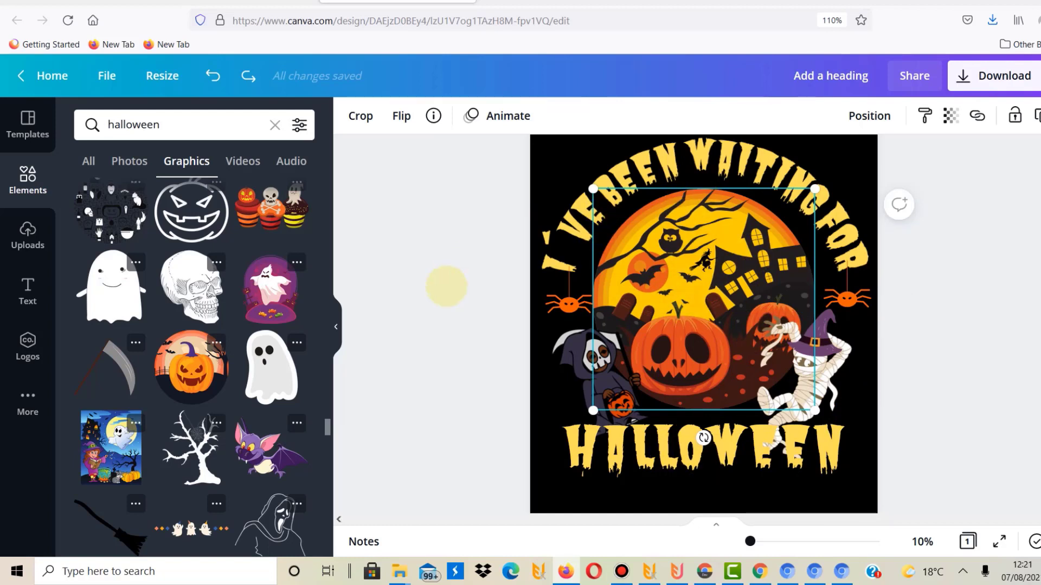
pyautogui.click(447, 286)
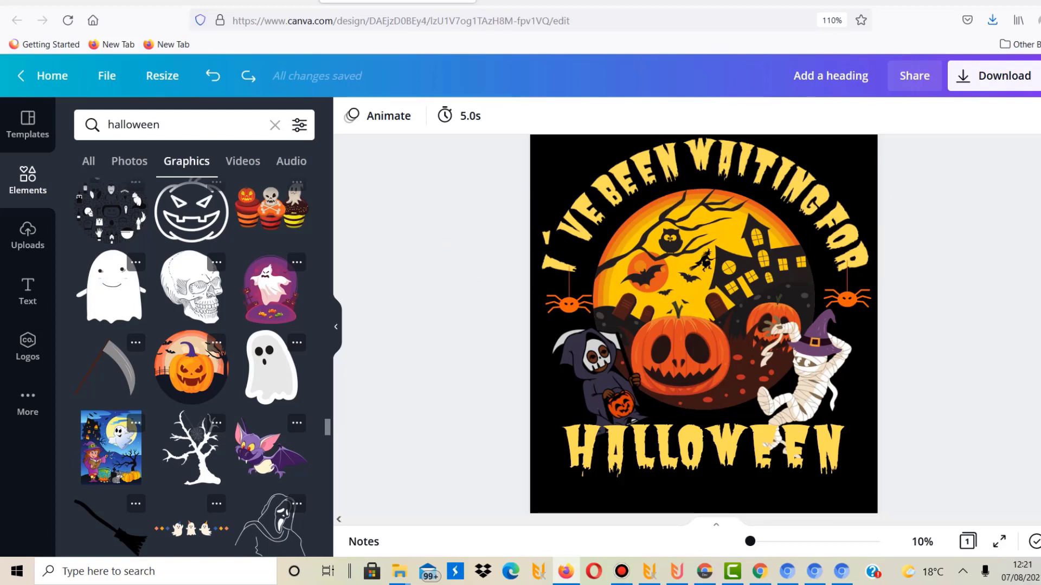
pyautogui.scroll(2, 446, 286)
pyautogui.scroll(-2, 703, 325)
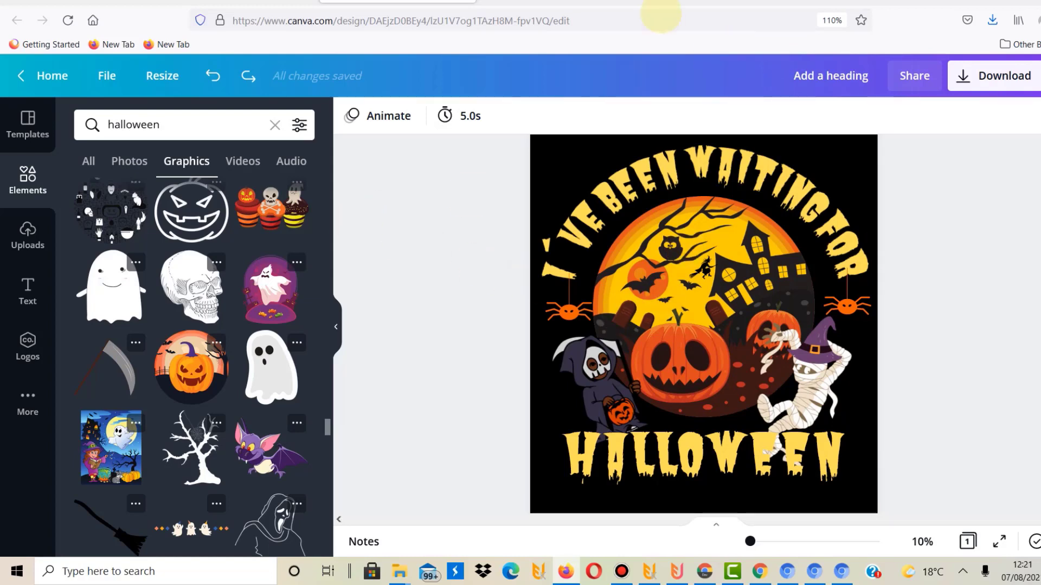
# Switch to Creative Fabrica, browse further through the Halloween print-on-demand designs and quotes for inspiration, and return to the Canva design
pyautogui.click(662, 2)
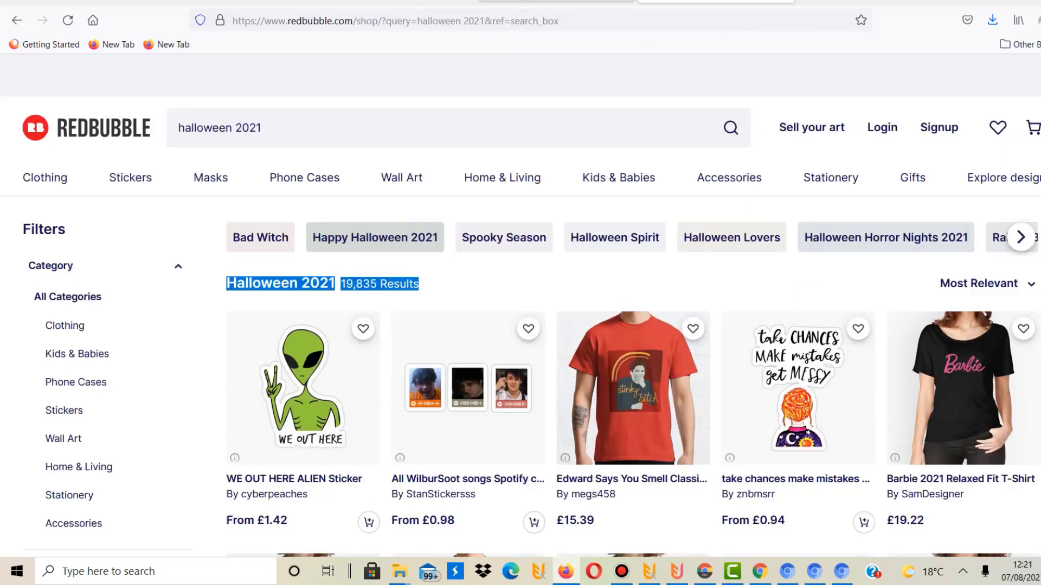
pyautogui.click(547, 2)
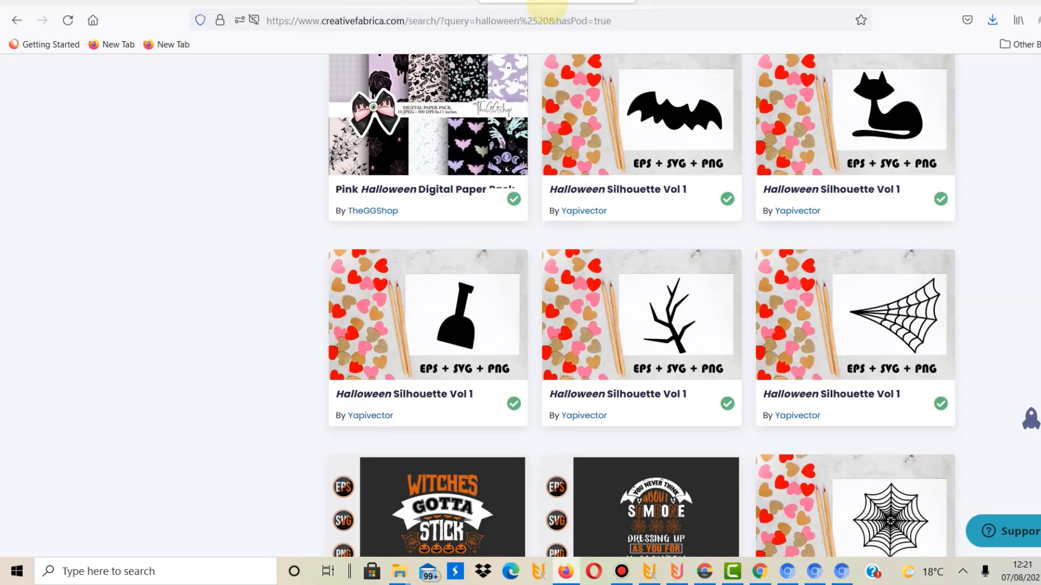
pyautogui.scroll(-15, 642, 306)
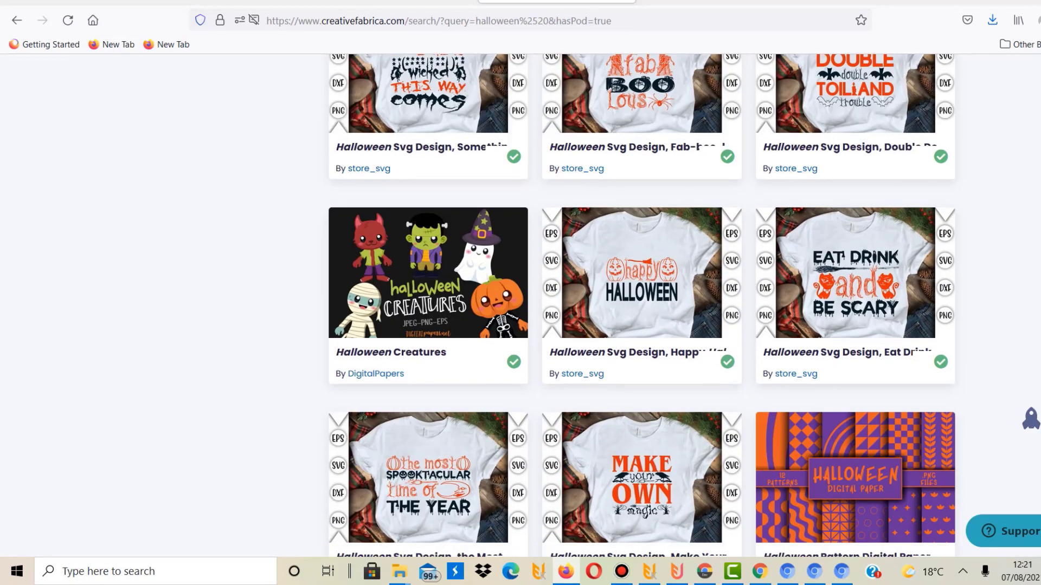
pyautogui.scroll(-7, 643, 306)
pyautogui.scroll(-5, 642, 306)
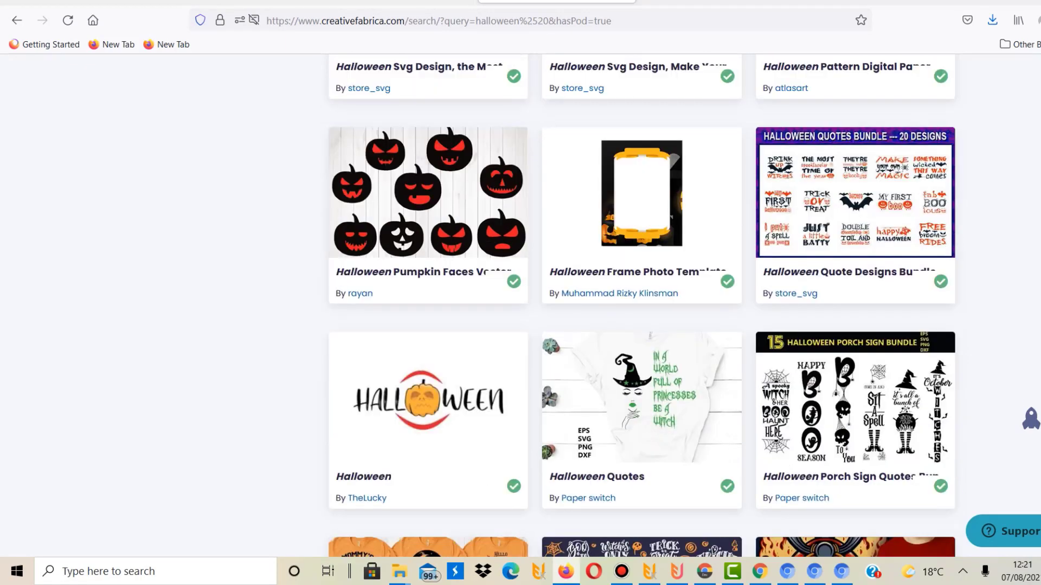
pyautogui.scroll(-8, 642, 306)
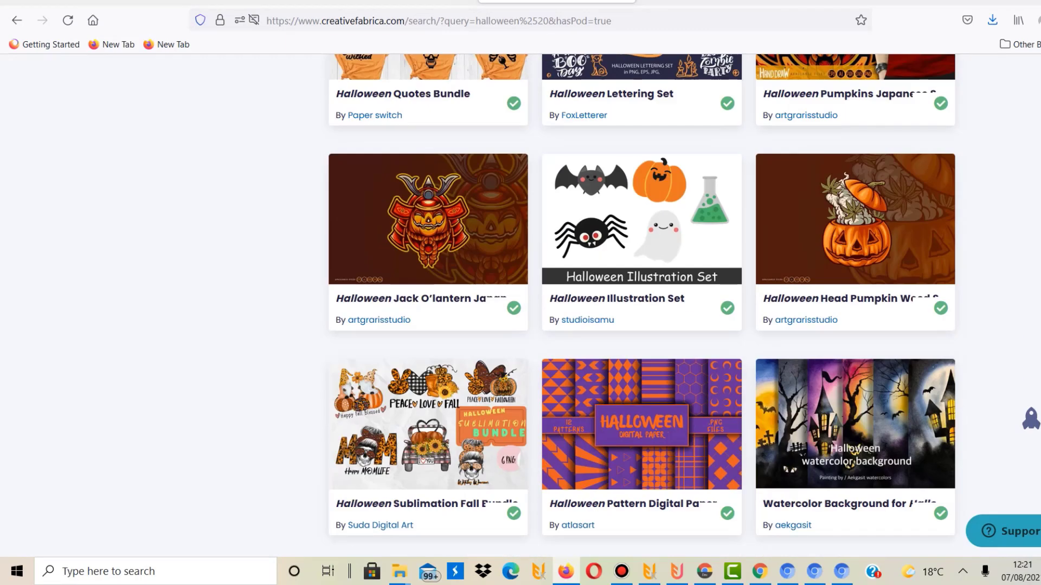
pyautogui.scroll(20, 856, 452)
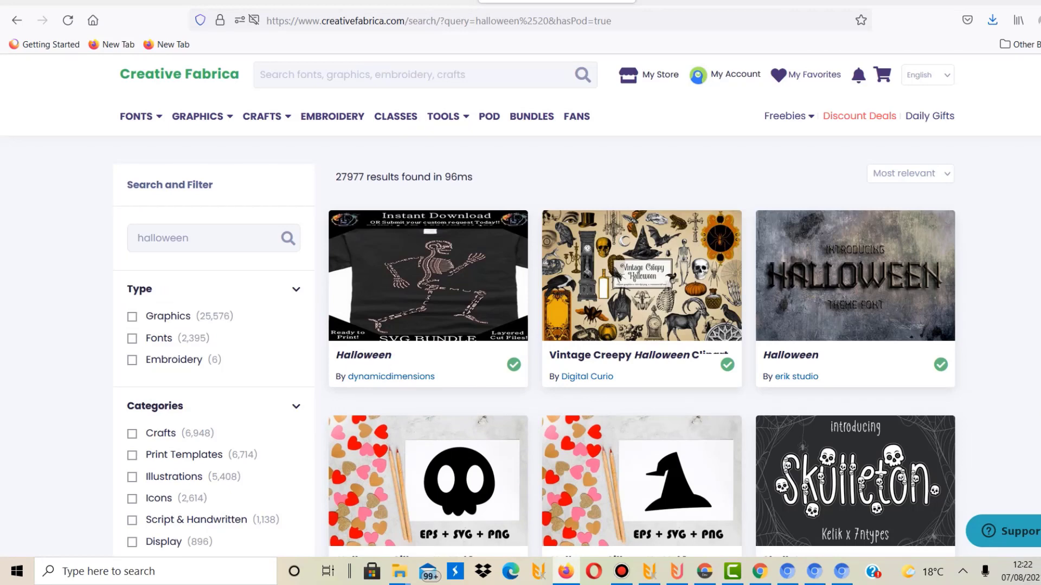
pyautogui.click(434, 3)
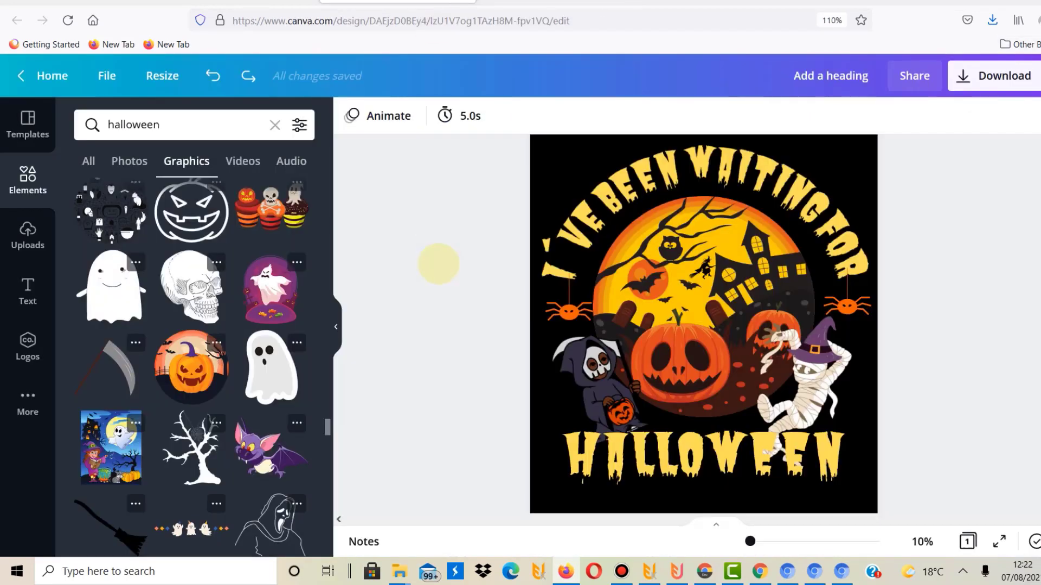